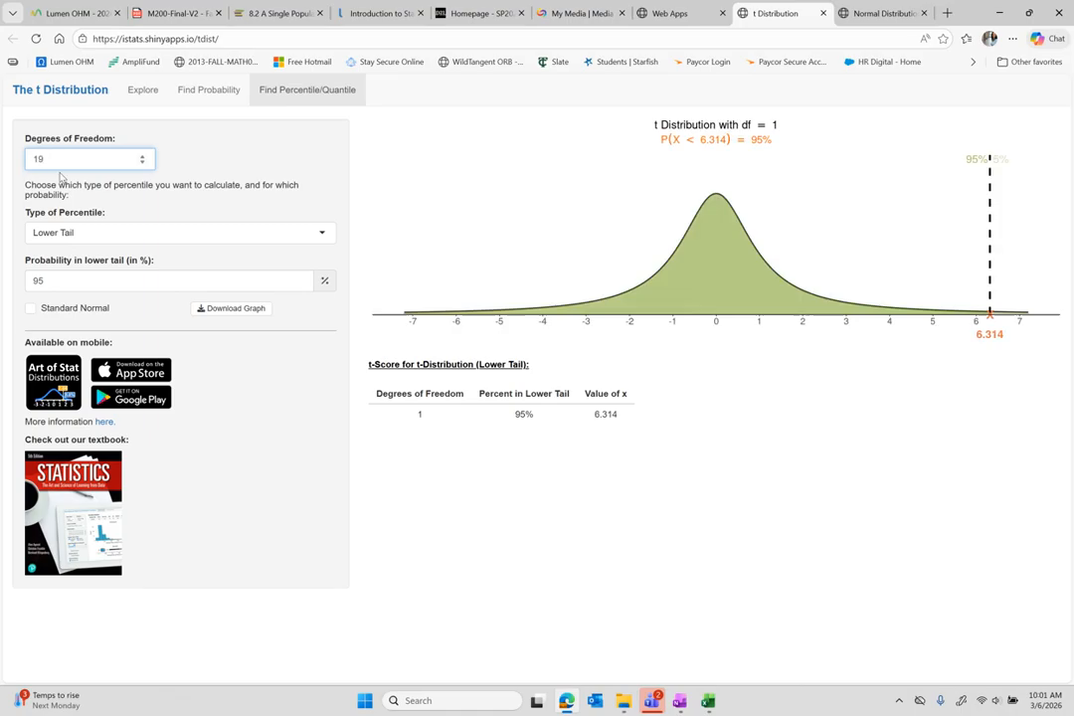
Set the t Distribution app to a two-tailed 90% central probability, giving t = ±1.729 for 19 df.
{"action": "left_click", "coordinate": [87, 235]}
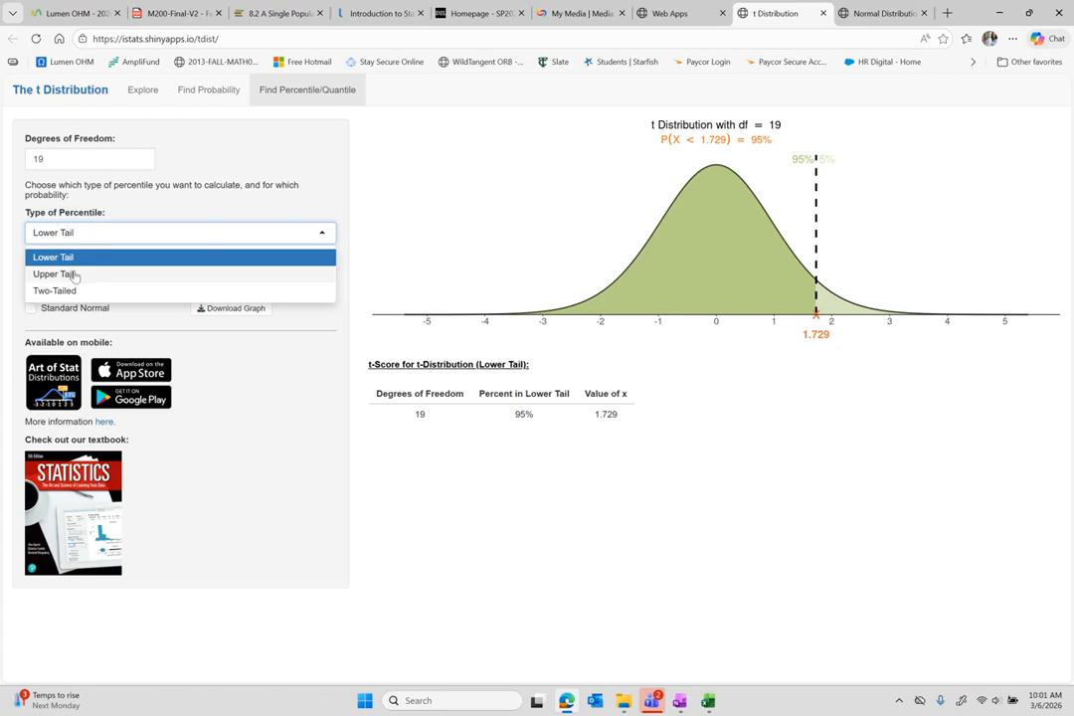
{"action": "left_click", "coordinate": [73, 274]}
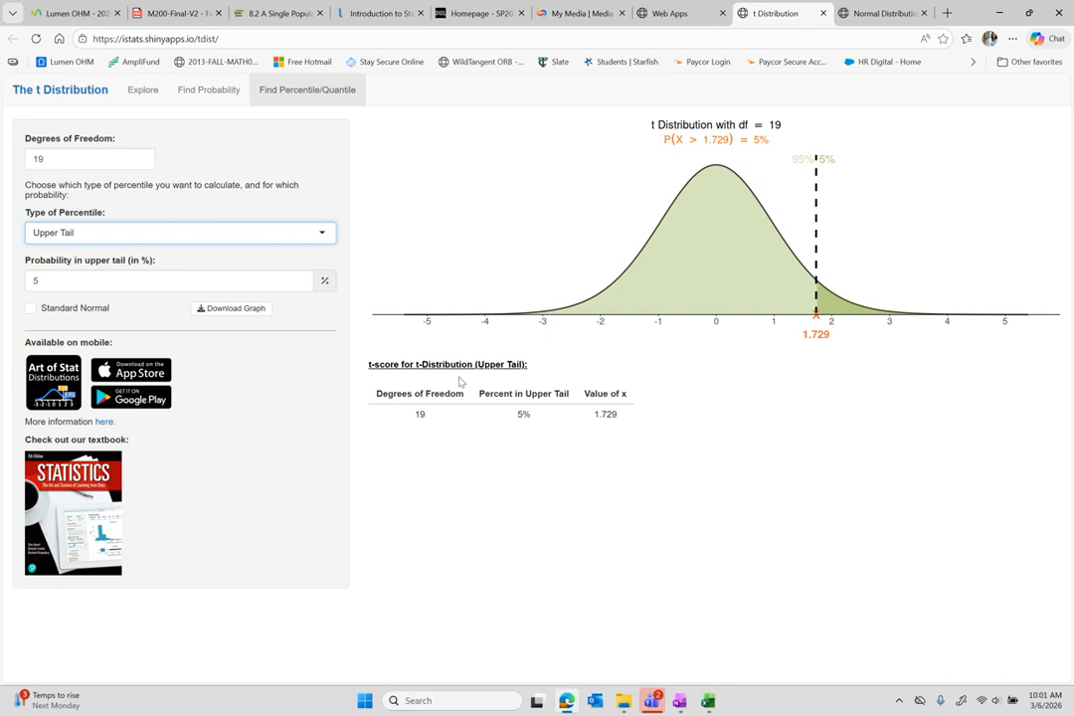
{"action": "left_click", "coordinate": [218, 237]}
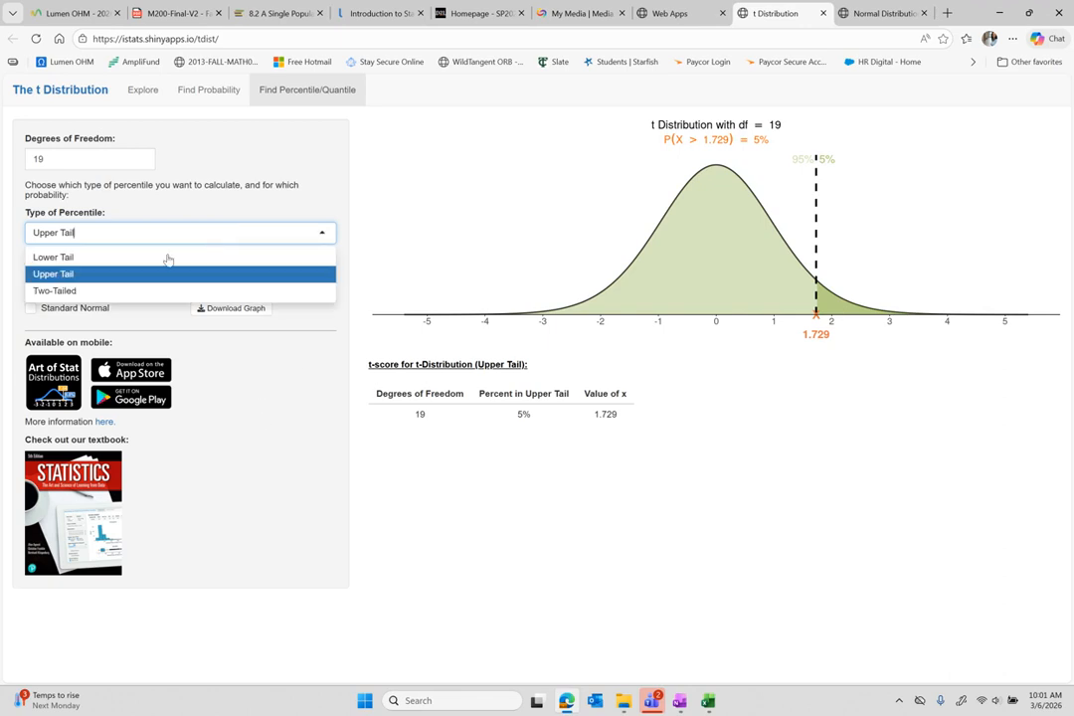
{"action": "left_click", "coordinate": [75, 289]}
{"action": "left_click", "coordinate": [47, 280]}
{"action": "key", "text": "BackSpace"}
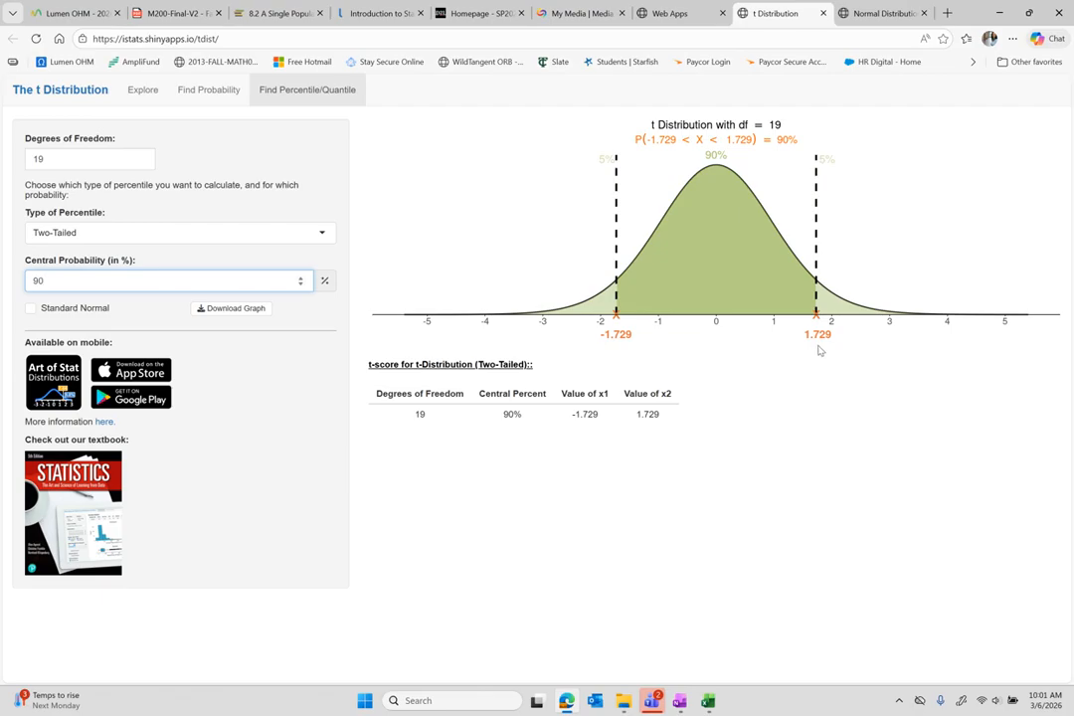
Change degrees of freedom to 8 for t-scores of ±1.860, then bring up the OneNote notes.
{"action": "left_click", "coordinate": [50, 159]}
{"action": "key", "text": "BackSpace"}
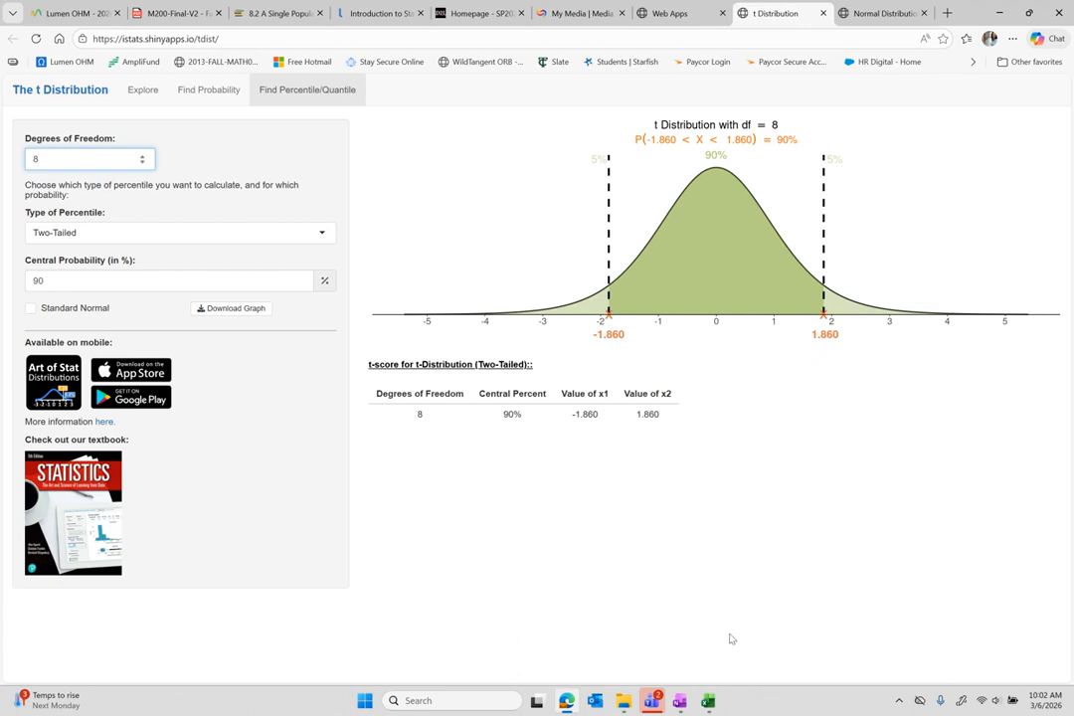
{"action": "mouse_move", "coordinate": [709, 707]}
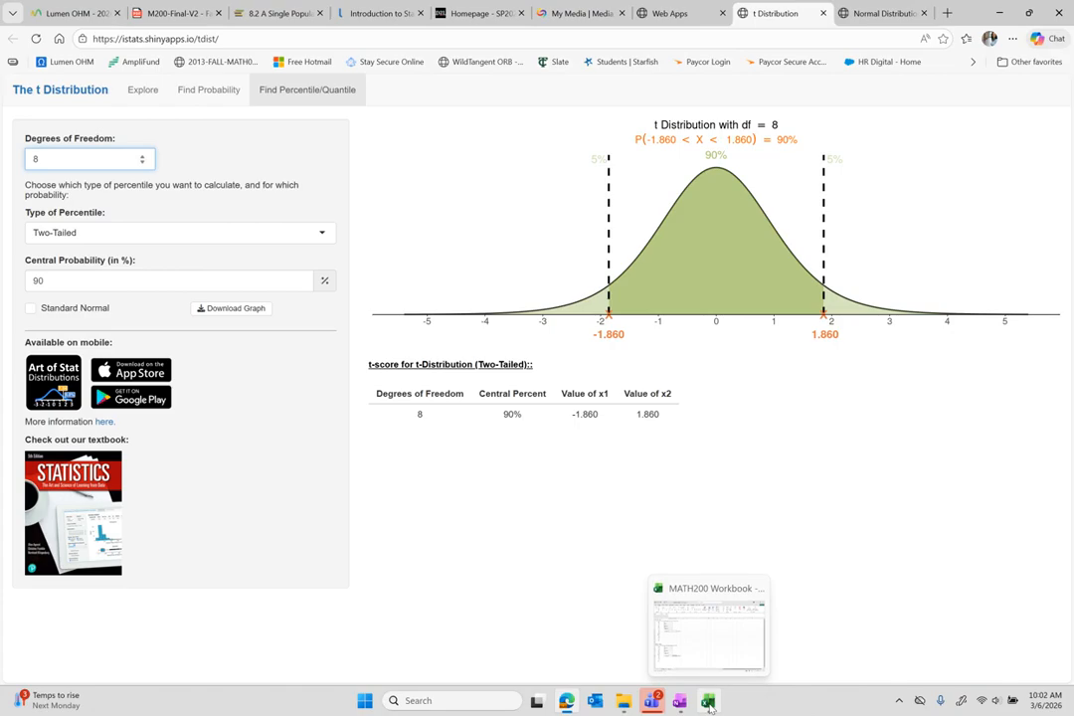
{"action": "left_click", "coordinate": [651, 699]}
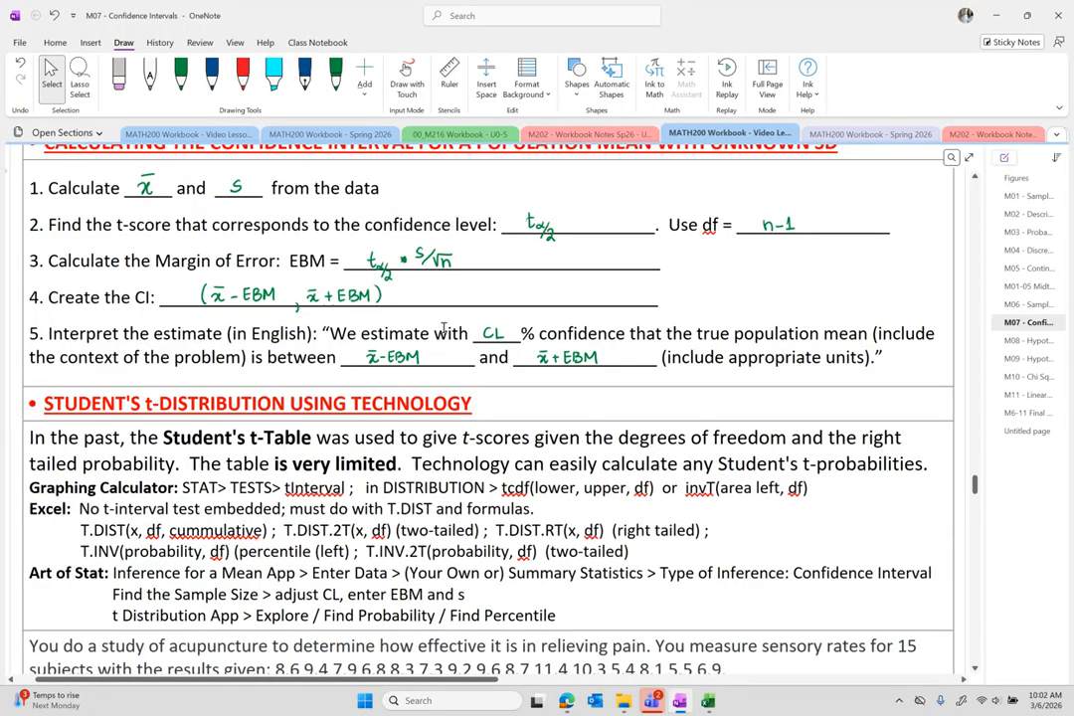
Scroll the M07 - Confidence Intervals page down to the acupuncture sensory-rate problem.
{"action": "scroll", "coordinate": [320, 464], "scroll_direction": "down", "scroll_amount": 1}
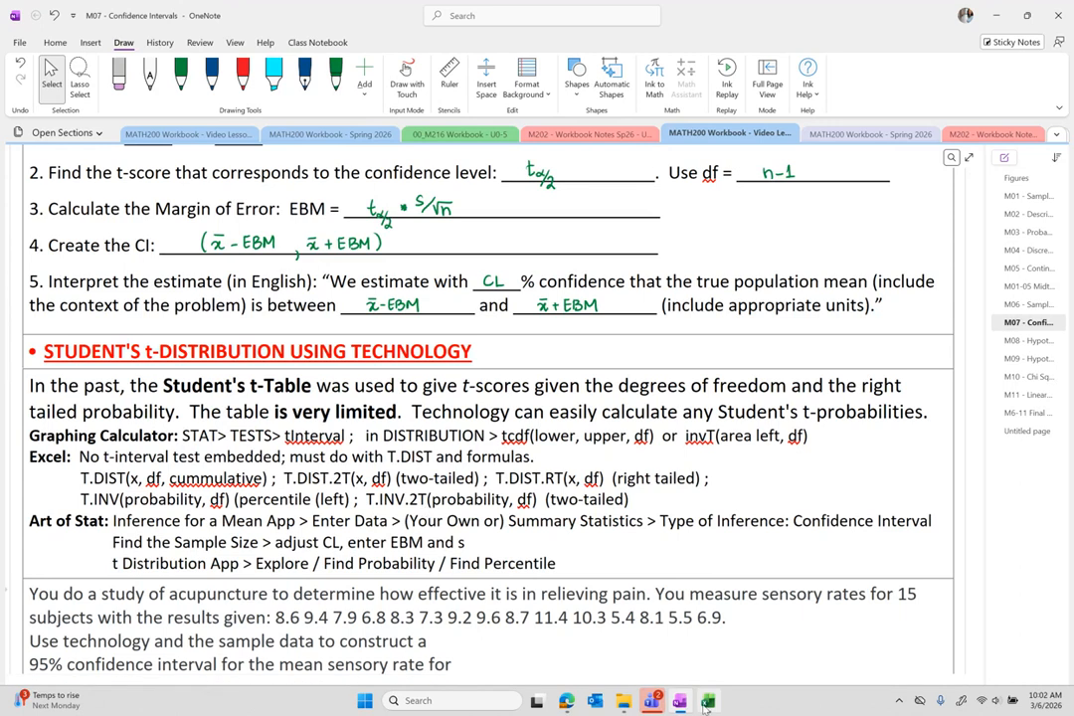
{"action": "mouse_move", "coordinate": [680, 704]}
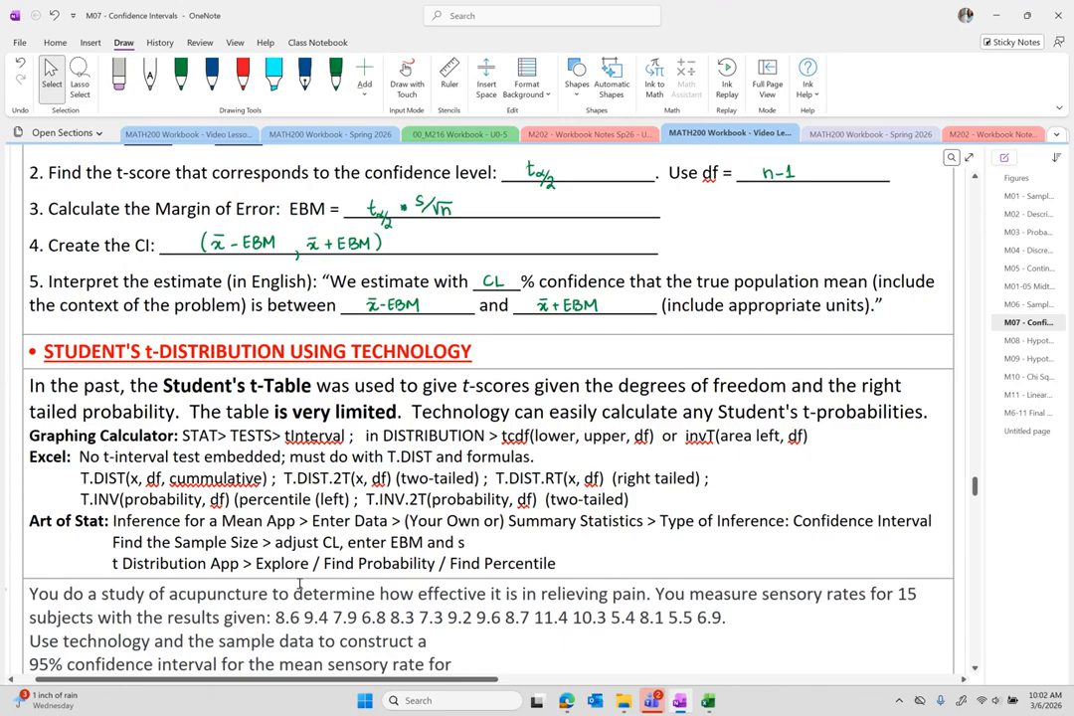
From the Art of Stat Web Apps list's Confidence Intervals & Significance Tests section, launch Inference for a Mean.
{"action": "left_click", "coordinate": [571, 703]}
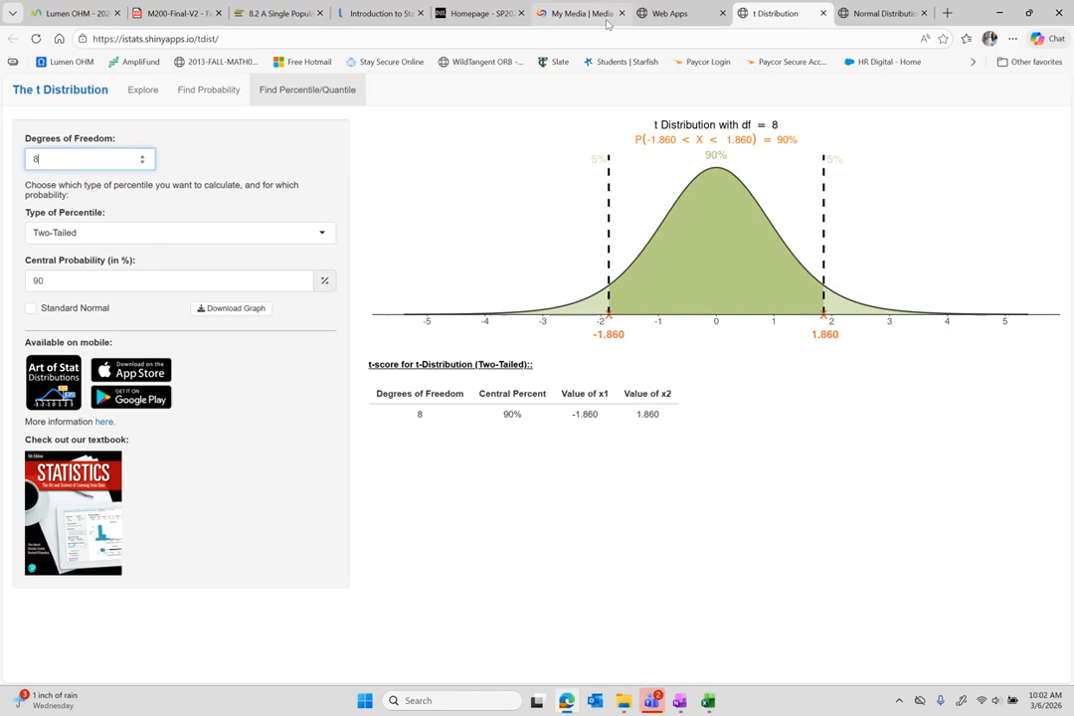
{"action": "left_click", "coordinate": [664, 14]}
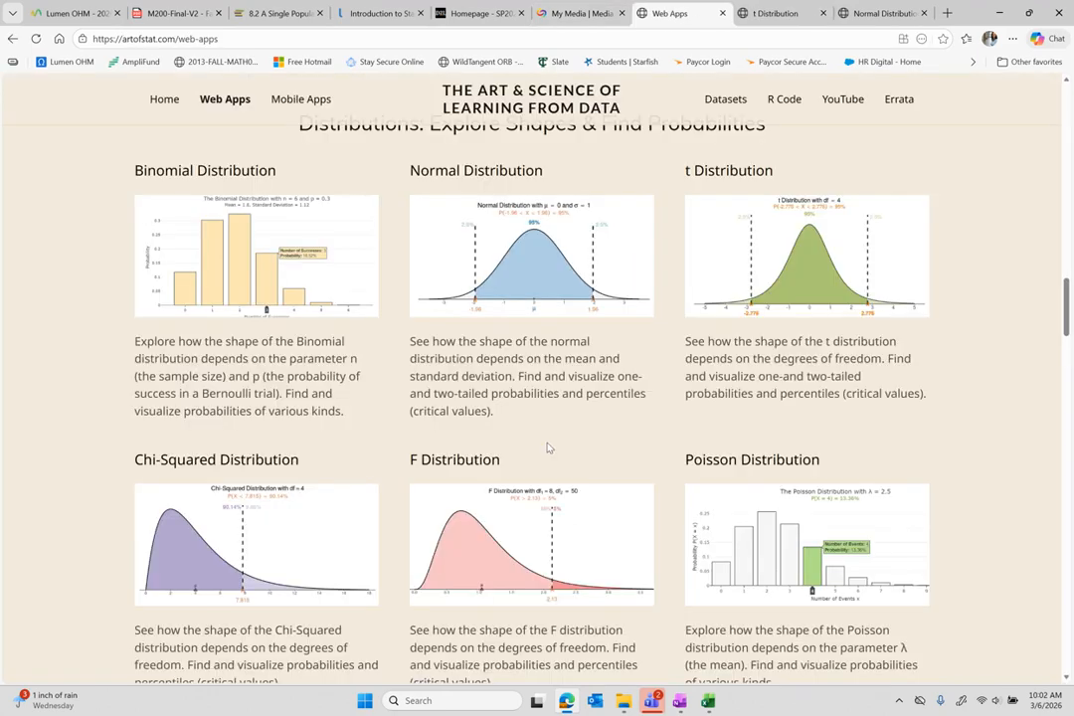
{"action": "scroll", "coordinate": [547, 447], "scroll_direction": "down", "scroll_amount": 4}
{"action": "scroll", "coordinate": [547, 448], "scroll_direction": "down", "scroll_amount": 5}
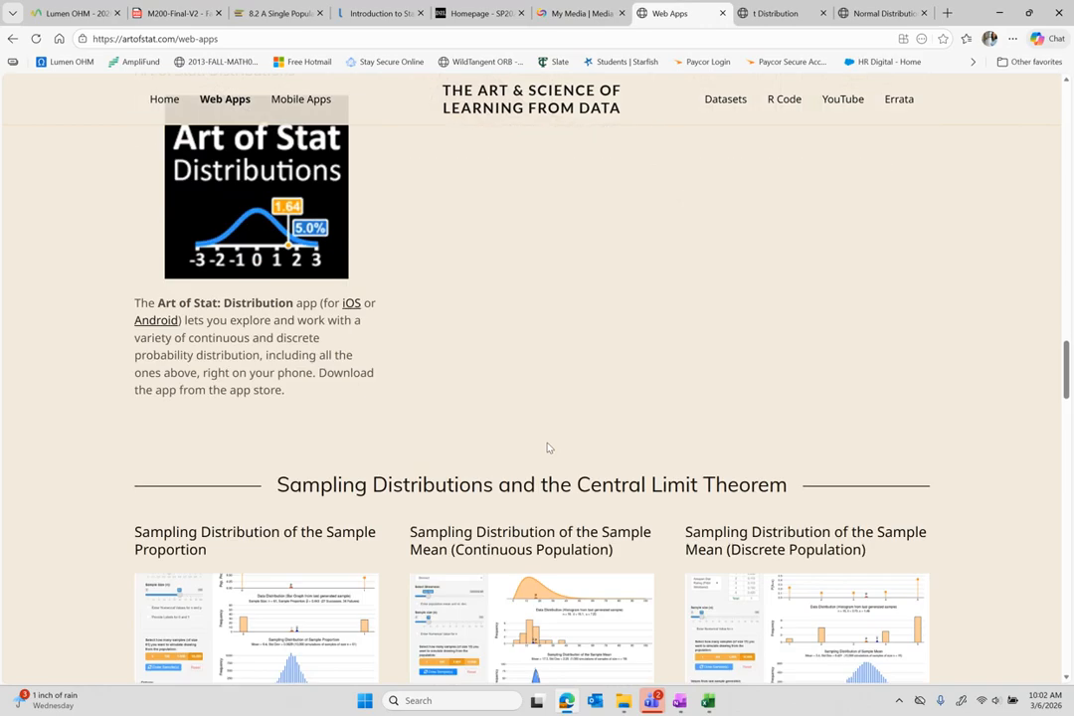
{"action": "scroll", "coordinate": [547, 447], "scroll_direction": "down", "scroll_amount": 1}
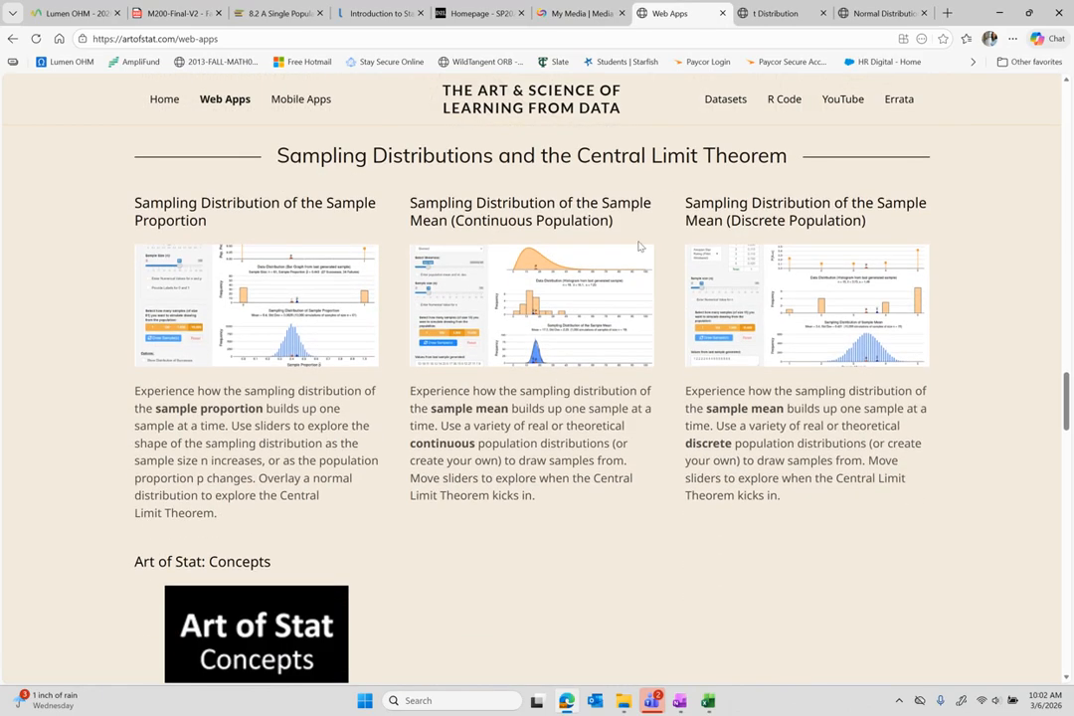
{"action": "scroll", "coordinate": [640, 244], "scroll_direction": "down", "scroll_amount": 5}
{"action": "scroll", "coordinate": [641, 247], "scroll_direction": "down", "scroll_amount": 4}
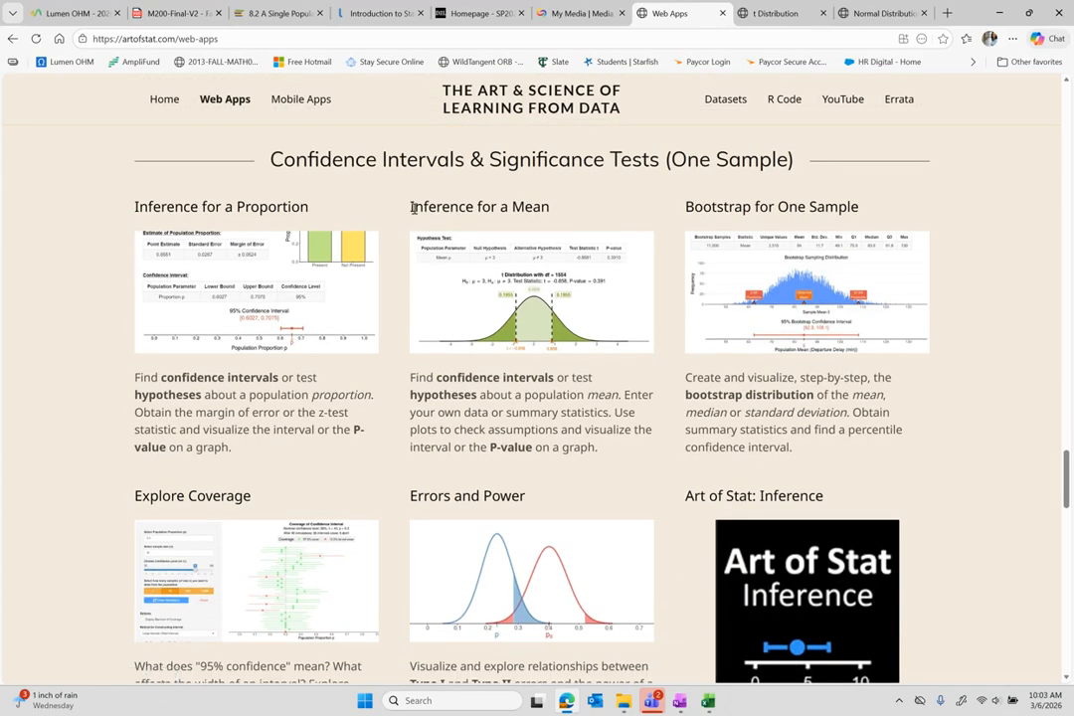
{"action": "left_click_drag", "start_coordinate": [414, 208], "coordinate": [552, 209]}
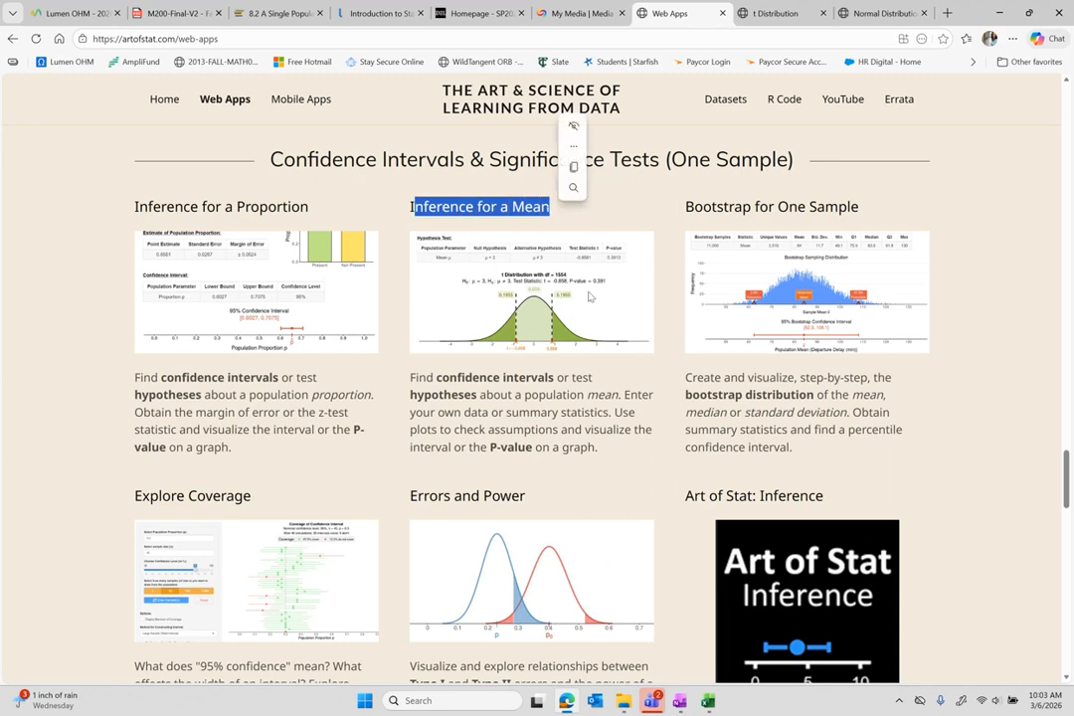
{"action": "left_click", "coordinate": [531, 299]}
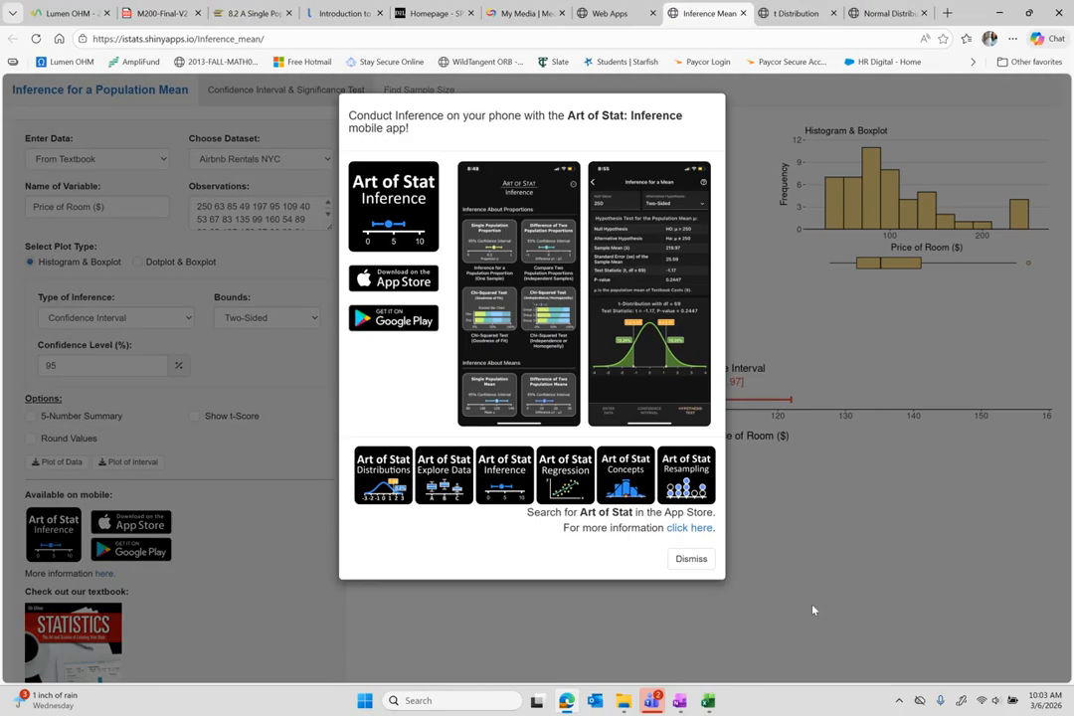
Dismiss the mobile-app notice, view the Enter Data choices, and return to OneNote.
{"action": "left_click", "coordinate": [691, 560]}
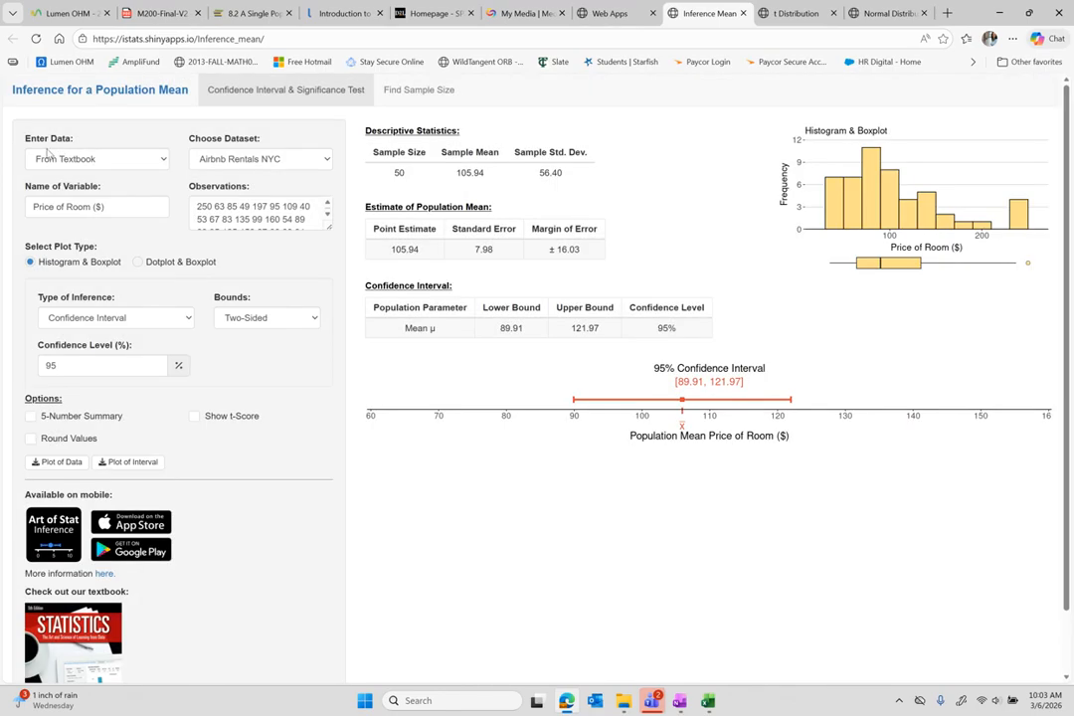
{"action": "left_click", "coordinate": [122, 163]}
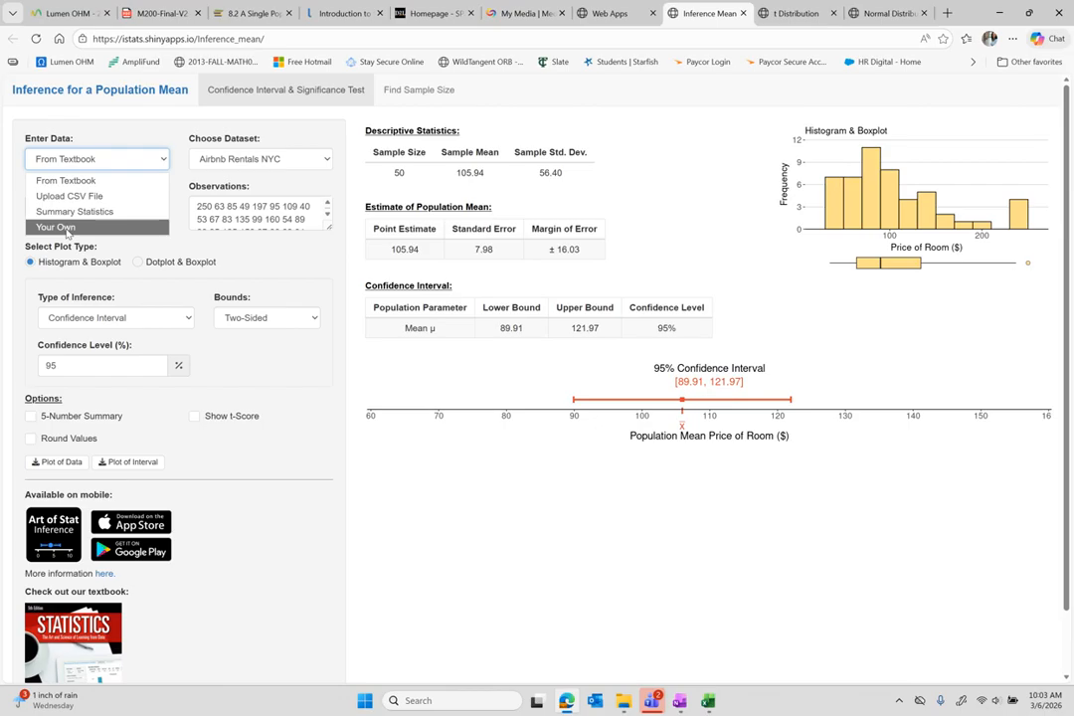
{"action": "left_click", "coordinate": [681, 709]}
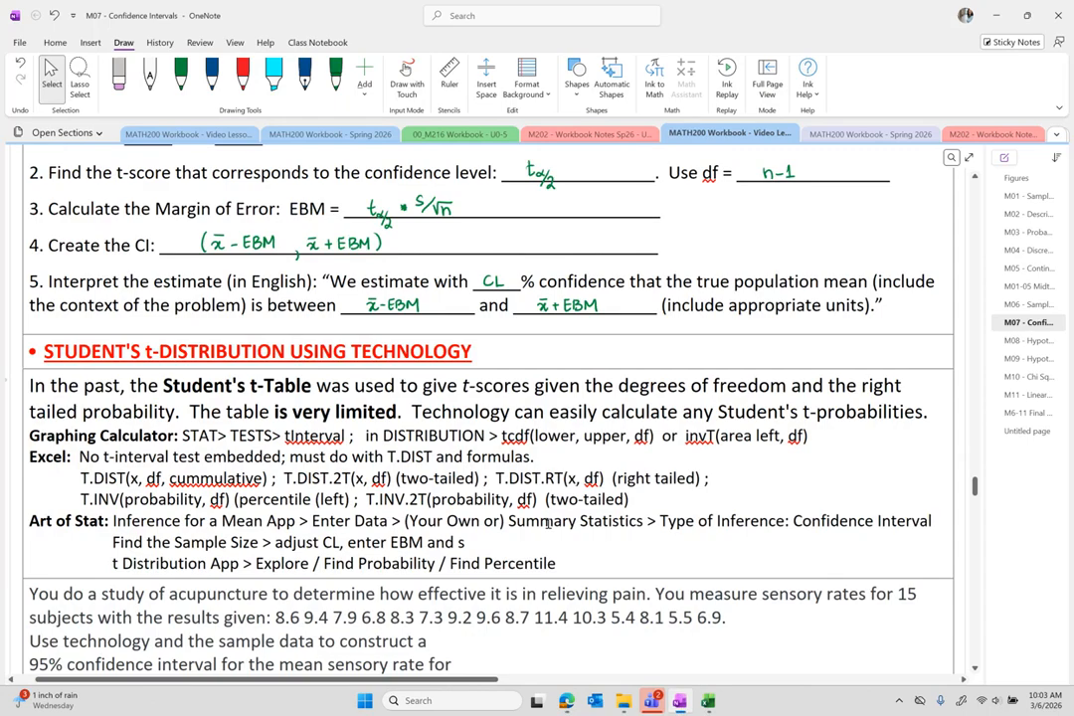
Select and copy the 15 acupuncture sensory-rate values, 8.6 through 6.9.
{"action": "scroll", "coordinate": [546, 523], "scroll_direction": "down", "scroll_amount": 3}
{"action": "scroll", "coordinate": [547, 523], "scroll_direction": "down", "scroll_amount": 1}
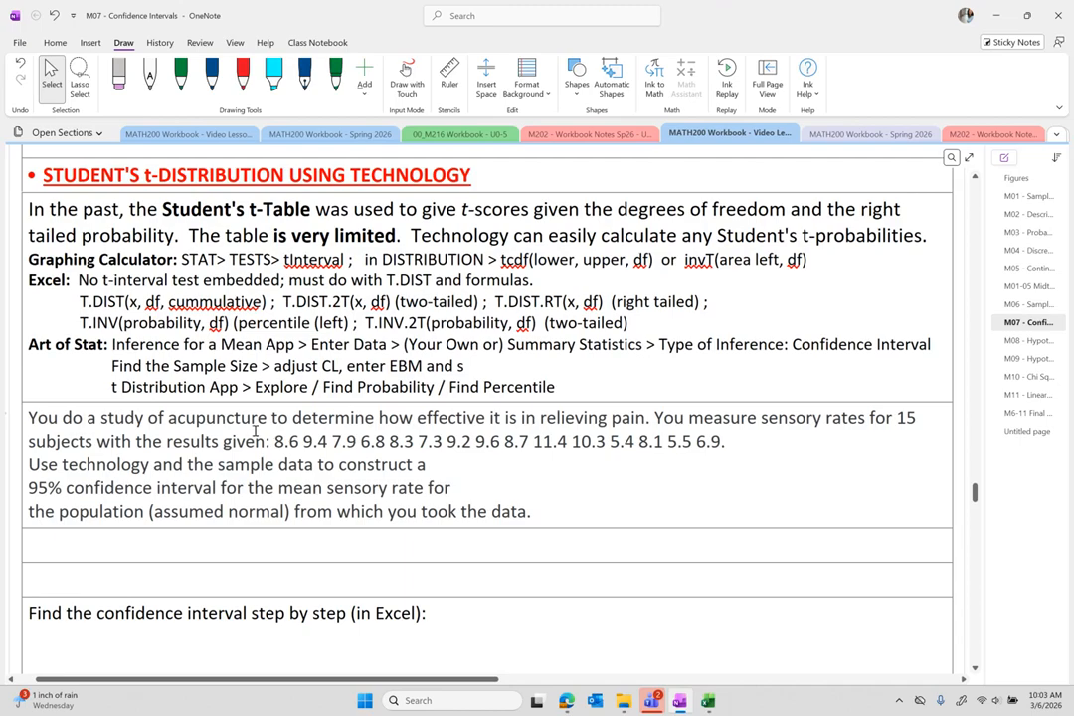
{"action": "left_click_drag", "start_coordinate": [277, 440], "coordinate": [722, 446]}
{"action": "key", "text": "ctrl+c"}
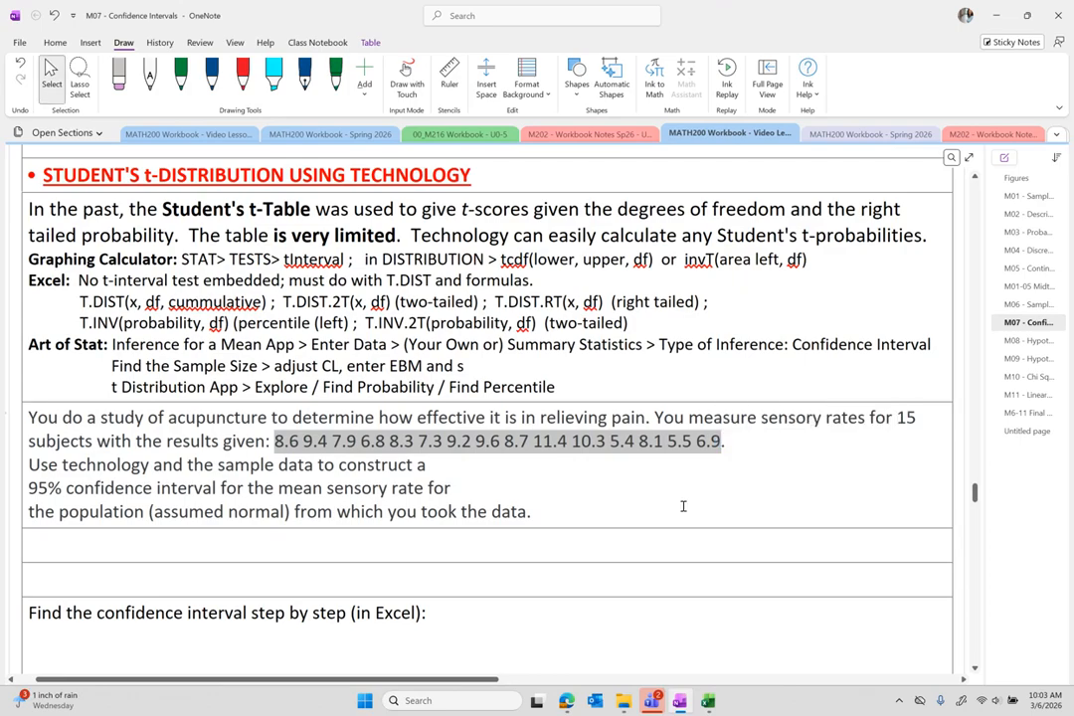
{"action": "mouse_move", "coordinate": [708, 702]}
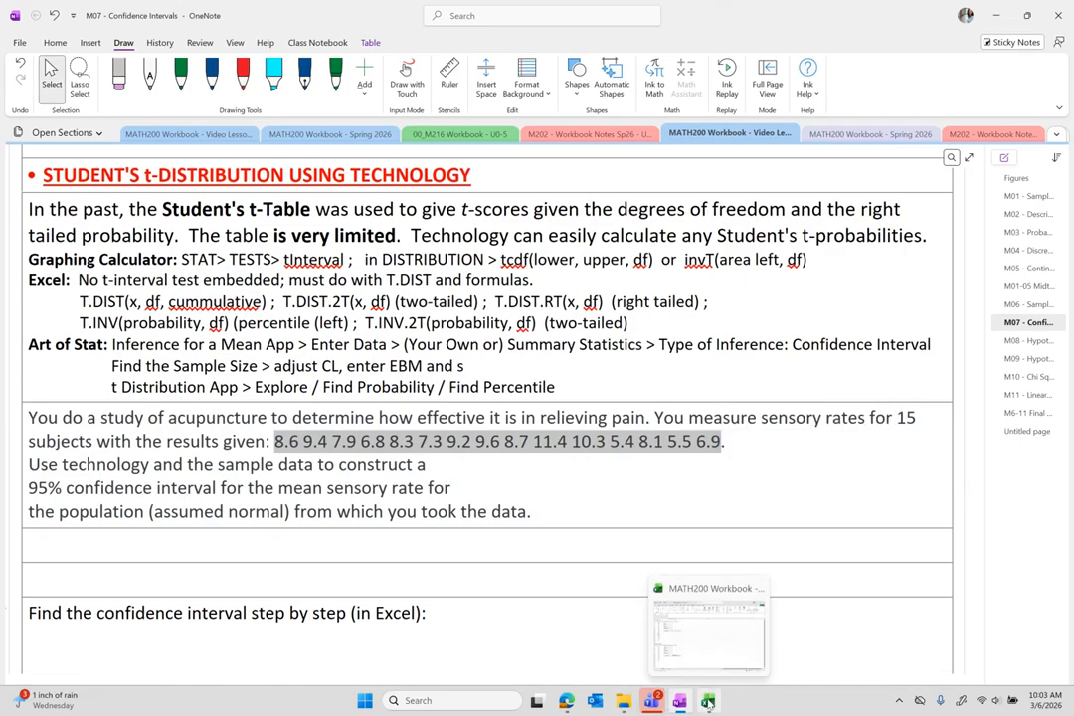
Enter your own data named 'Pain Level' with the pasted values, giving a 95% interval of 7.301 to 9.153.
{"action": "left_click", "coordinate": [565, 702]}
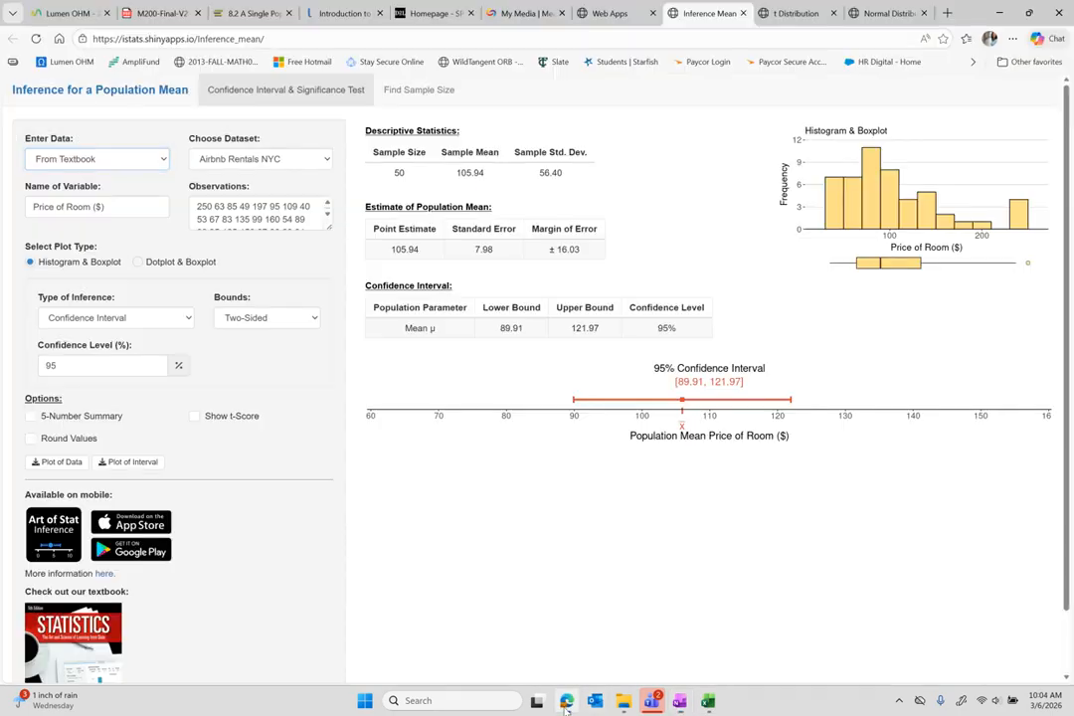
{"action": "left_click", "coordinate": [131, 157]}
{"action": "left_click", "coordinate": [59, 227]}
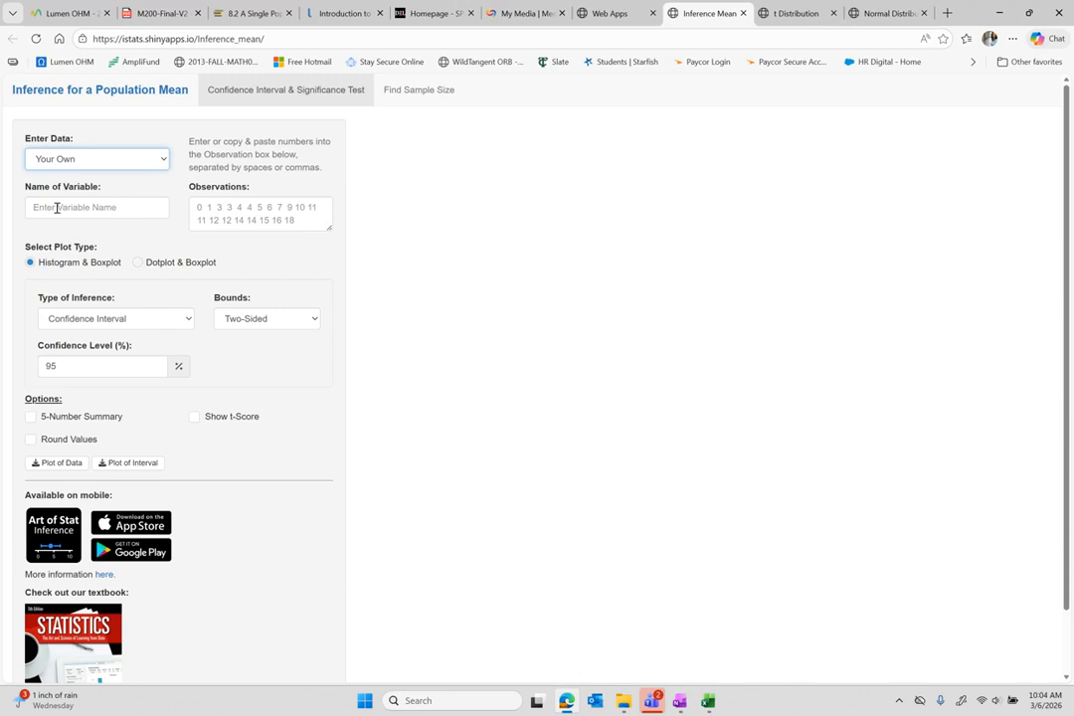
{"action": "left_click", "coordinate": [56, 208]}
{"action": "type", "text": "Pain Level"}
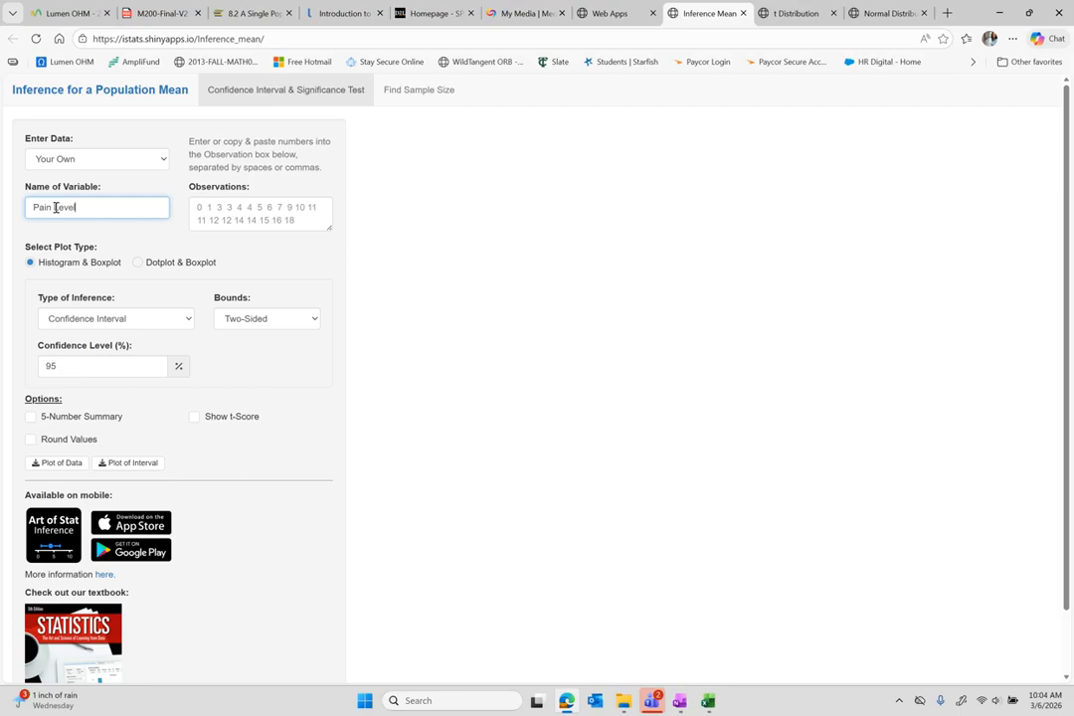
{"action": "left_click", "coordinate": [202, 213]}
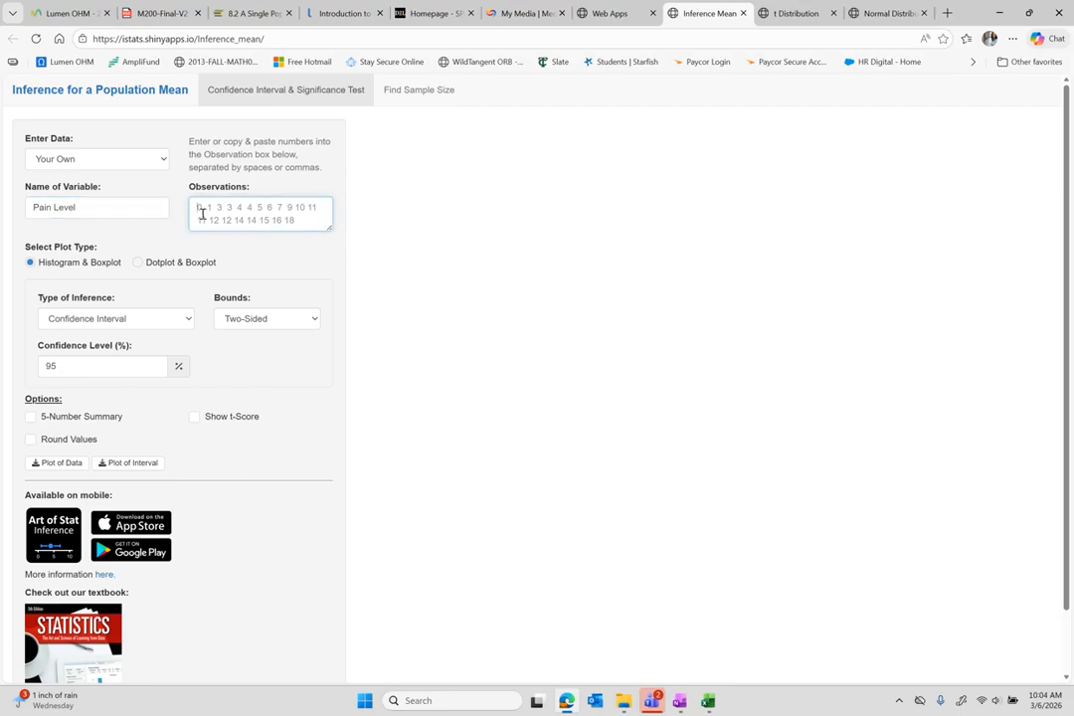
{"action": "key", "text": "ctrl+v"}
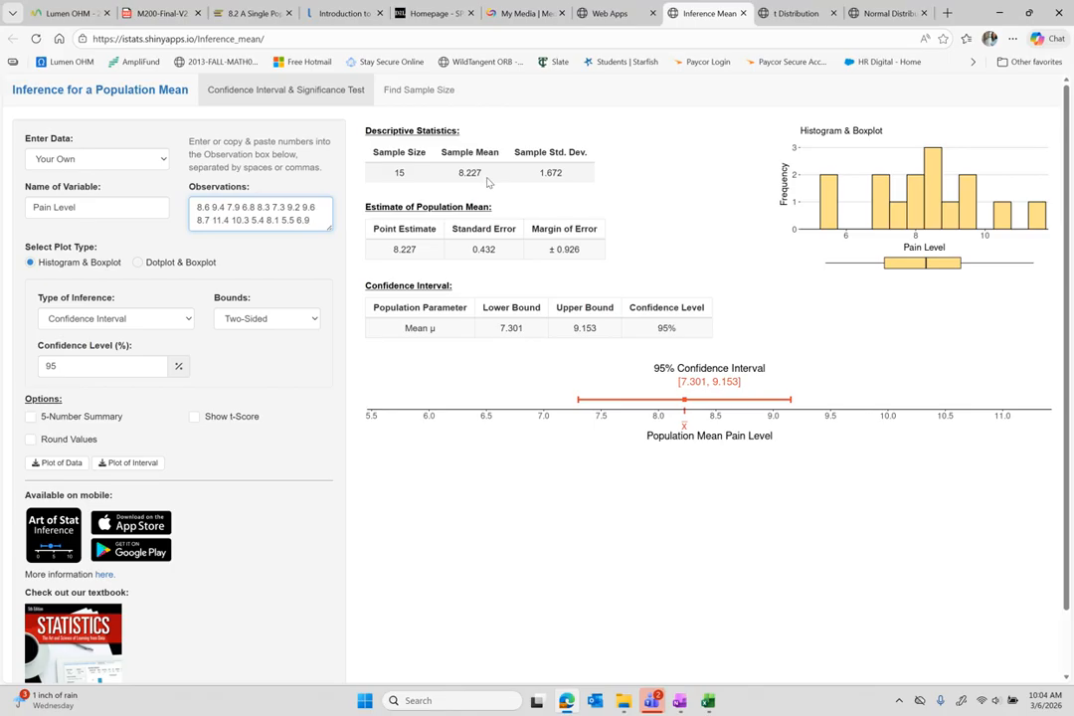
Scroll through the results to view the 95% interval [7.301, 9.153], then switch back to OneNote.
{"action": "scroll", "coordinate": [646, 267], "scroll_direction": "up", "scroll_amount": 5}
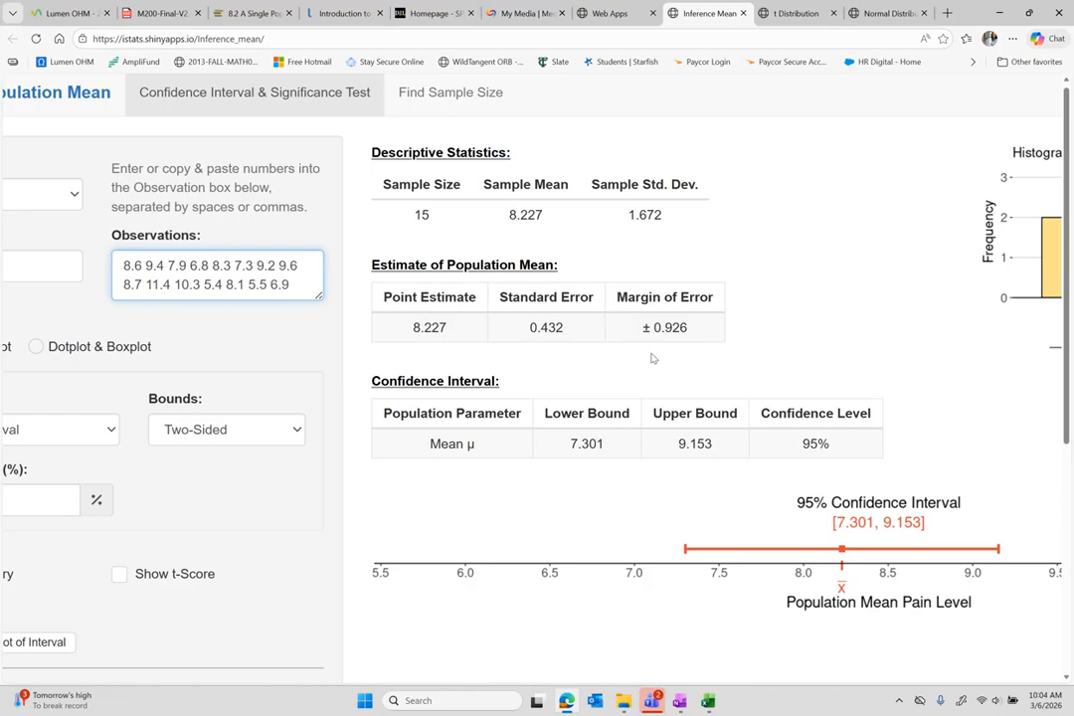
{"action": "scroll", "coordinate": [651, 358], "scroll_direction": "down", "scroll_amount": 2}
{"action": "scroll", "coordinate": [651, 358], "scroll_direction": "down", "scroll_amount": 1}
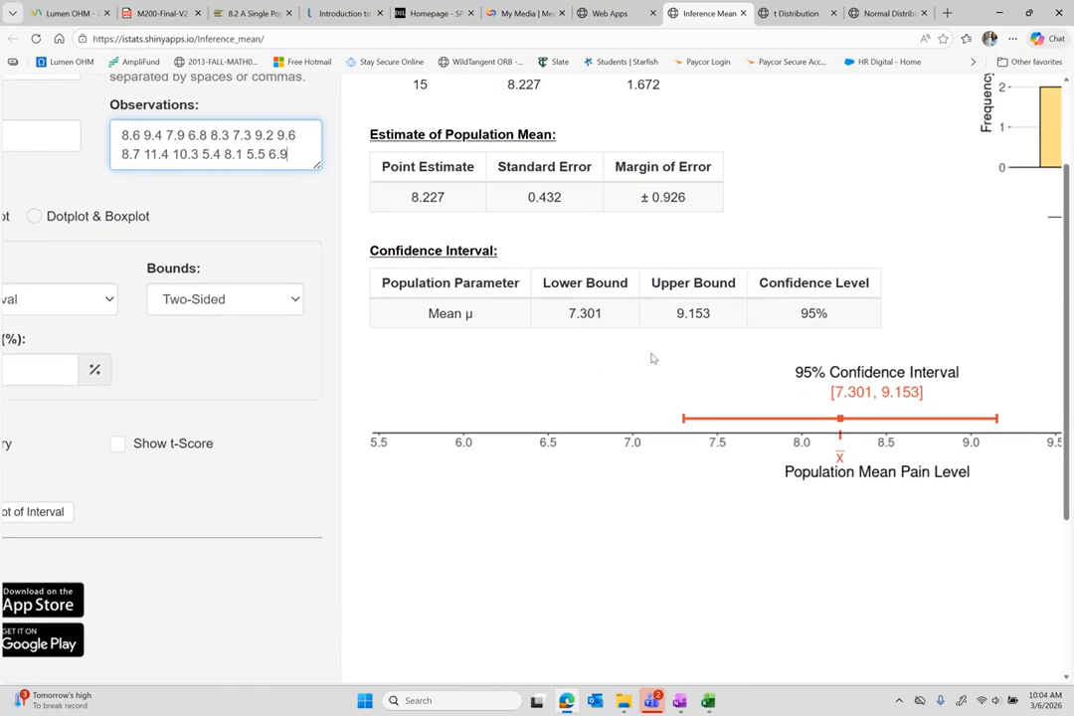
{"action": "scroll", "coordinate": [651, 358], "scroll_direction": "down", "scroll_amount": 3}
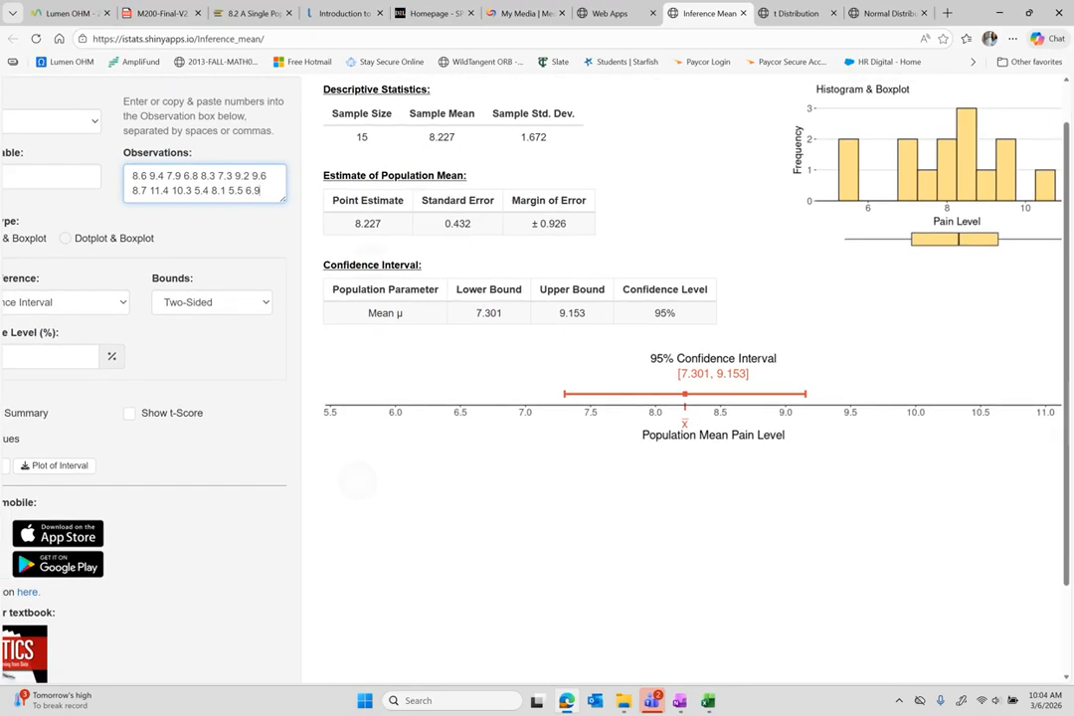
{"action": "scroll", "coordinate": [596, 397], "scroll_direction": "down", "scroll_amount": 1}
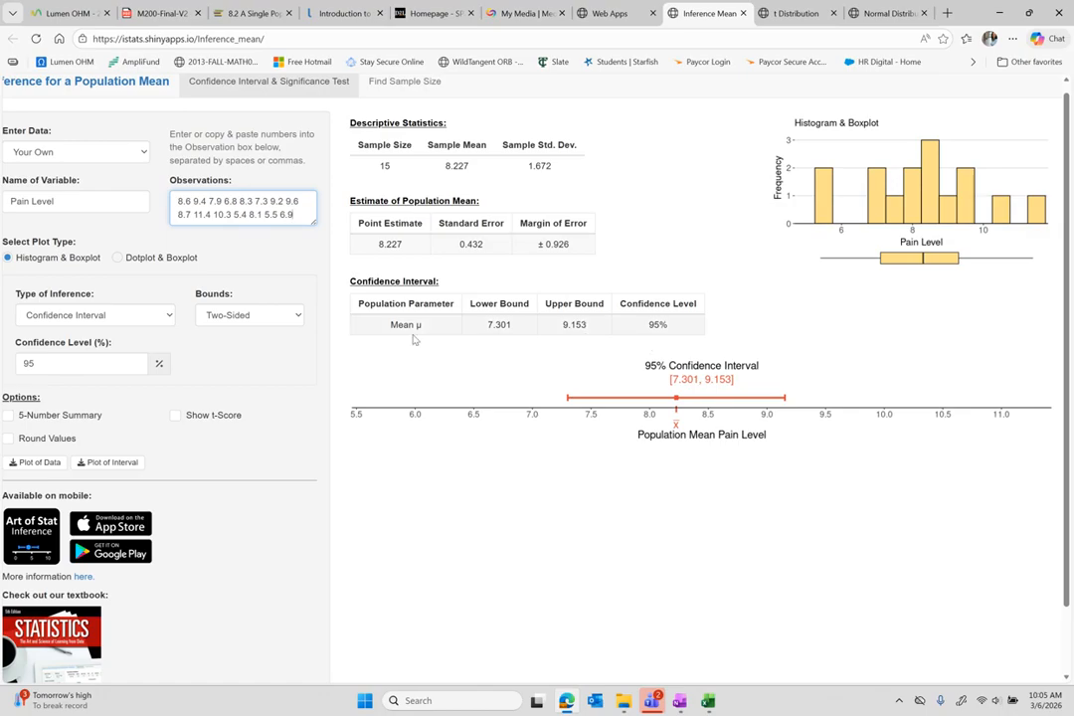
{"action": "scroll", "coordinate": [414, 339], "scroll_direction": "left", "scroll_amount": 1}
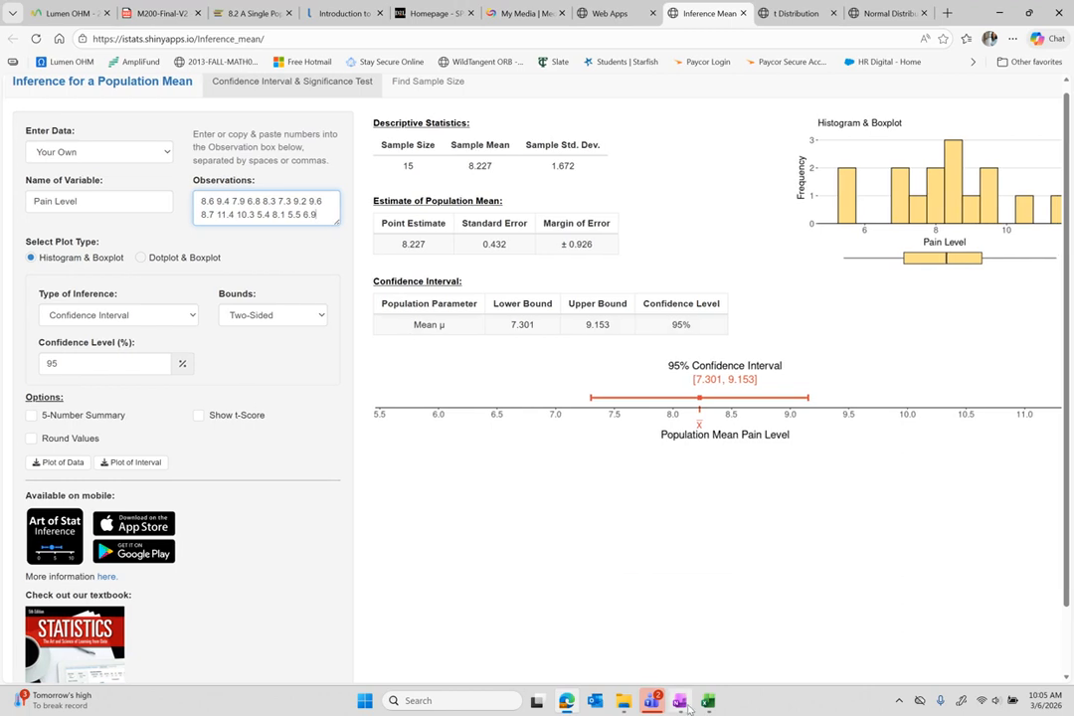
{"action": "left_click", "coordinate": [680, 701]}
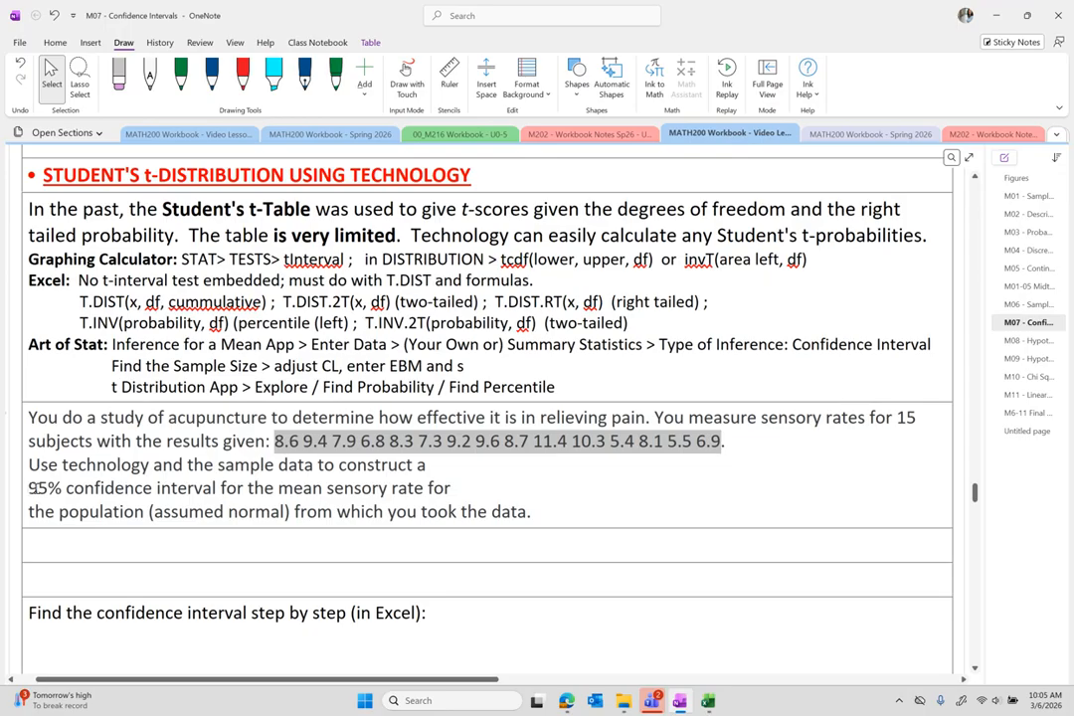
Check the Art of Stat result and handwrite [7.301, 9.153] in green beside the acupuncture question.
{"action": "left_click_drag", "start_coordinate": [28, 487], "coordinate": [63, 487]}
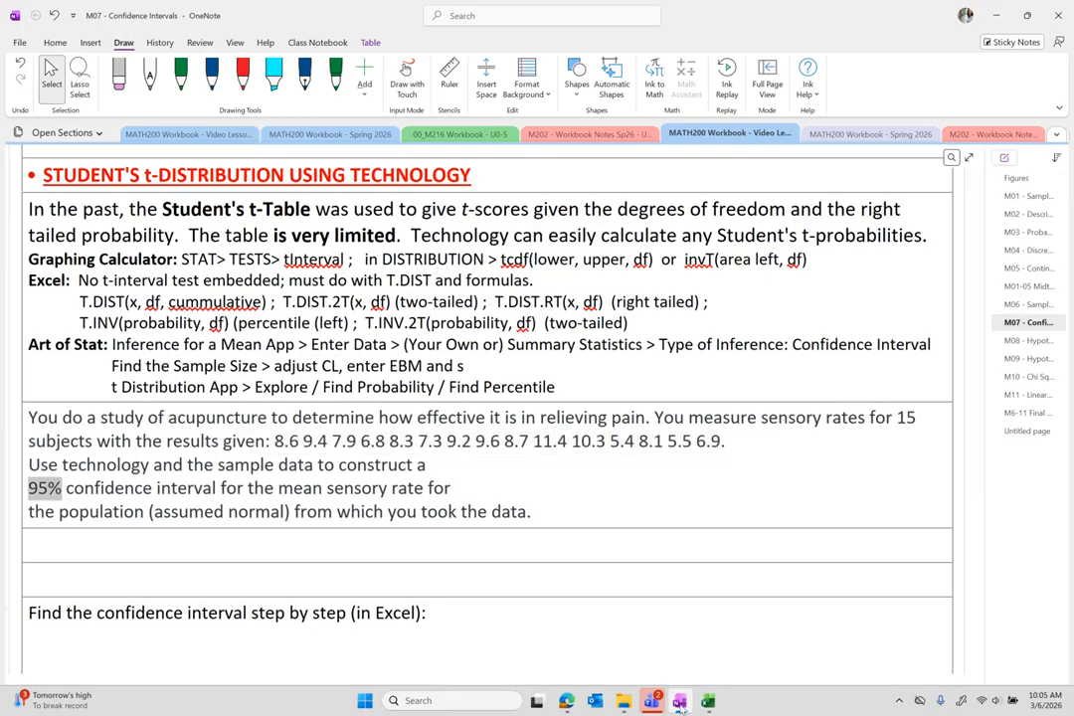
{"action": "left_click", "coordinate": [566, 700]}
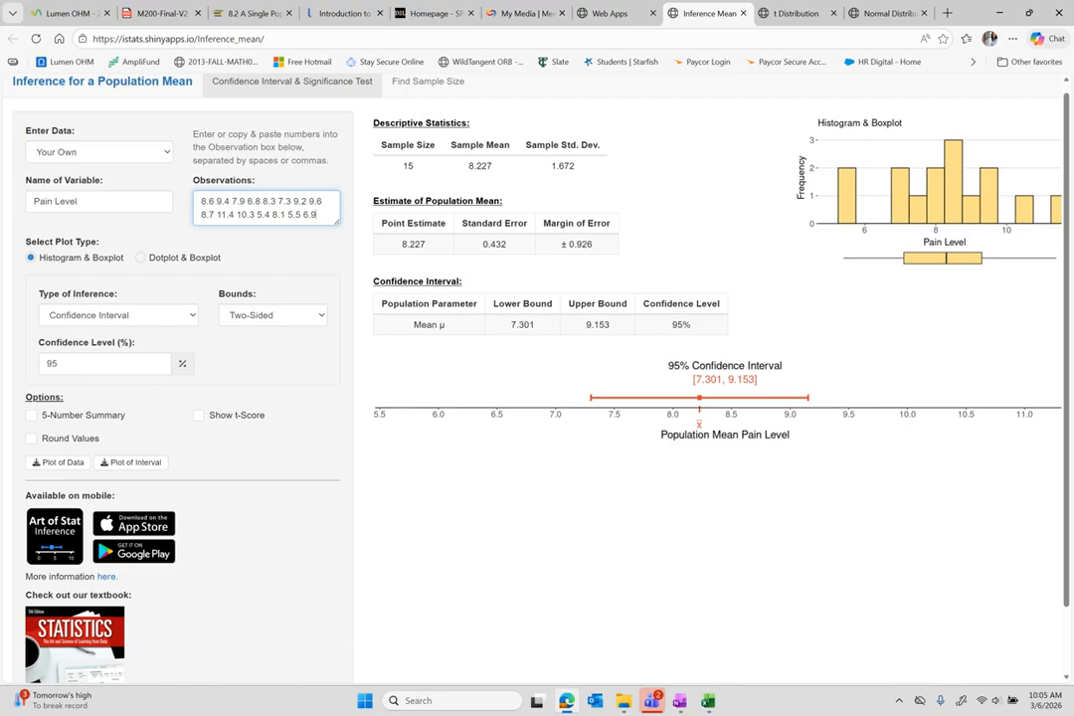
{"action": "key", "text": "alt+Tab"}
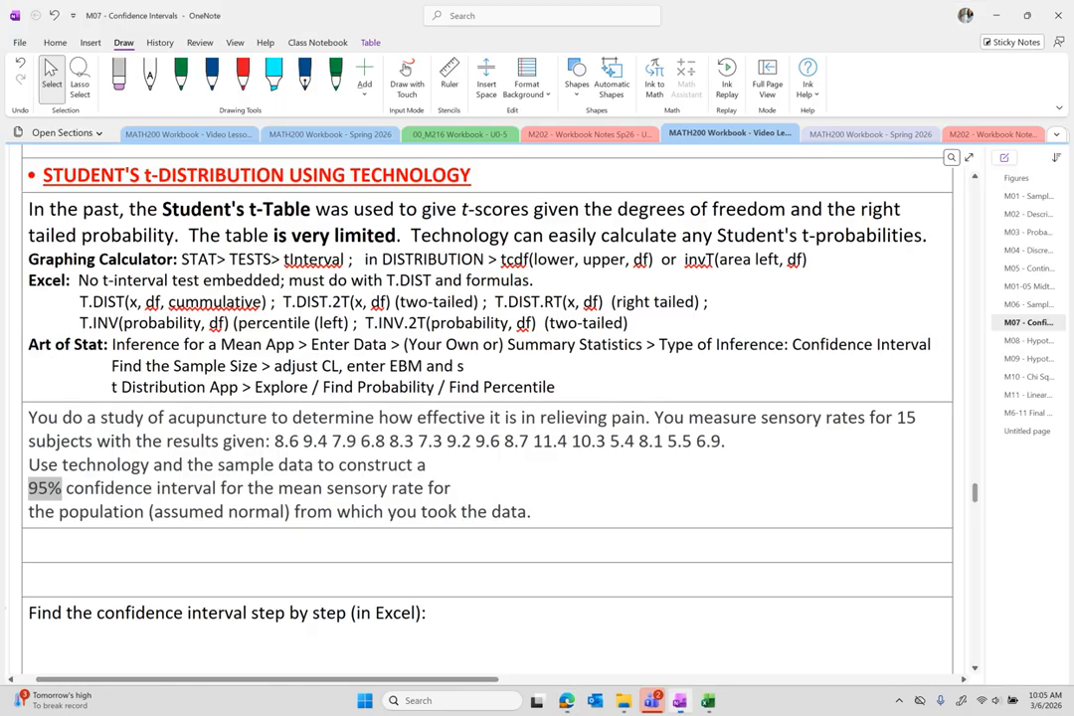
{"action": "mouse_move", "coordinate": [581, 465]}
{"action": "left_mouse_down"}
{"action": "mouse_move", "coordinate": [571, 467]}
{"action": "mouse_move", "coordinate": [581, 486]}
{"action": "mouse_move", "coordinate": [616, 473]}
{"action": "mouse_move", "coordinate": [633, 487]}
{"action": "left_mouse_up"}
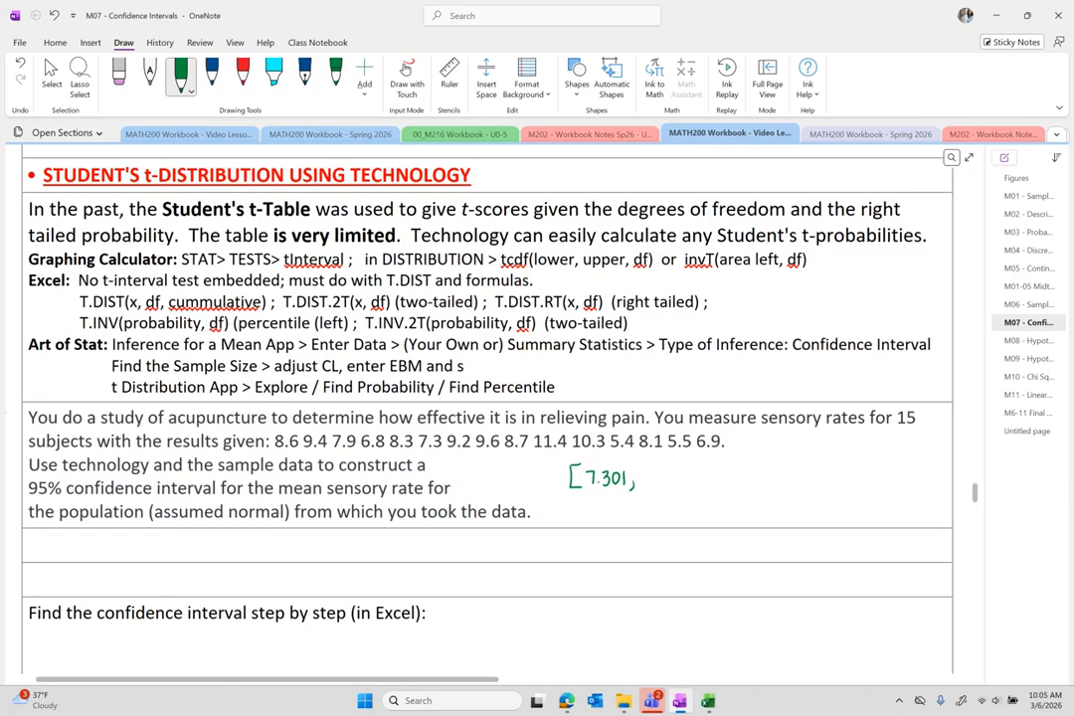
{"action": "left_click_drag", "start_coordinate": [650, 474], "coordinate": [645, 487]}
{"action": "left_click", "coordinate": [656, 484]}
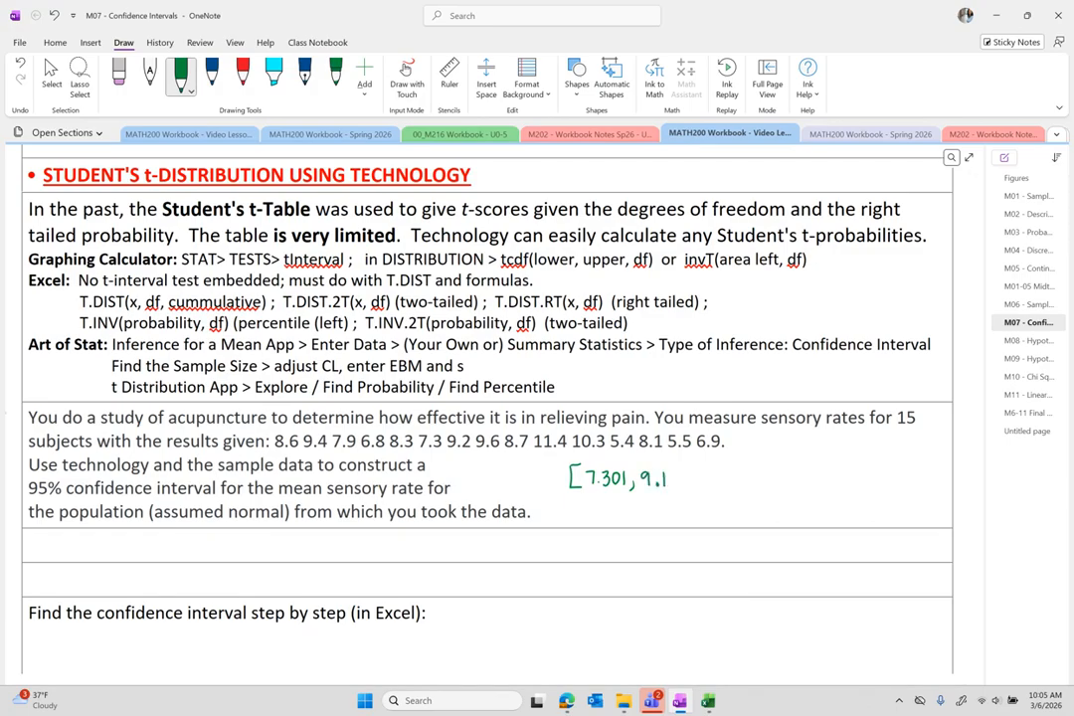
{"action": "mouse_move", "coordinate": [686, 475]}
{"action": "left_mouse_down"}
{"action": "mouse_move", "coordinate": [682, 486]}
{"action": "mouse_move", "coordinate": [695, 485]}
{"action": "left_mouse_up"}
Leave inking mode and select step 5's interpretation sentence.
{"action": "left_click", "coordinate": [52, 75]}
{"action": "scroll", "coordinate": [569, 424], "scroll_direction": "up", "scroll_amount": 2}
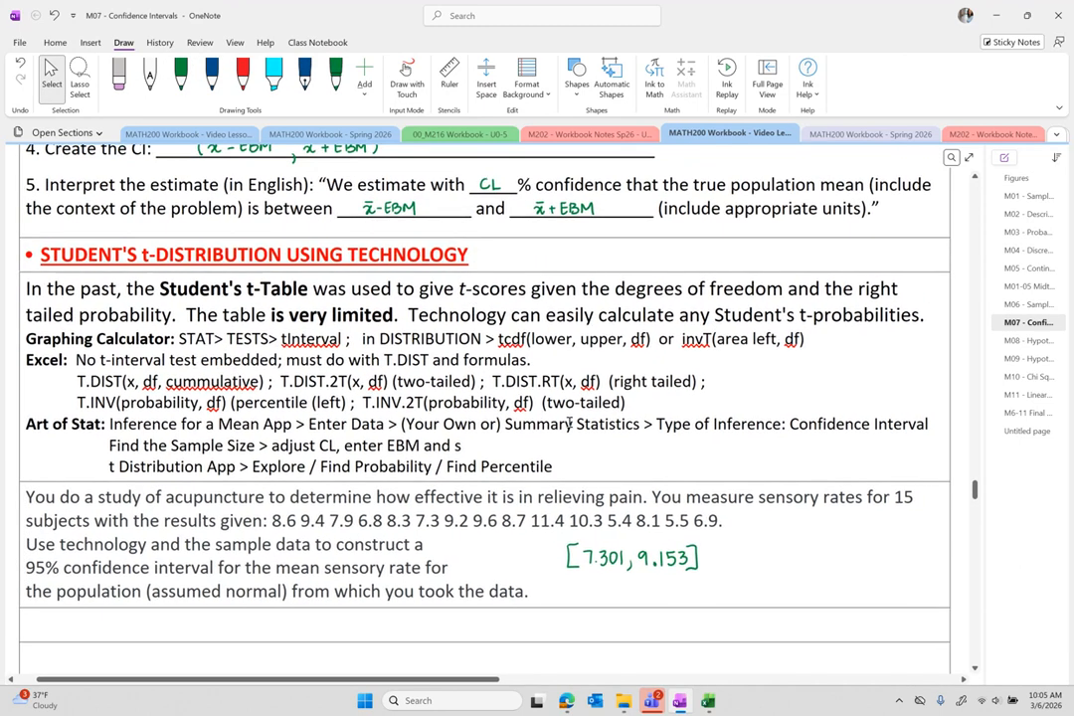
{"action": "left_click_drag", "start_coordinate": [44, 175], "coordinate": [876, 208]}
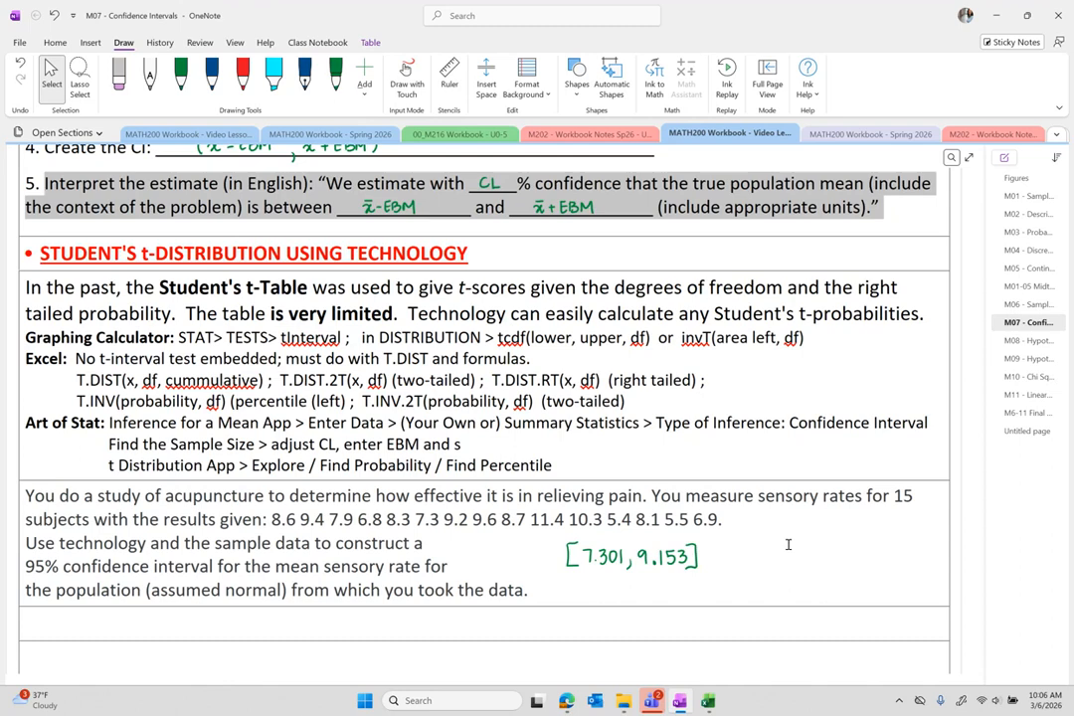
In Excel, enter =COUNT(A3:A17) in D3, giving n = 15.
{"action": "left_click", "coordinate": [708, 702]}
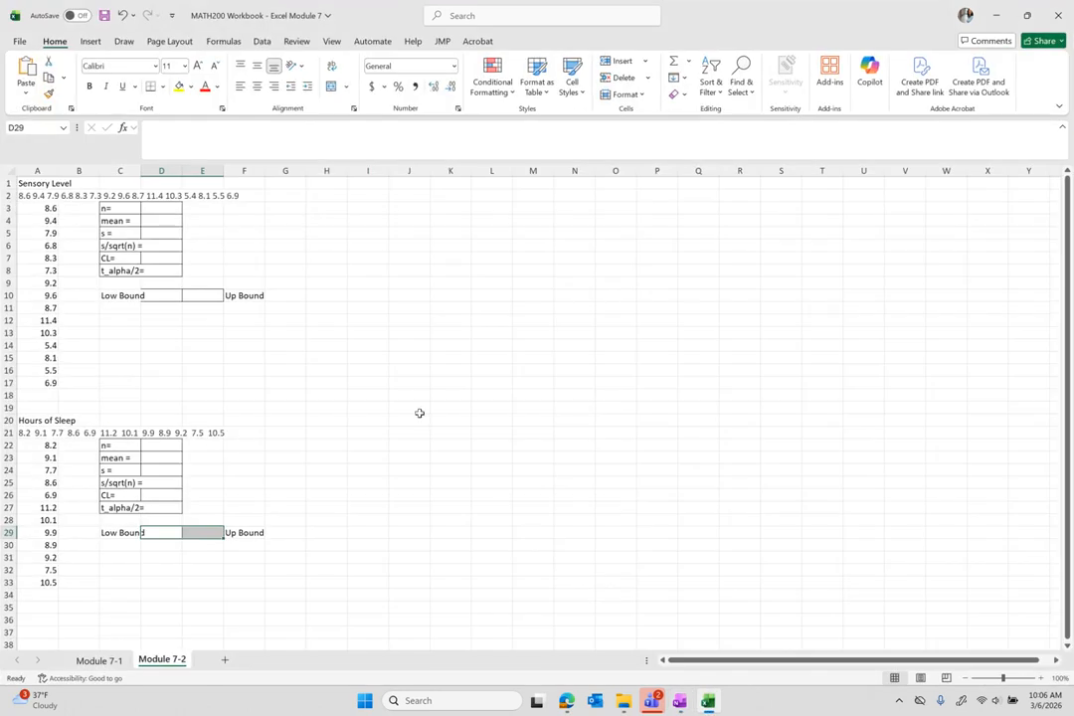
{"action": "left_click_drag", "start_coordinate": [45, 209], "coordinate": [40, 385]}
{"action": "scroll", "coordinate": [40, 386], "scroll_direction": "up", "scroll_amount": 5, "text": "ctrl"}
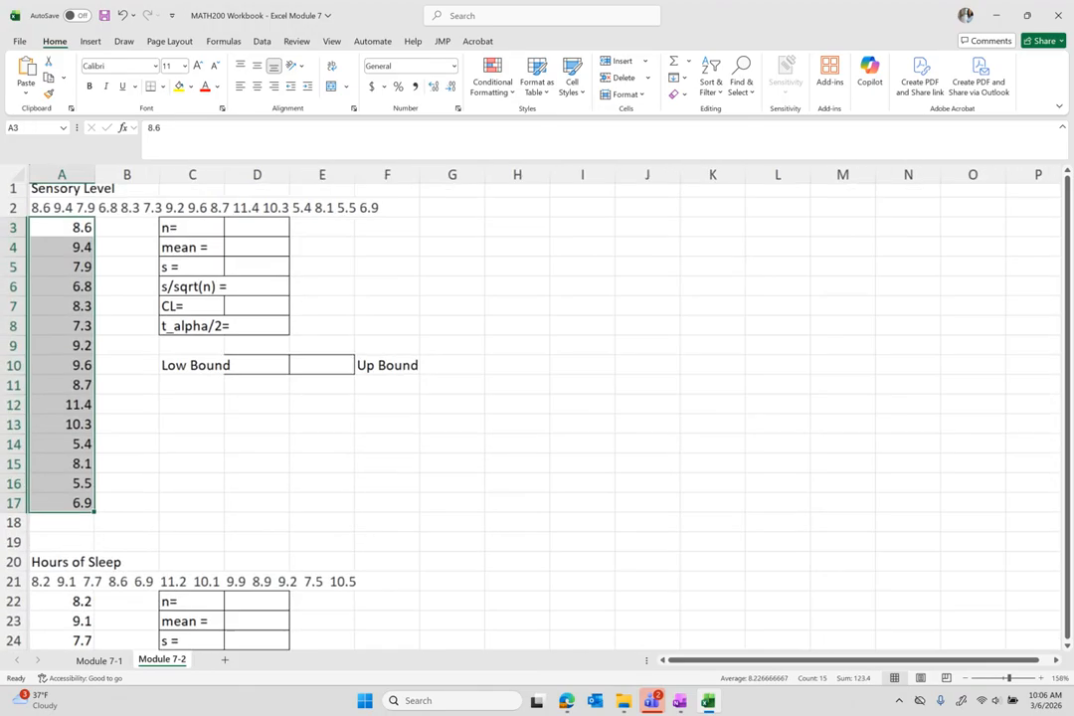
{"action": "scroll", "coordinate": [312, 264], "scroll_direction": "up", "scroll_amount": 2, "text": "ctrl"}
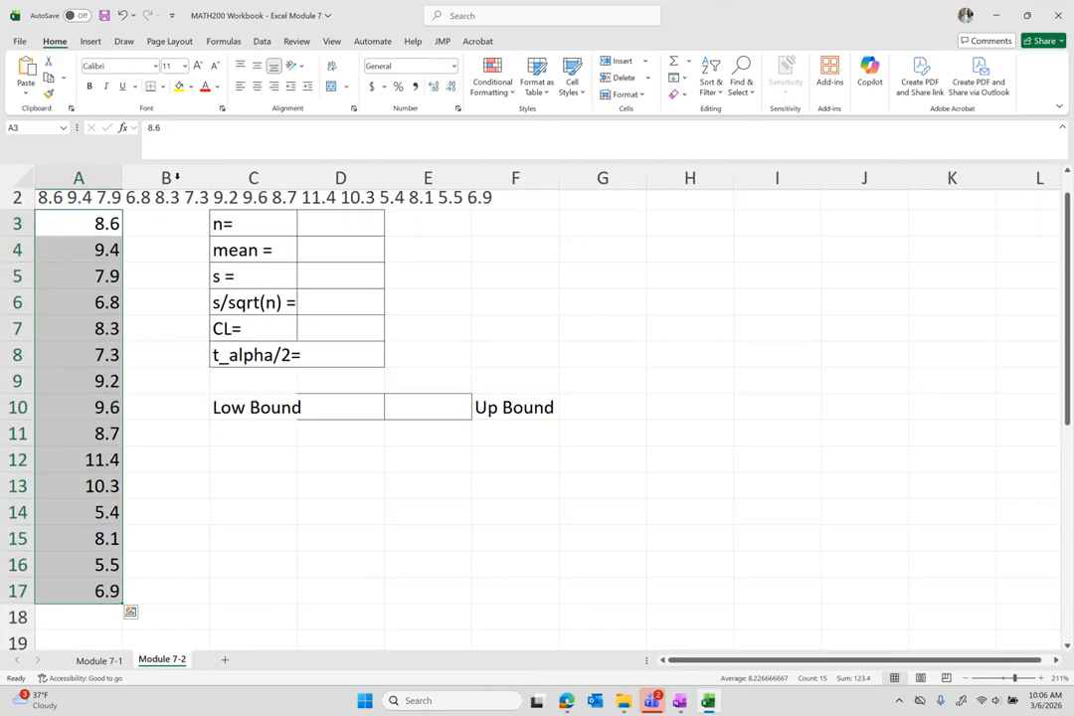
{"action": "left_click", "coordinate": [318, 231]}
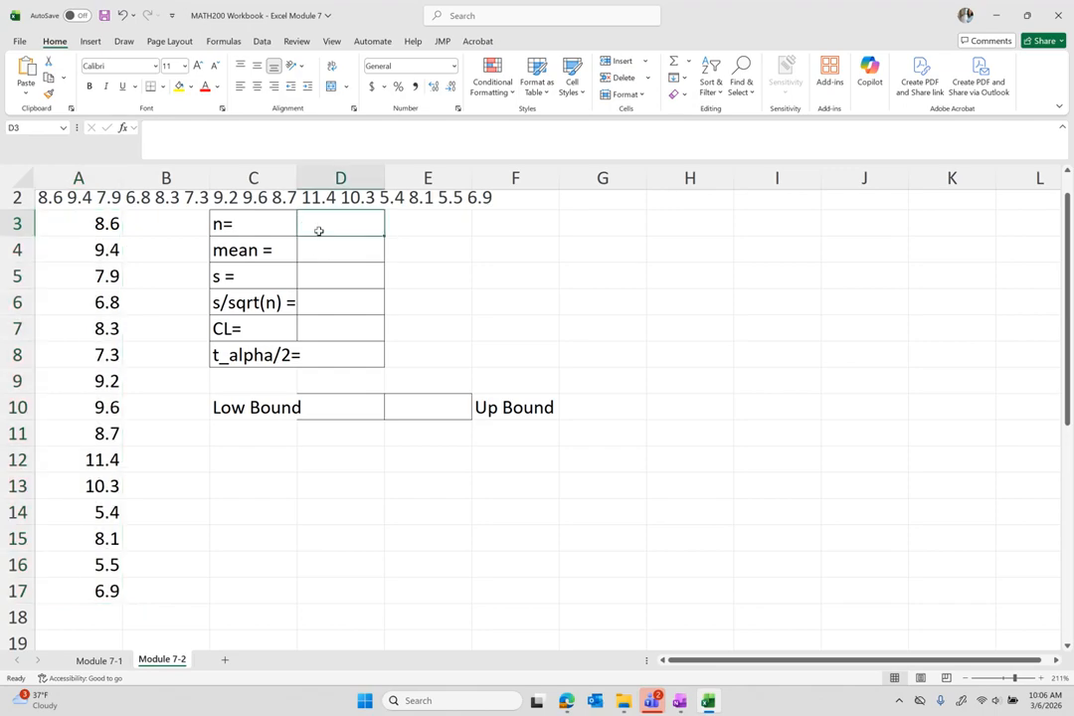
{"action": "type", "text": "=count"}
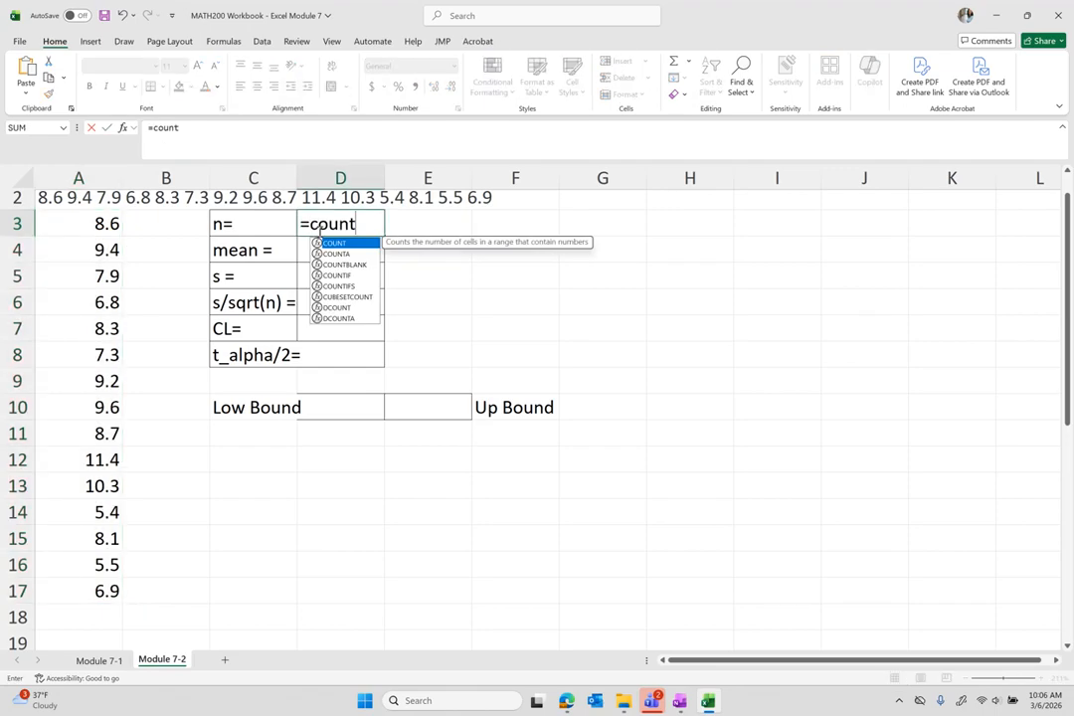
{"action": "type", "text": "("}
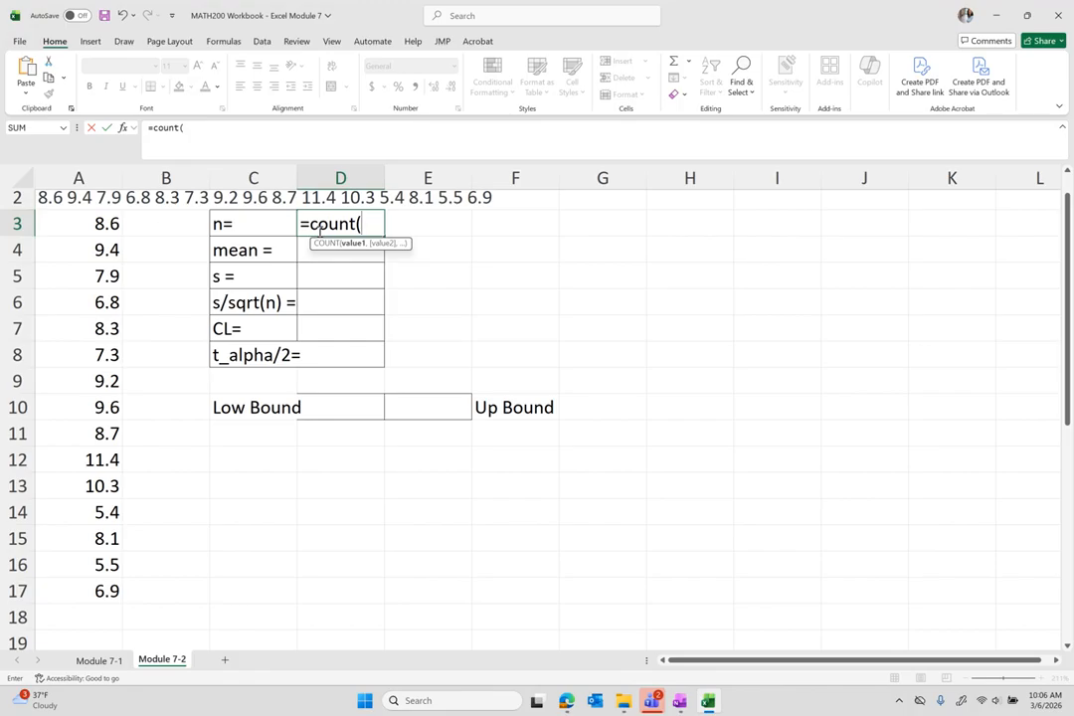
{"action": "left_click_drag", "start_coordinate": [95, 227], "coordinate": [114, 591]}
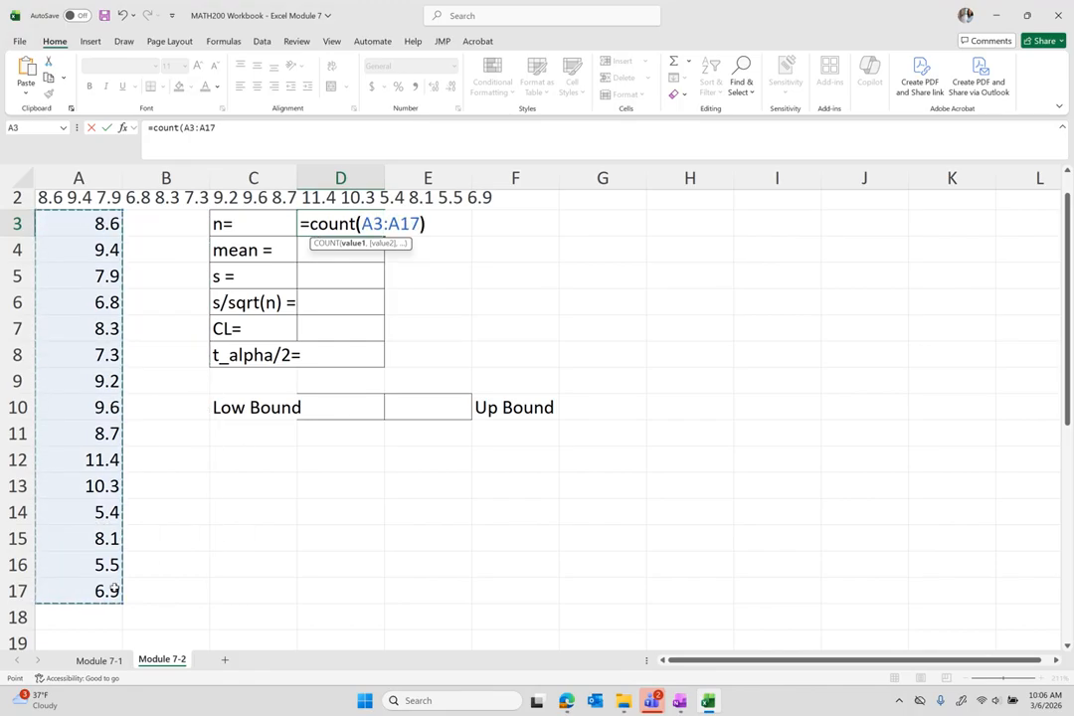
{"action": "key", "text": "Return"}
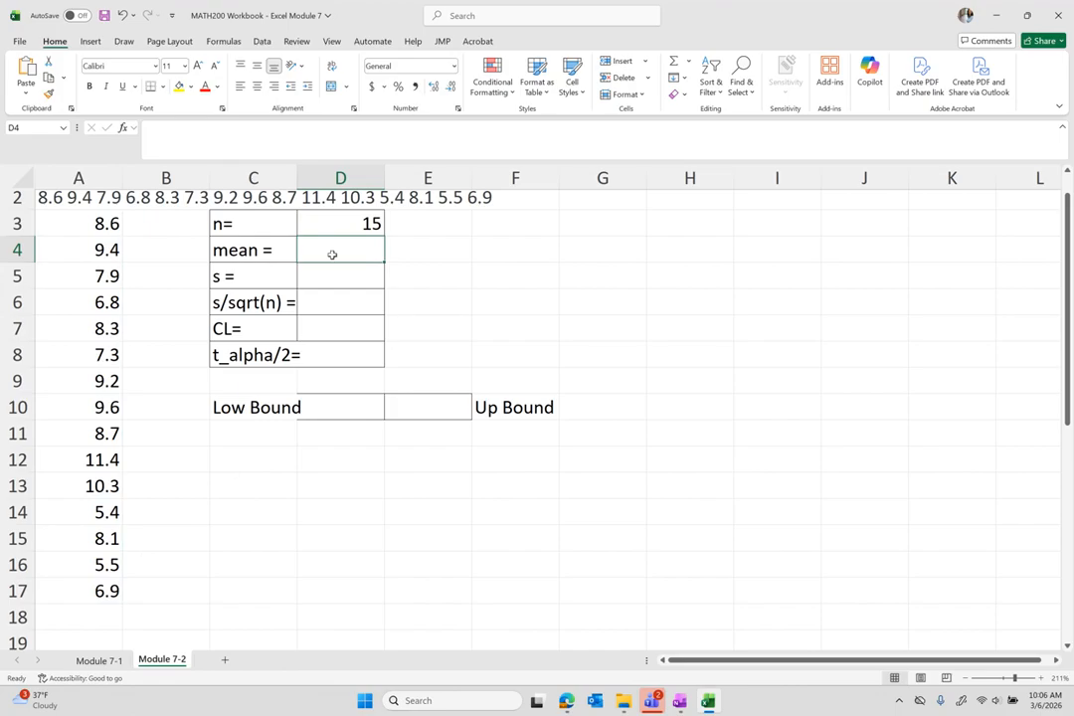
Enter =AVERAGE(A3:A17) in D4 for the mean 8.226667.
{"action": "type", "text": "=average"}
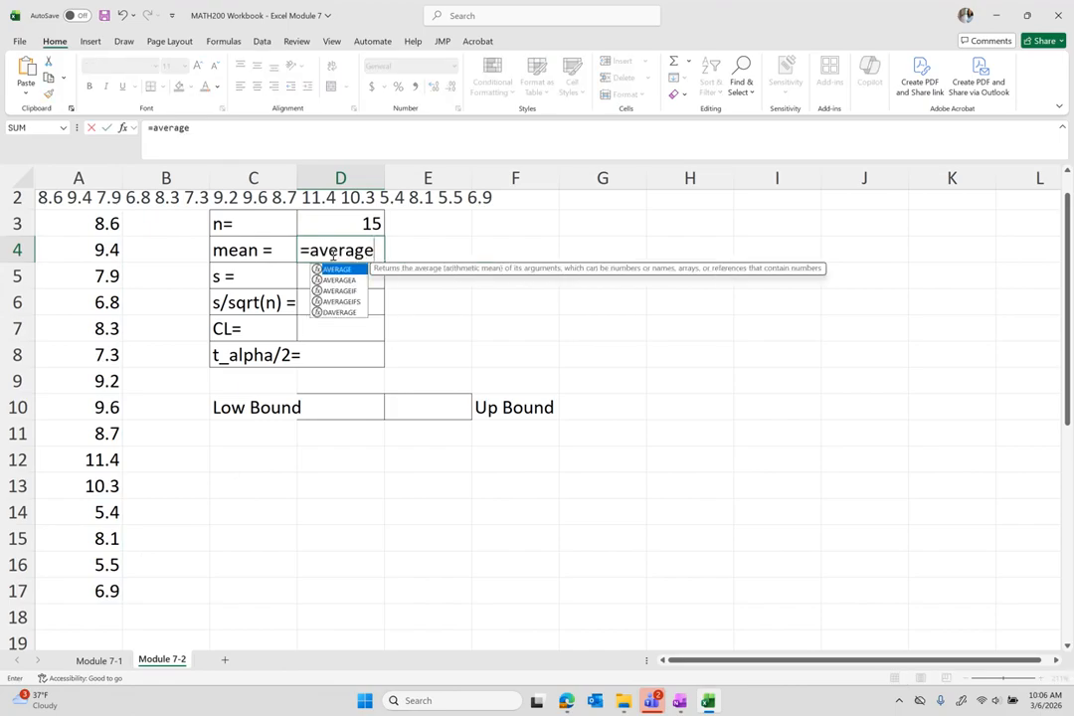
{"action": "type", "text": "("}
{"action": "left_click_drag", "start_coordinate": [95, 224], "coordinate": [100, 584]}
{"action": "type", "text": ")"}
{"action": "key", "text": "Return"}
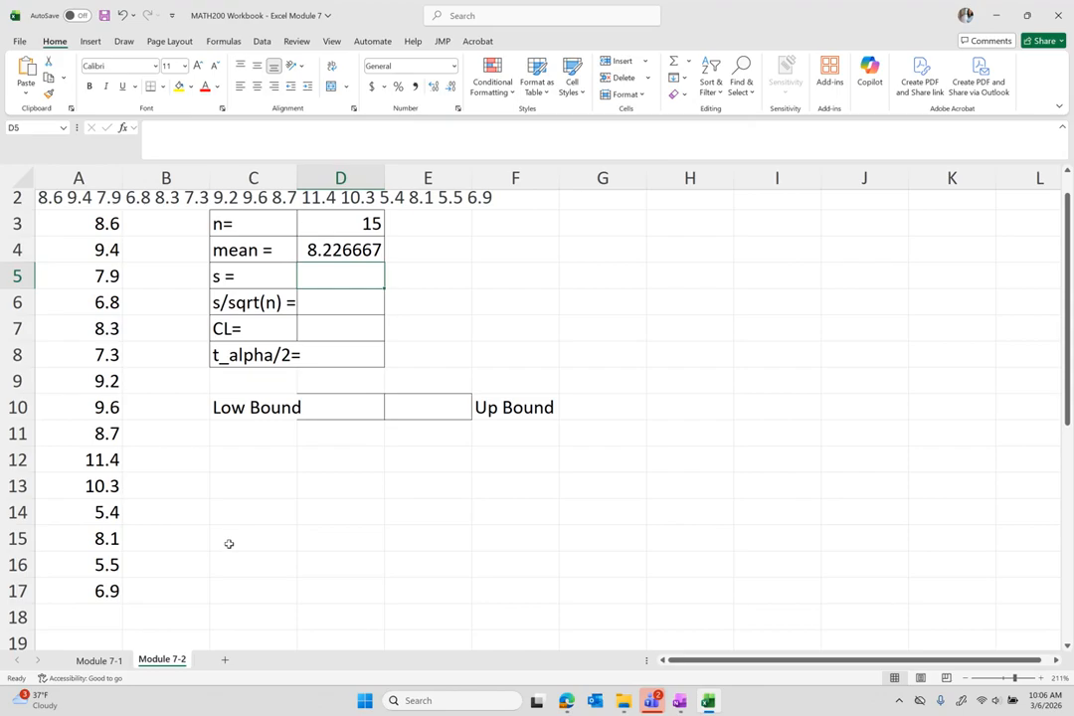
Enter =STDEV.S(A3:A17) in D5, correcting the stray minus sign, for s = 1.672238.
{"action": "type", "text": "-st"}
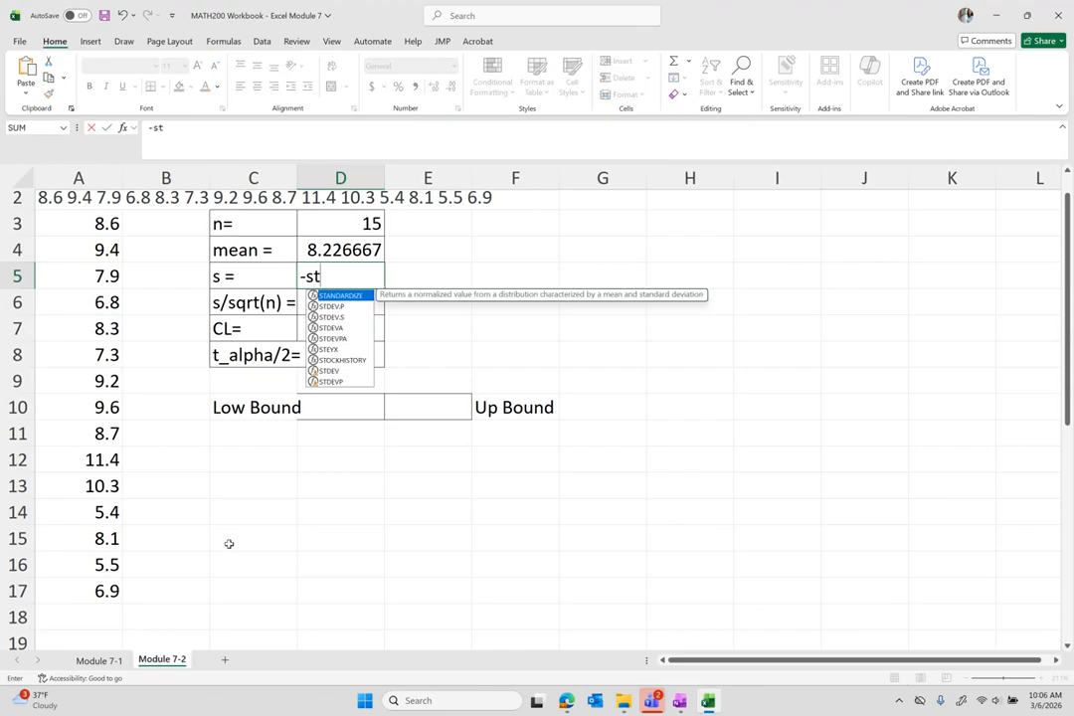
{"action": "type", "text": "dev"}
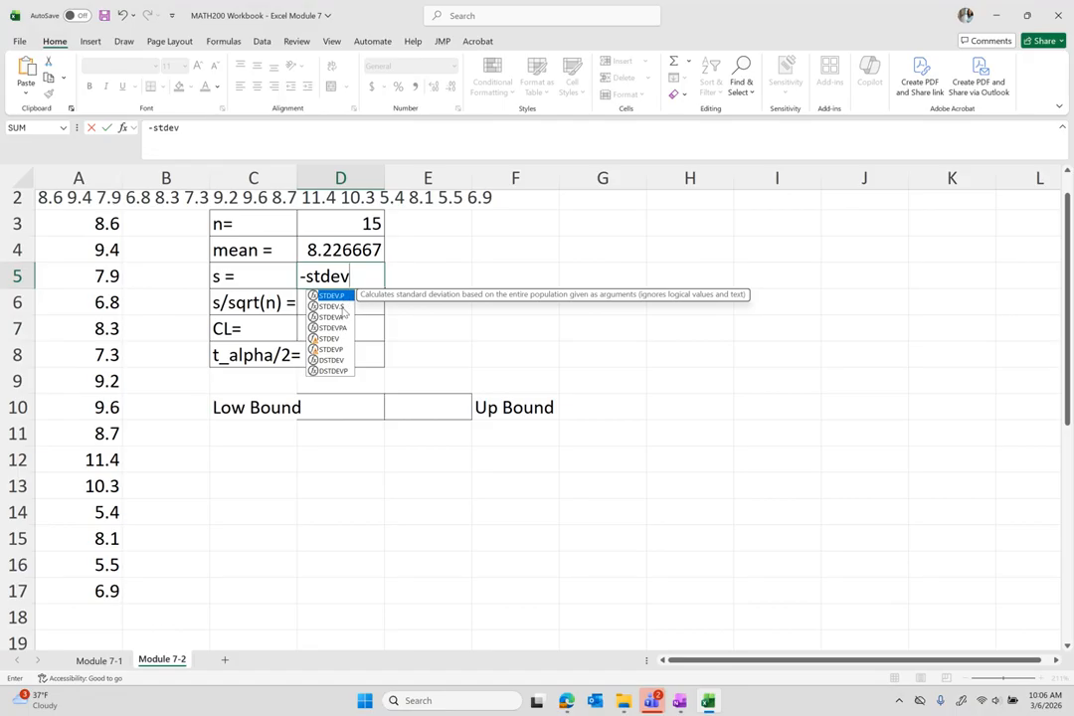
{"action": "double_click", "coordinate": [343, 308]}
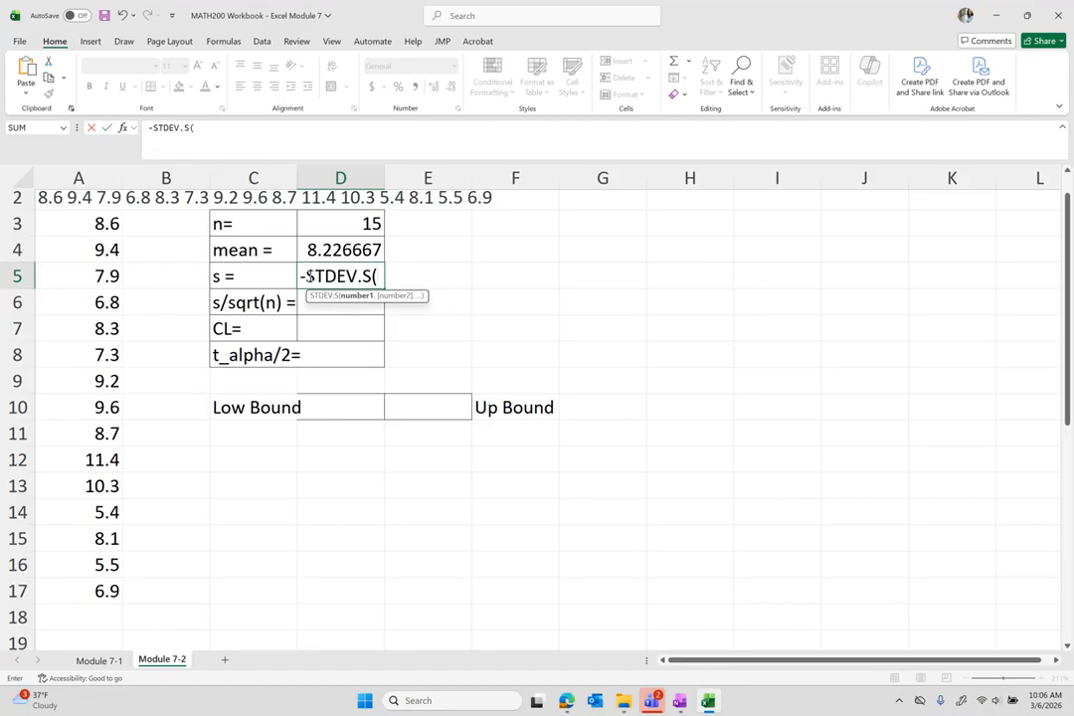
{"action": "left_click", "coordinate": [305, 278]}
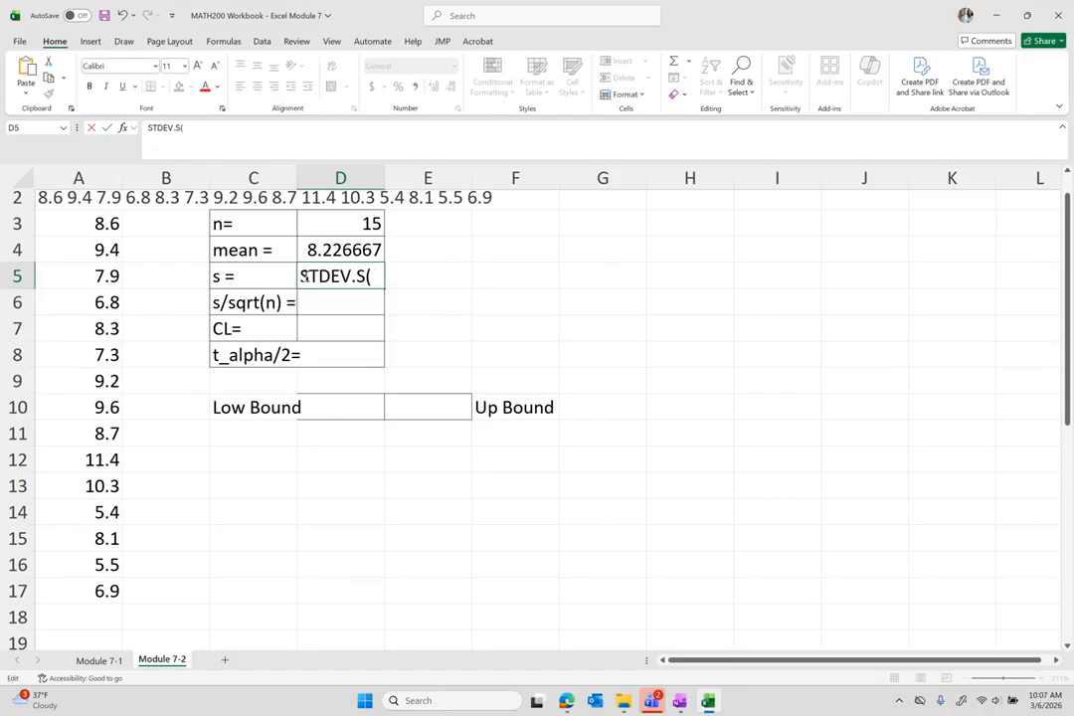
{"action": "key", "text": "Delete"}
{"action": "type", "text": "="}
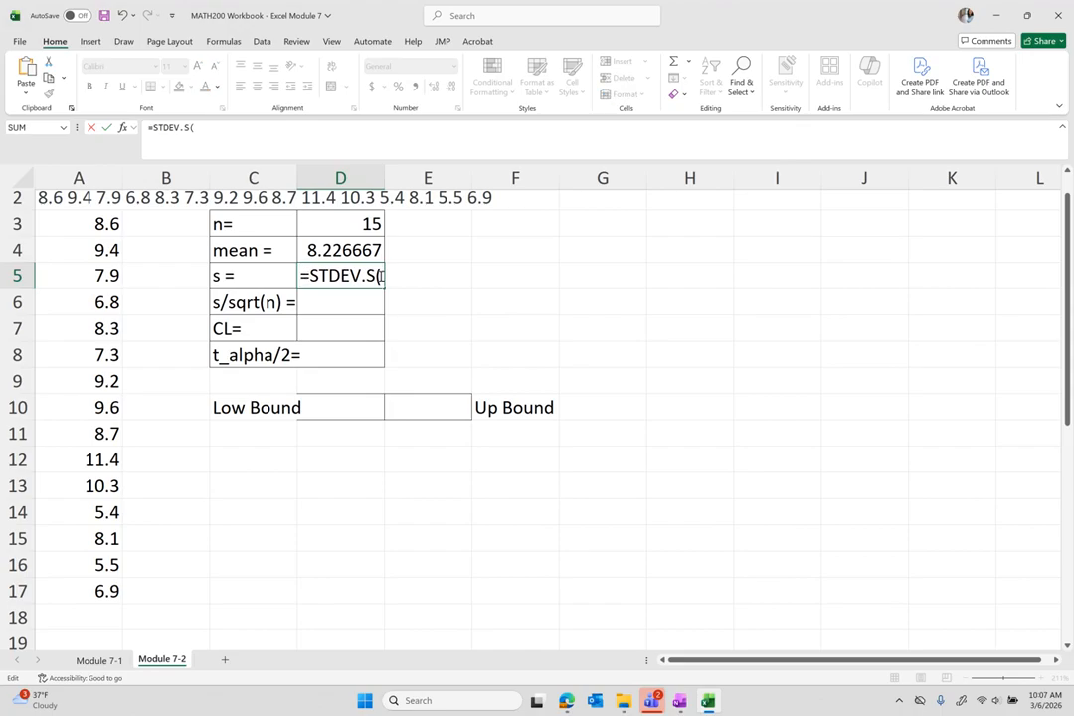
{"action": "left_click_drag", "start_coordinate": [99, 223], "coordinate": [85, 587]}
{"action": "key", "text": "Return"}
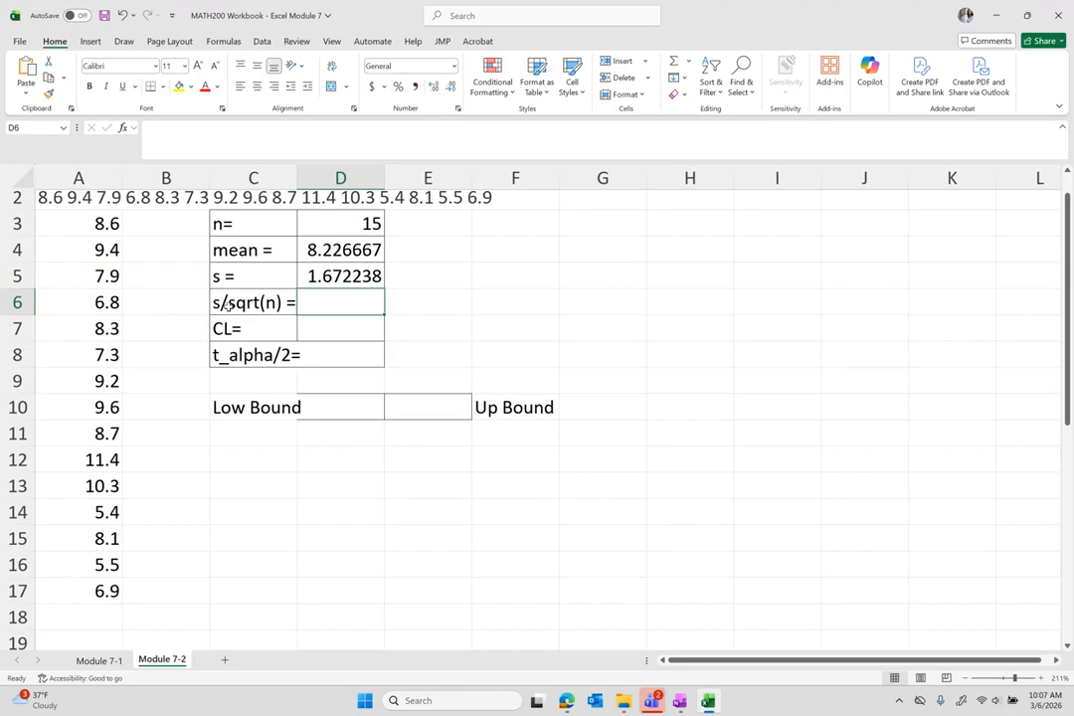
Enter the standard error formula =D5/sqrt(D3) in D6, giving 0.43177.
{"action": "type", "text": "="}
{"action": "left_click", "coordinate": [325, 279]}
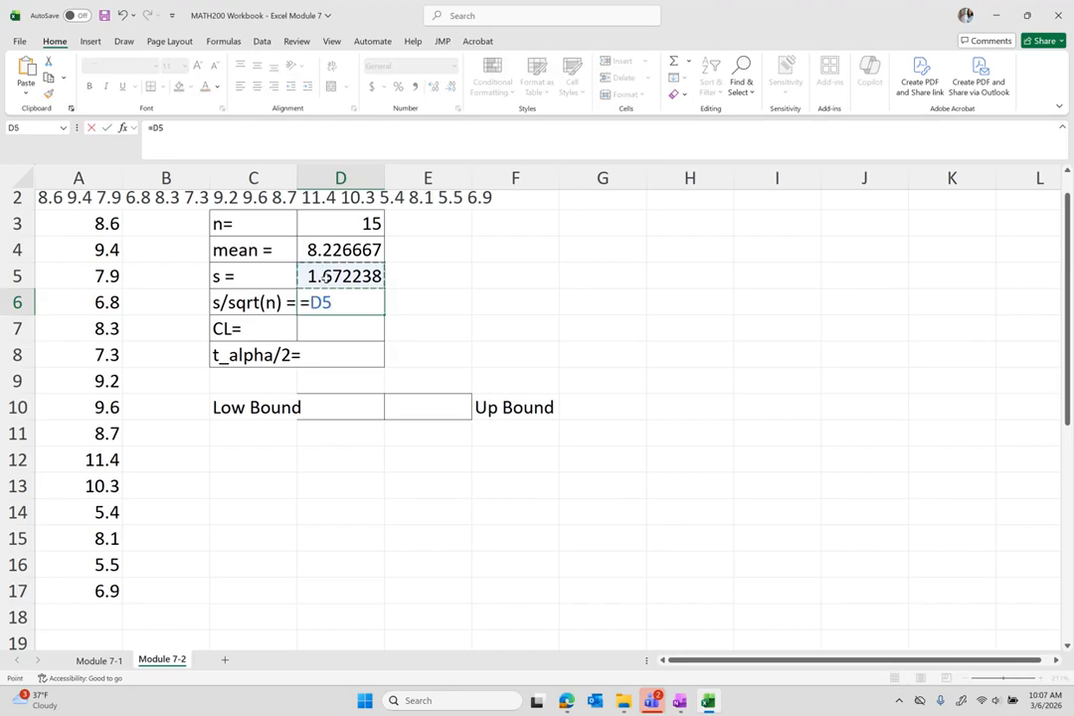
{"action": "type", "text": "/sqrt("}
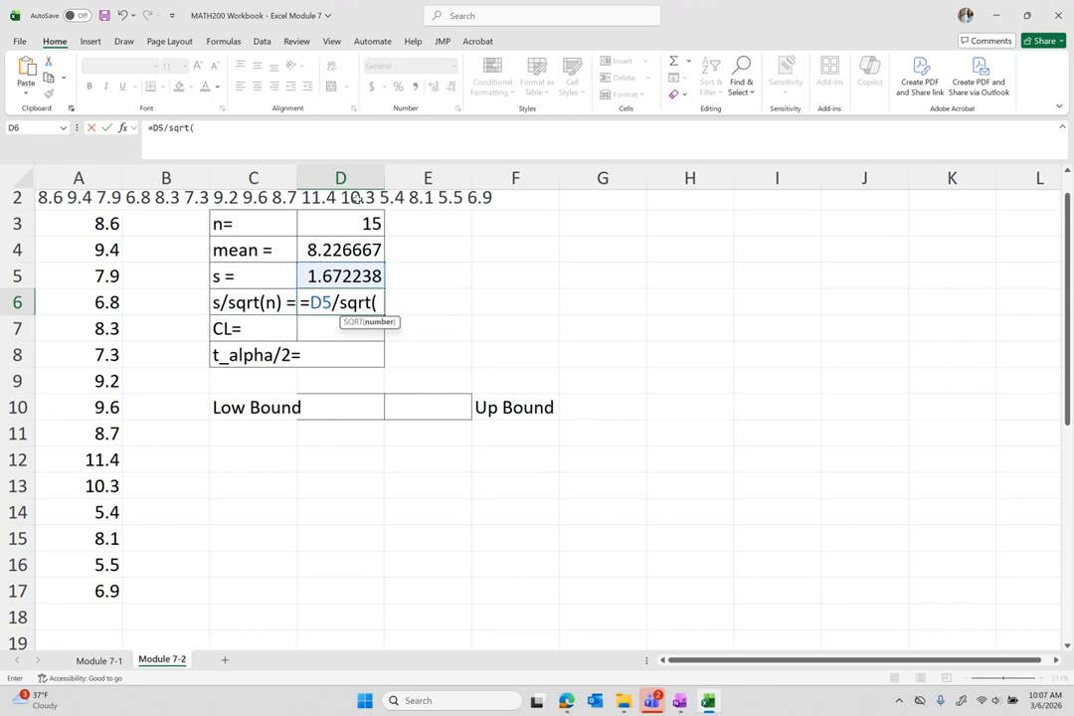
{"action": "left_click", "coordinate": [345, 225]}
{"action": "type", "text": ")"}
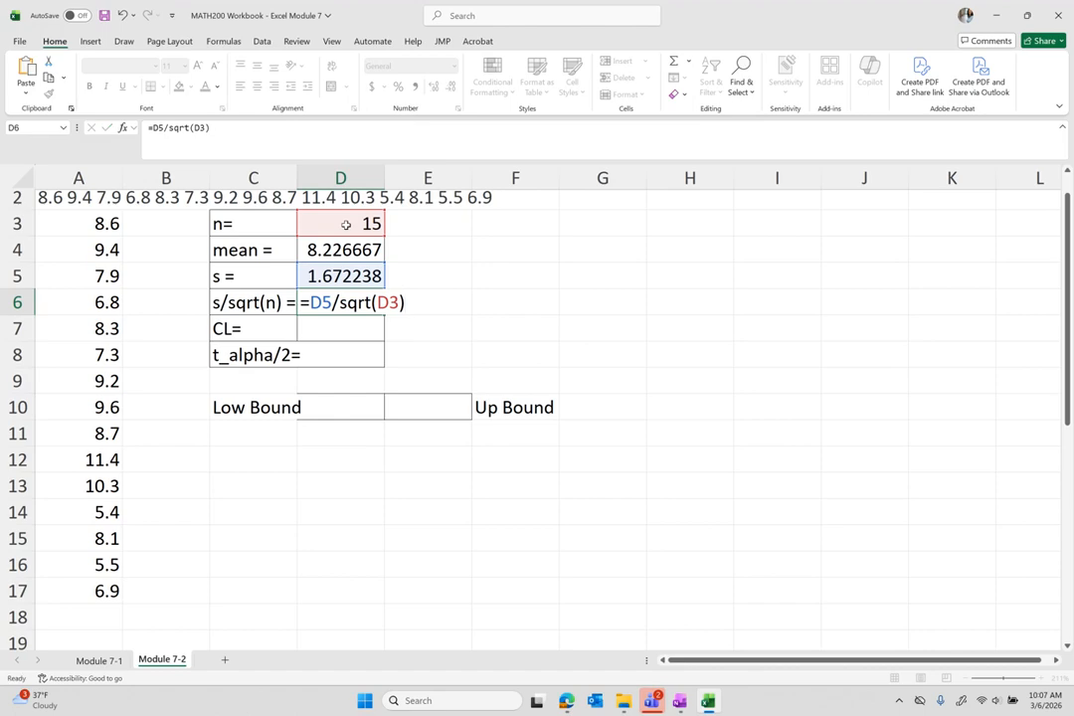
{"action": "key", "text": "Return"}
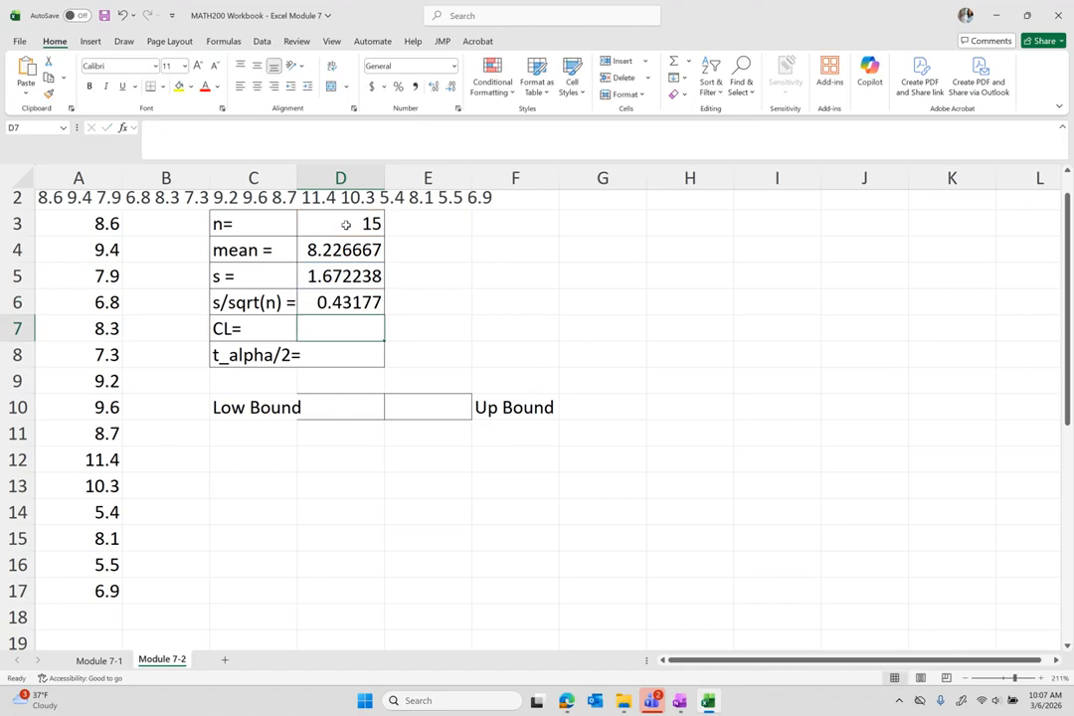
Enter the confidence level in D7 as 95%.
{"action": "type", "text": "05"}
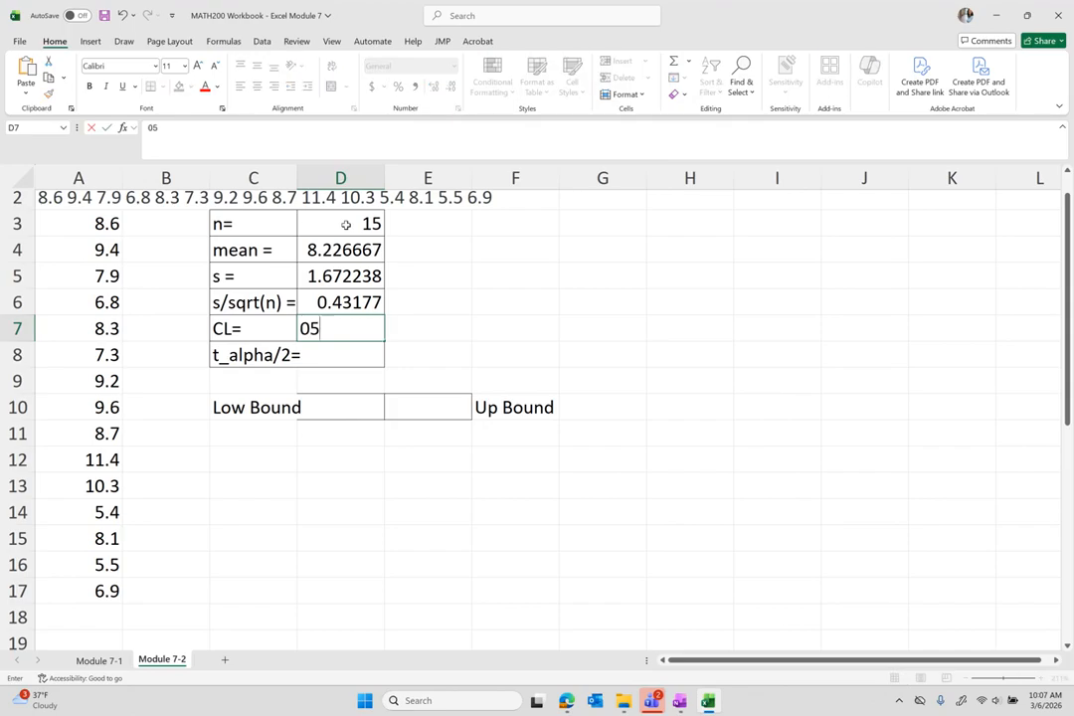
{"action": "key", "text": "BackSpace"}
{"action": "key", "text": "BackSpace"}
{"action": "type", "text": "0"}
{"action": "key", "text": "Return"}
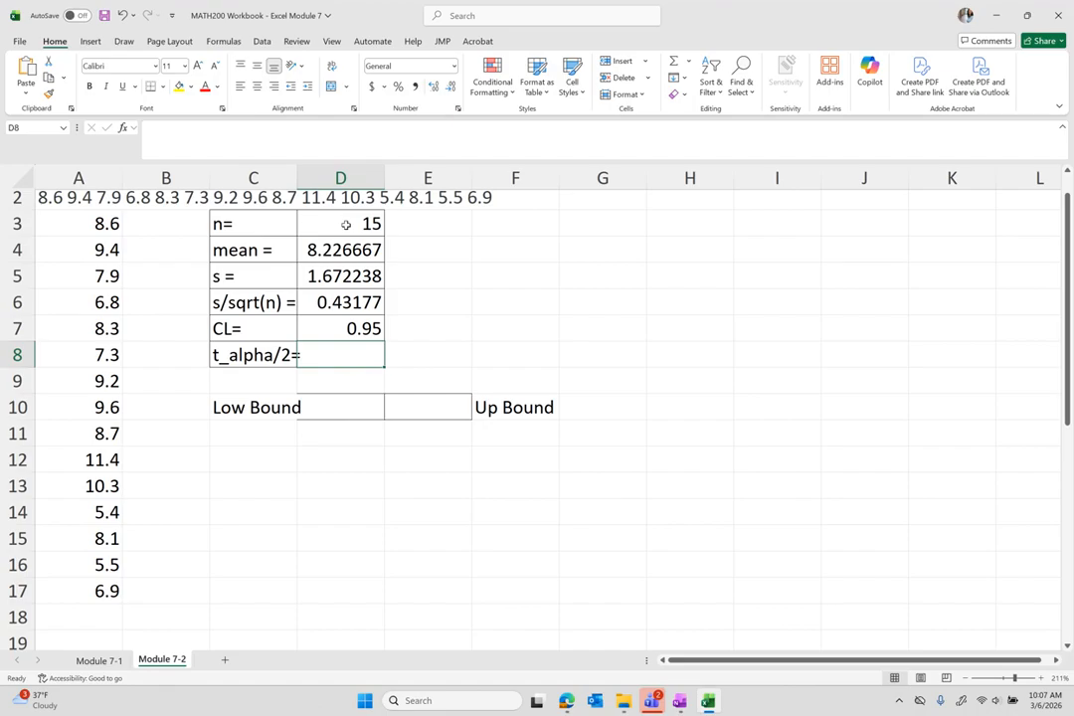
{"action": "key", "text": "Up"}
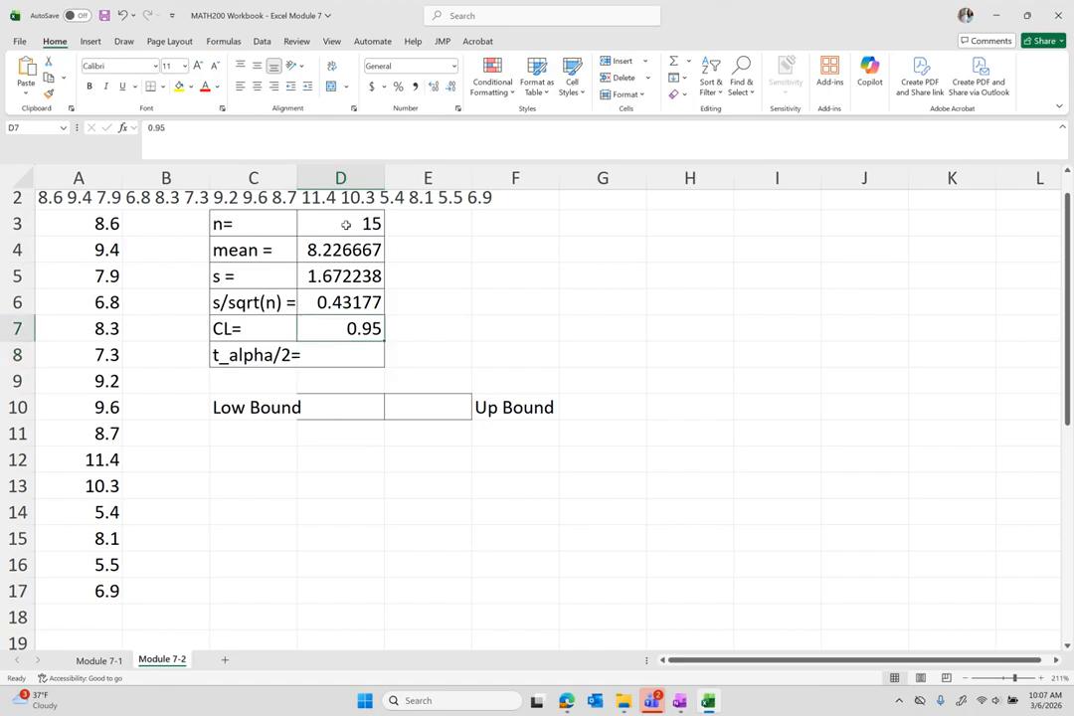
{"action": "type", "text": "95%"}
{"action": "key", "text": "Return"}
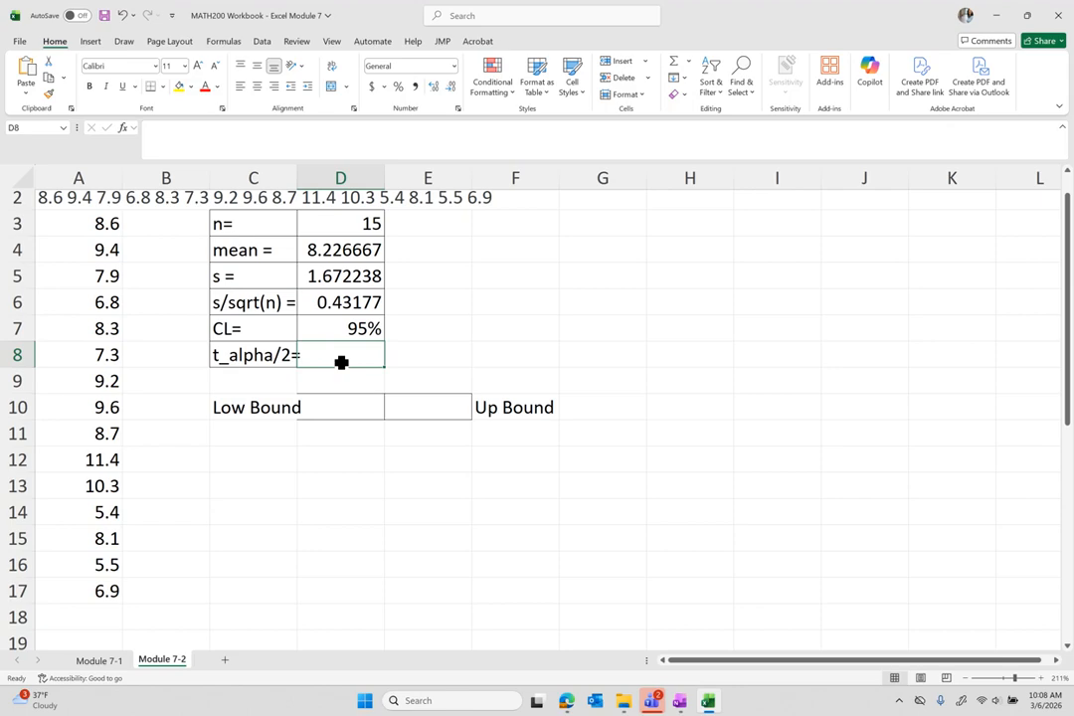
Sketch a black bell curve and axis right of the table, with red cutoff lines.
{"action": "mouse_move", "coordinate": [574, 348]}
{"action": "left_mouse_down"}
{"action": "mouse_move", "coordinate": [638, 309]}
{"action": "mouse_move", "coordinate": [676, 262]}
{"action": "mouse_move", "coordinate": [822, 355]}
{"action": "left_mouse_up"}
{"action": "left_click_drag", "start_coordinate": [545, 366], "coordinate": [852, 361]}
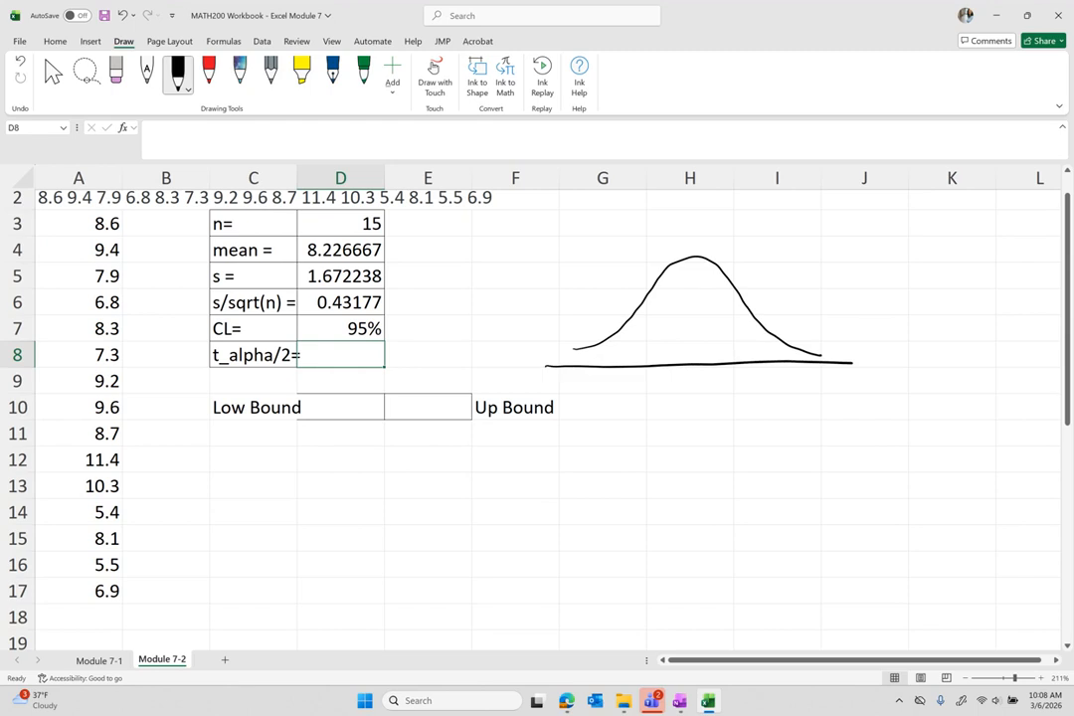
{"action": "left_click", "coordinate": [209, 70]}
{"action": "left_click_drag", "start_coordinate": [619, 308], "coordinate": [620, 398]}
{"action": "left_click_drag", "start_coordinate": [763, 308], "coordinate": [765, 386]}
Label the middle 95%, both tails 2.5% and tα/2 in red, then shade the middle yellow.
{"action": "left_click_drag", "start_coordinate": [688, 326], "coordinate": [687, 341]}
{"action": "left_click_drag", "start_coordinate": [691, 329], "coordinate": [698, 327]}
{"action": "left_click_drag", "start_coordinate": [701, 319], "coordinate": [702, 319]}
{"action": "left_click_drag", "start_coordinate": [709, 317], "coordinate": [702, 342]}
{"action": "left_click_drag", "start_coordinate": [711, 332], "coordinate": [712, 333]}
{"action": "mouse_move", "coordinate": [784, 330]}
{"action": "left_mouse_down"}
{"action": "mouse_move", "coordinate": [793, 338]}
{"action": "mouse_move", "coordinate": [805, 323]}
{"action": "mouse_move", "coordinate": [796, 338]}
{"action": "mouse_move", "coordinate": [812, 325]}
{"action": "mouse_move", "coordinate": [811, 336]}
{"action": "mouse_move", "coordinate": [823, 334]}
{"action": "left_mouse_up"}
{"action": "left_click", "coordinate": [796, 336]}
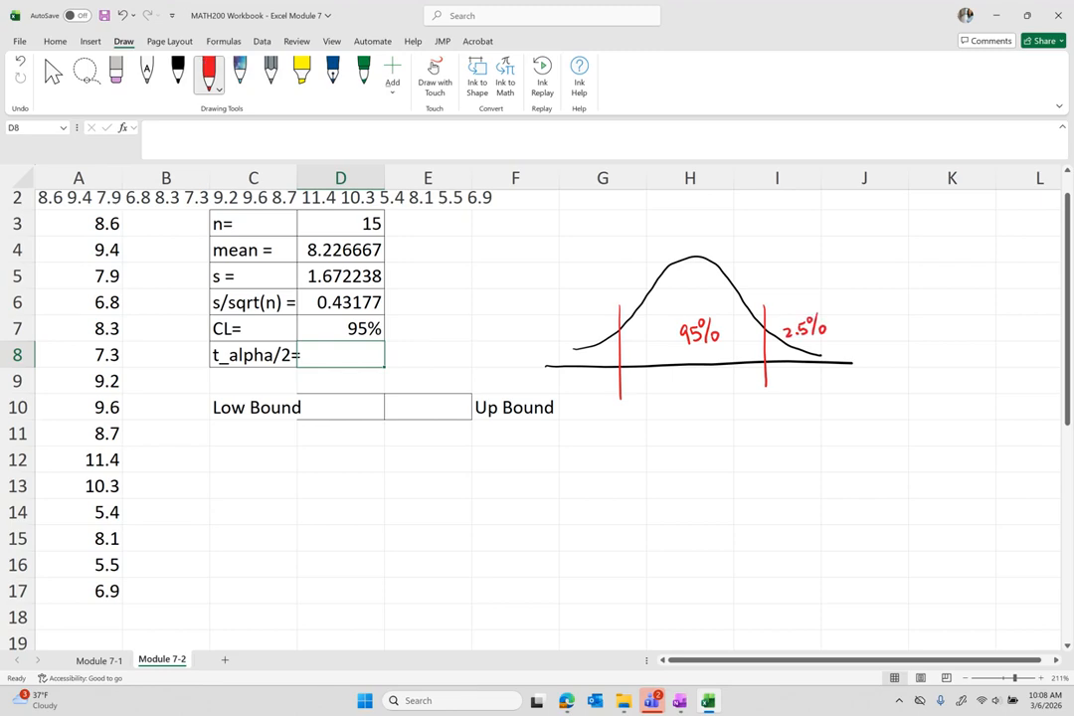
{"action": "mouse_move", "coordinate": [561, 335]}
{"action": "left_mouse_down"}
{"action": "mouse_move", "coordinate": [572, 346]}
{"action": "mouse_move", "coordinate": [584, 329]}
{"action": "mouse_move", "coordinate": [585, 347]}
{"action": "mouse_move", "coordinate": [592, 341]}
{"action": "left_mouse_up"}
{"action": "left_click", "coordinate": [574, 340]}
{"action": "mouse_move", "coordinate": [771, 370]}
{"action": "left_mouse_down"}
{"action": "mouse_move", "coordinate": [772, 386]}
{"action": "mouse_move", "coordinate": [778, 375]}
{"action": "mouse_move", "coordinate": [776, 389]}
{"action": "mouse_move", "coordinate": [802, 397]}
{"action": "left_mouse_up"}
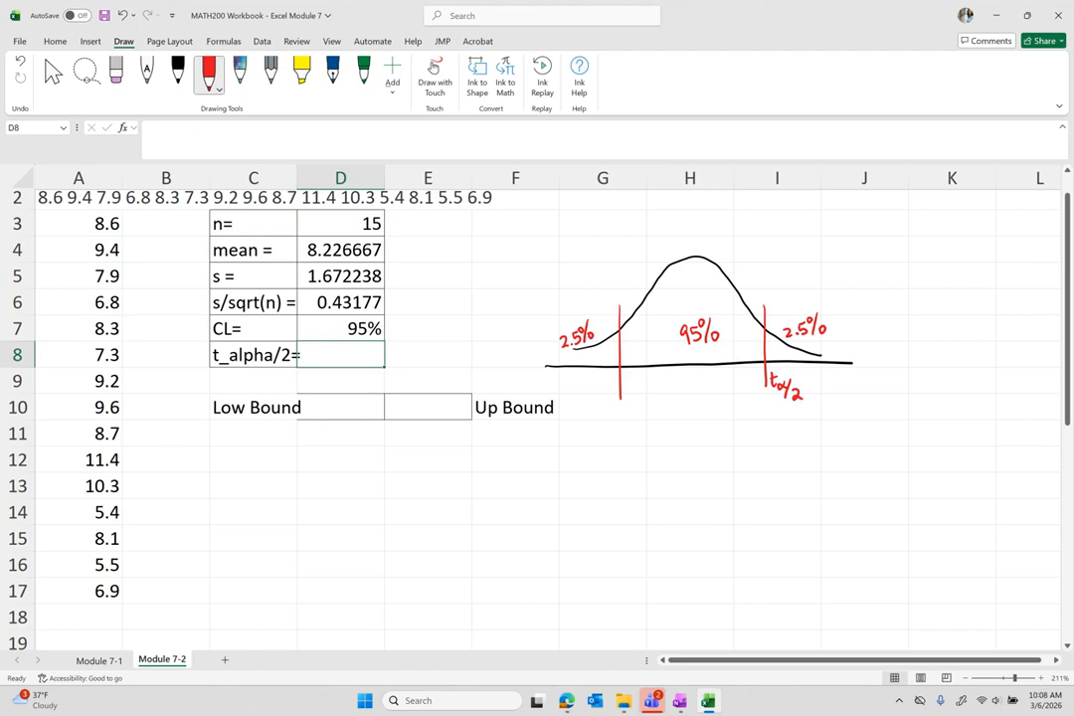
{"action": "left_click", "coordinate": [302, 72]}
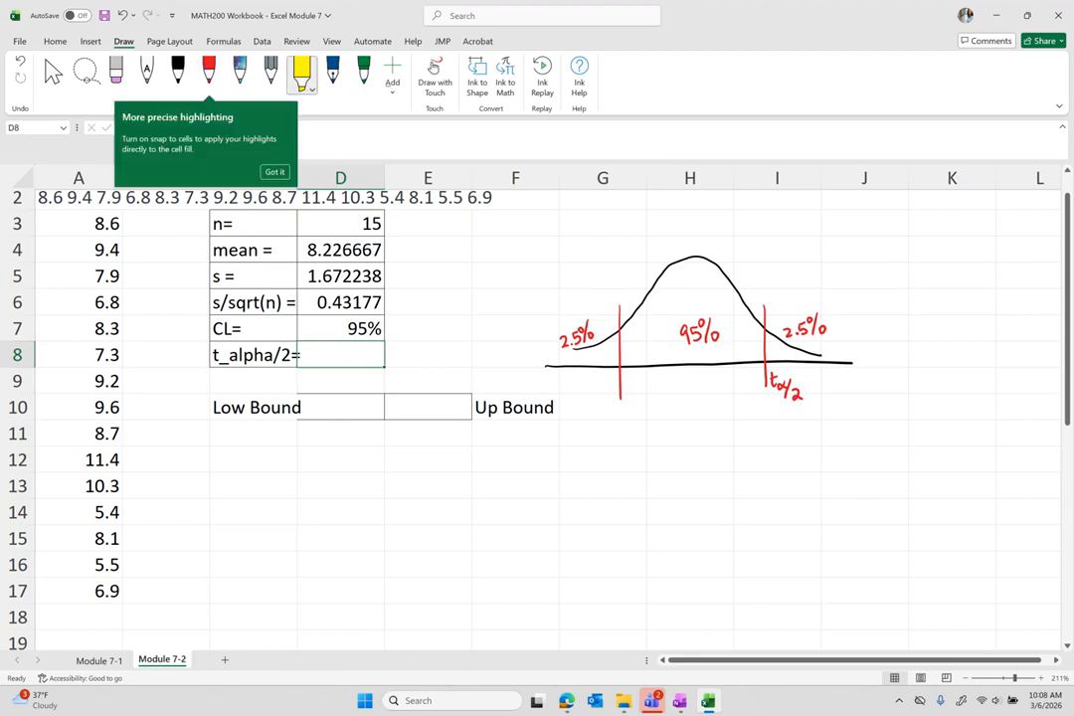
{"action": "mouse_move", "coordinate": [760, 353]}
{"action": "left_mouse_down"}
{"action": "mouse_move", "coordinate": [740, 298]}
{"action": "mouse_move", "coordinate": [701, 263]}
{"action": "mouse_move", "coordinate": [656, 288]}
{"action": "mouse_move", "coordinate": [627, 353]}
{"action": "mouse_move", "coordinate": [701, 333]}
{"action": "mouse_move", "coordinate": [735, 353]}
{"action": "mouse_move", "coordinate": [730, 362]}
{"action": "mouse_move", "coordinate": [563, 348]}
{"action": "left_mouse_up"}
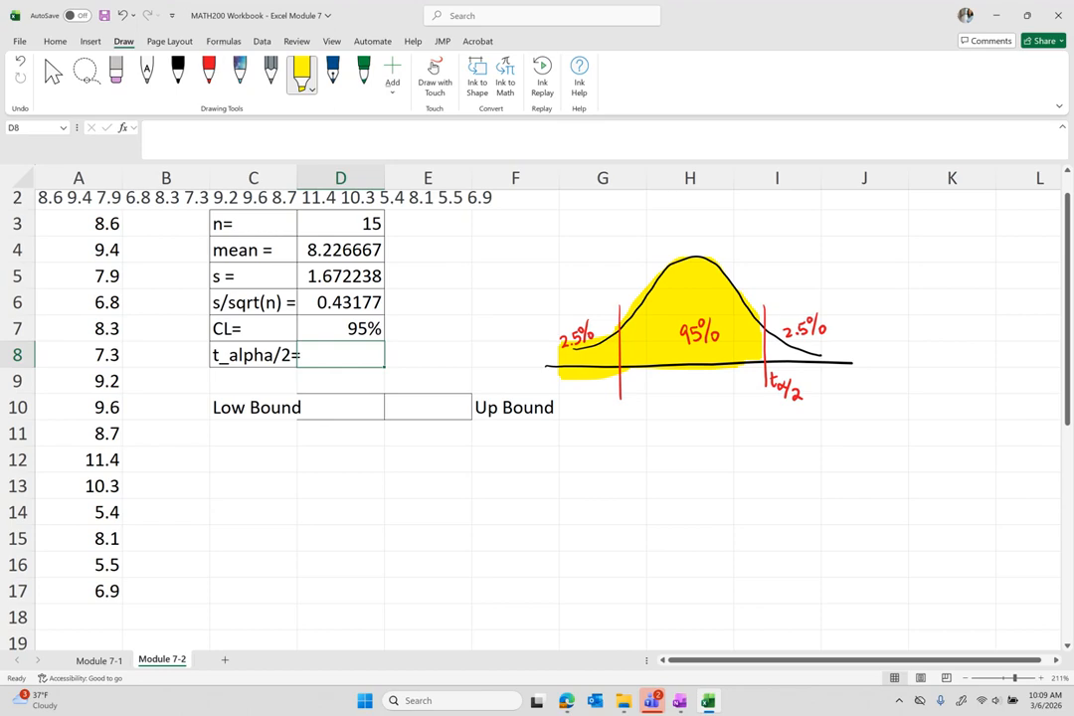
Draw a black arrow from the middle area toward the left tail.
{"action": "left_click", "coordinate": [209, 71]}
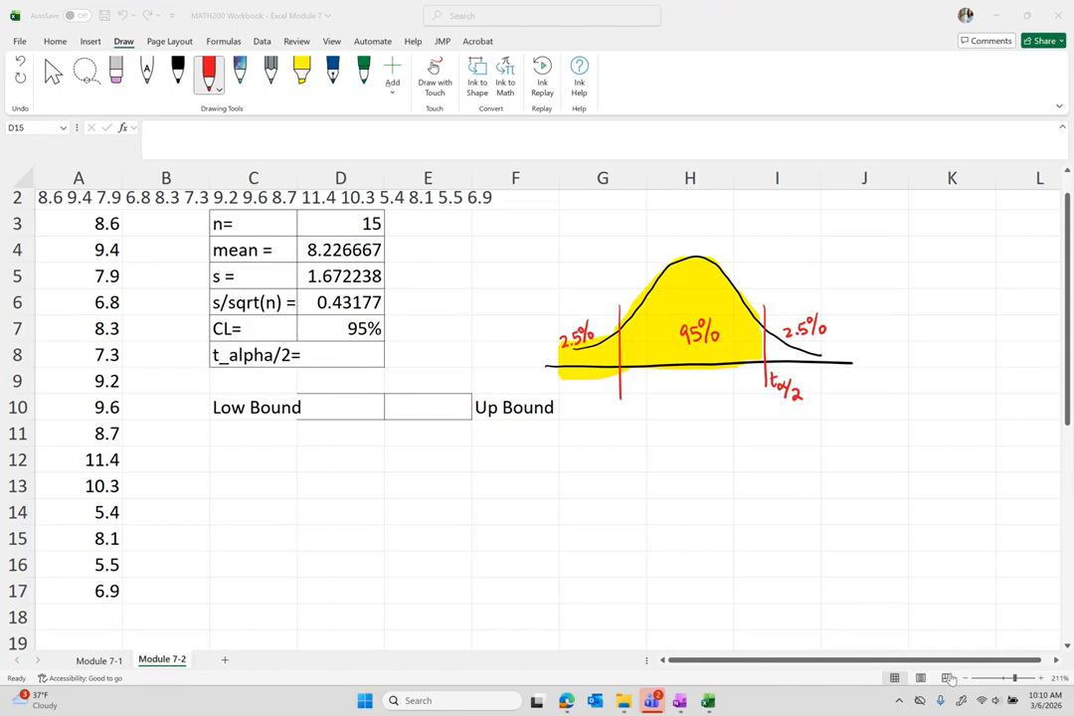
{"action": "left_click", "coordinate": [210, 76]}
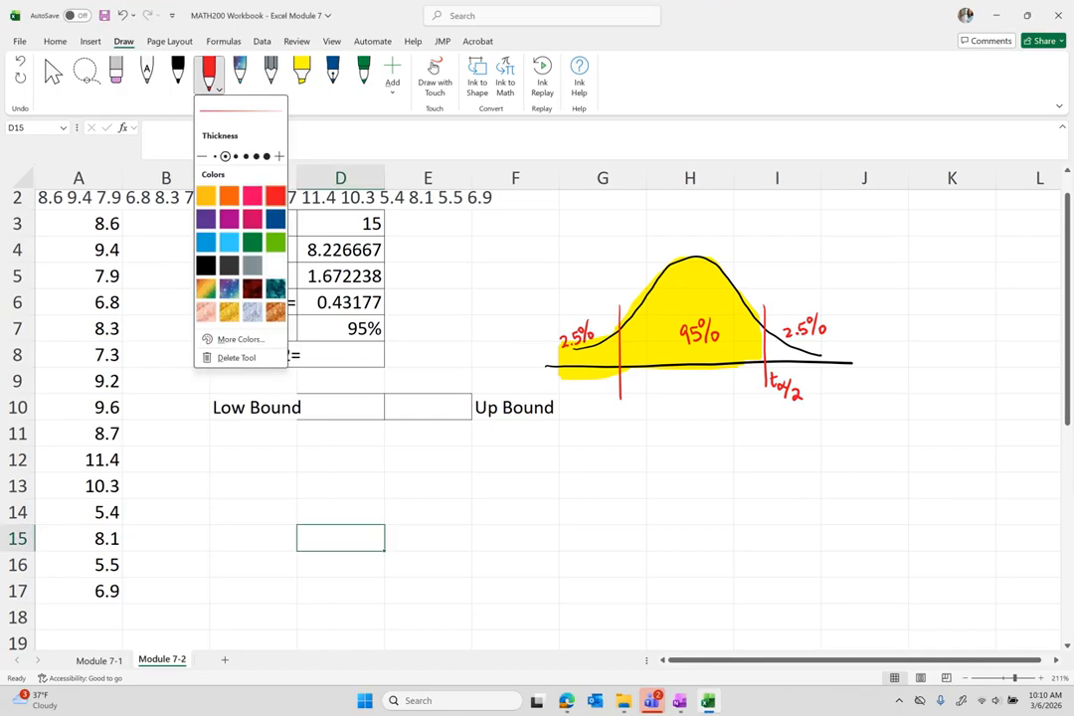
{"action": "left_click", "coordinate": [178, 70]}
{"action": "mouse_move", "coordinate": [686, 303]}
{"action": "left_mouse_down"}
{"action": "mouse_move", "coordinate": [669, 243]}
{"action": "mouse_move", "coordinate": [595, 253]}
{"action": "mouse_move", "coordinate": [593, 300]}
{"action": "left_mouse_up"}
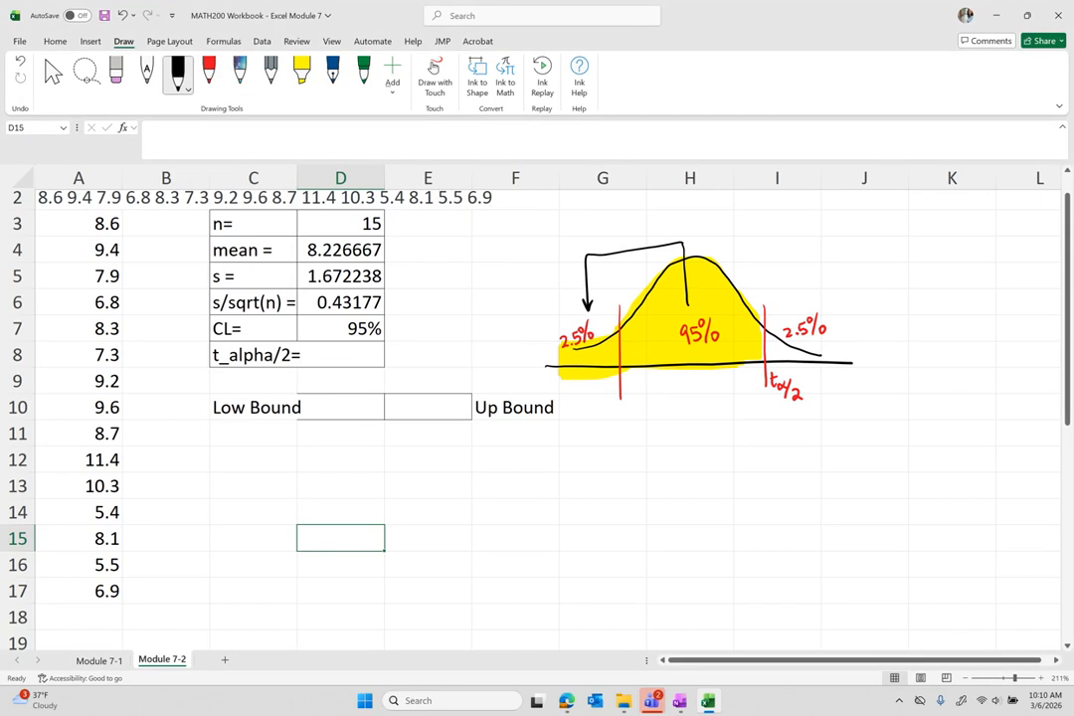
{"action": "left_click_drag", "start_coordinate": [679, 294], "coordinate": [693, 294]}
Write CL on the middle area and ½(1-CL) under the left tail, then select D8.
{"action": "left_click_drag", "start_coordinate": [649, 316], "coordinate": [657, 324]}
{"action": "mouse_move", "coordinate": [579, 362]}
{"action": "left_mouse_down"}
{"action": "mouse_move", "coordinate": [584, 395]}
{"action": "mouse_move", "coordinate": [595, 394]}
{"action": "left_mouse_up"}
{"action": "mouse_move", "coordinate": [598, 364]}
{"action": "left_mouse_down"}
{"action": "mouse_move", "coordinate": [590, 380]}
{"action": "mouse_move", "coordinate": [593, 369]}
{"action": "left_mouse_up"}
{"action": "left_click_drag", "start_coordinate": [594, 362], "coordinate": [611, 355]}
{"action": "left_click_drag", "start_coordinate": [611, 343], "coordinate": [614, 358]}
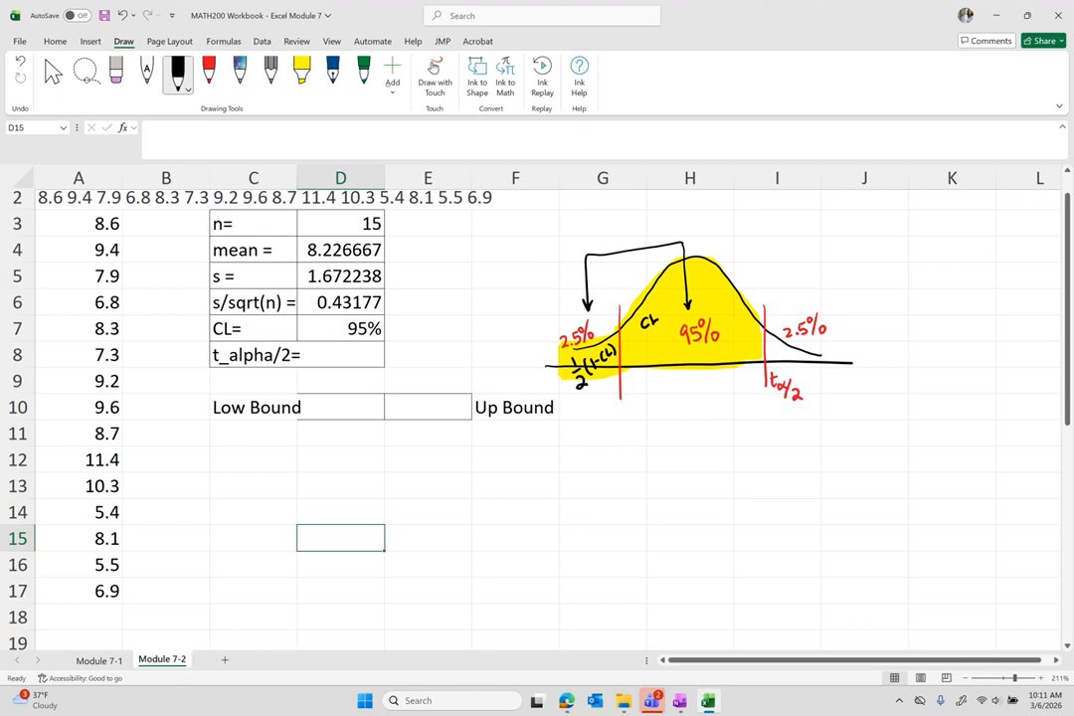
{"action": "left_click", "coordinate": [360, 355]}
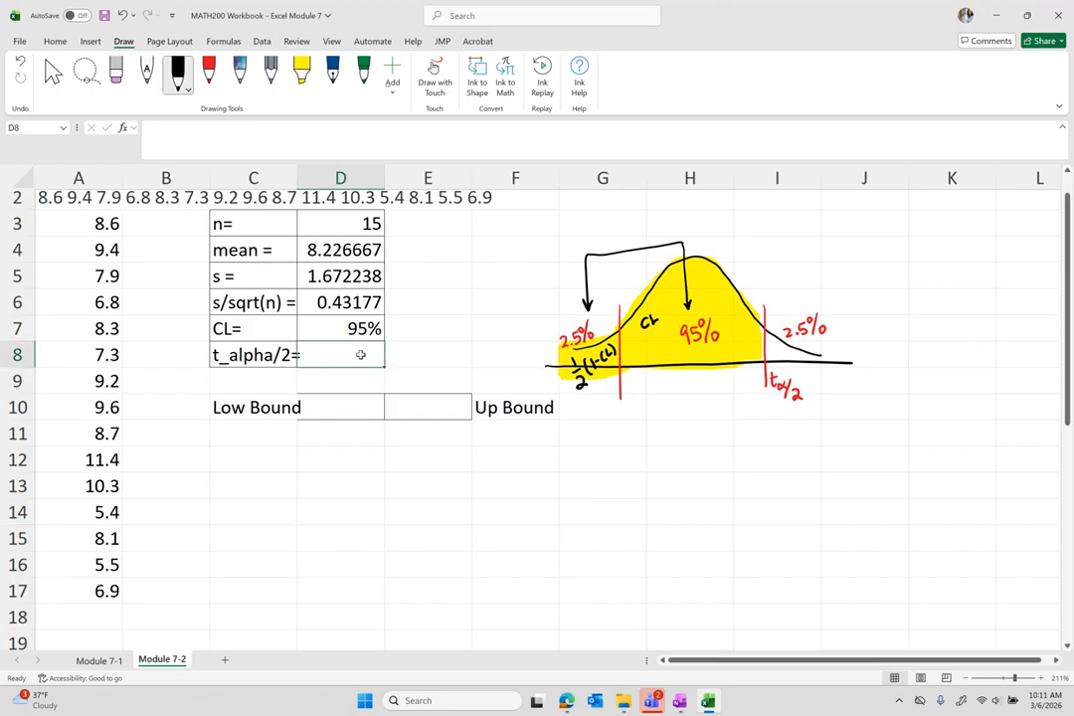
Enter =T.INV(D7+(1-D7)/2,D3-1) in D8, giving t_alpha/2 = 2.144787.
{"action": "type", "text": "=t"}
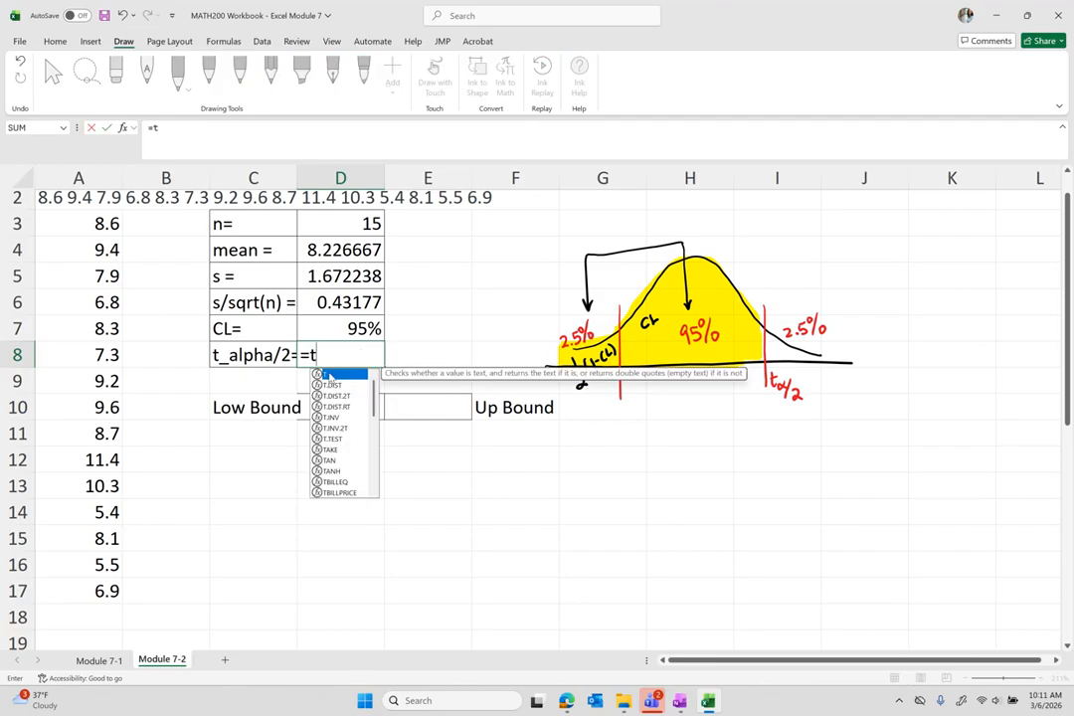
{"action": "double_click", "coordinate": [332, 417]}
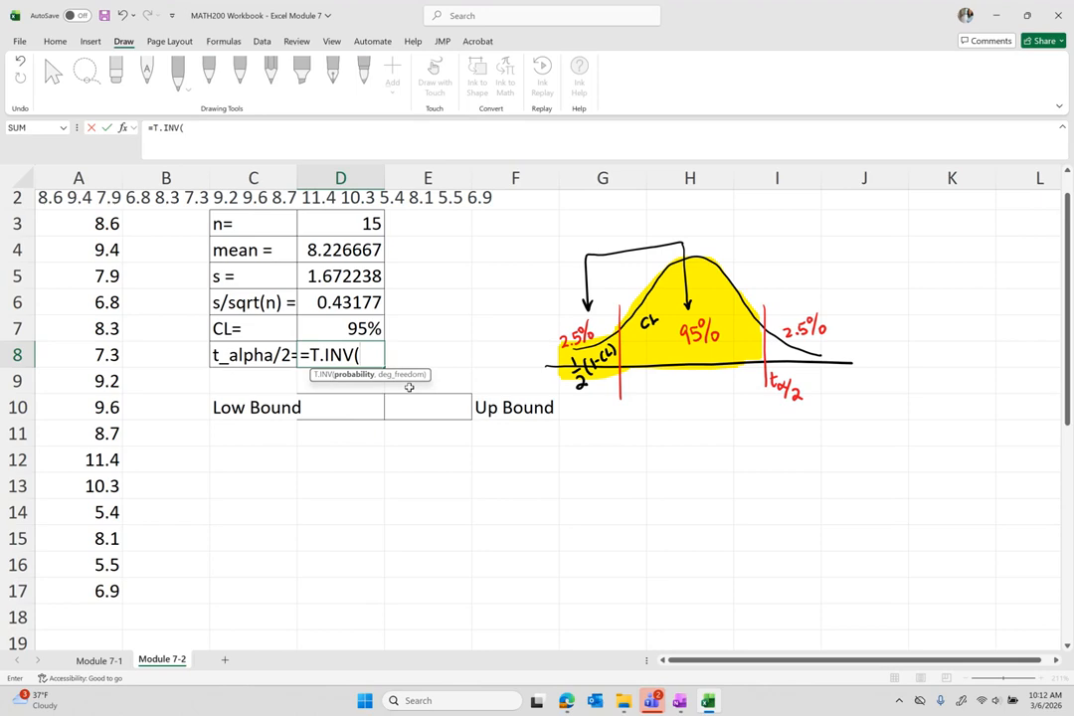
{"action": "left_click", "coordinate": [349, 328]}
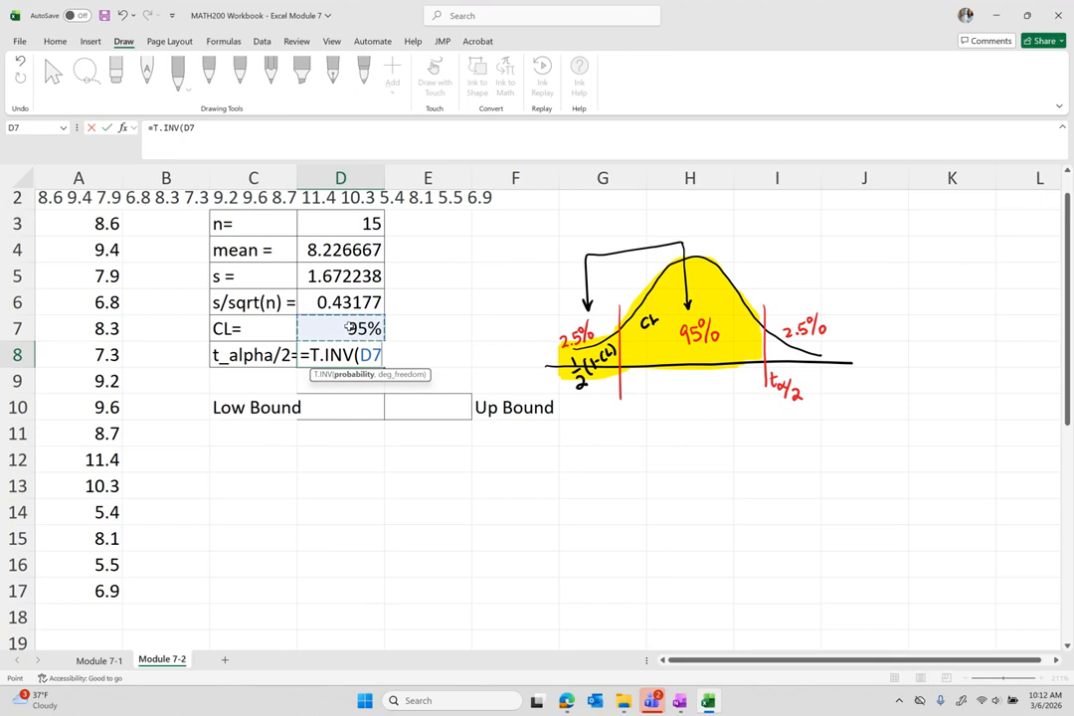
{"action": "type", "text": "+"}
{"action": "type", "text": "(1-"}
{"action": "left_click", "coordinate": [353, 333]}
{"action": "type", "text": ")"}
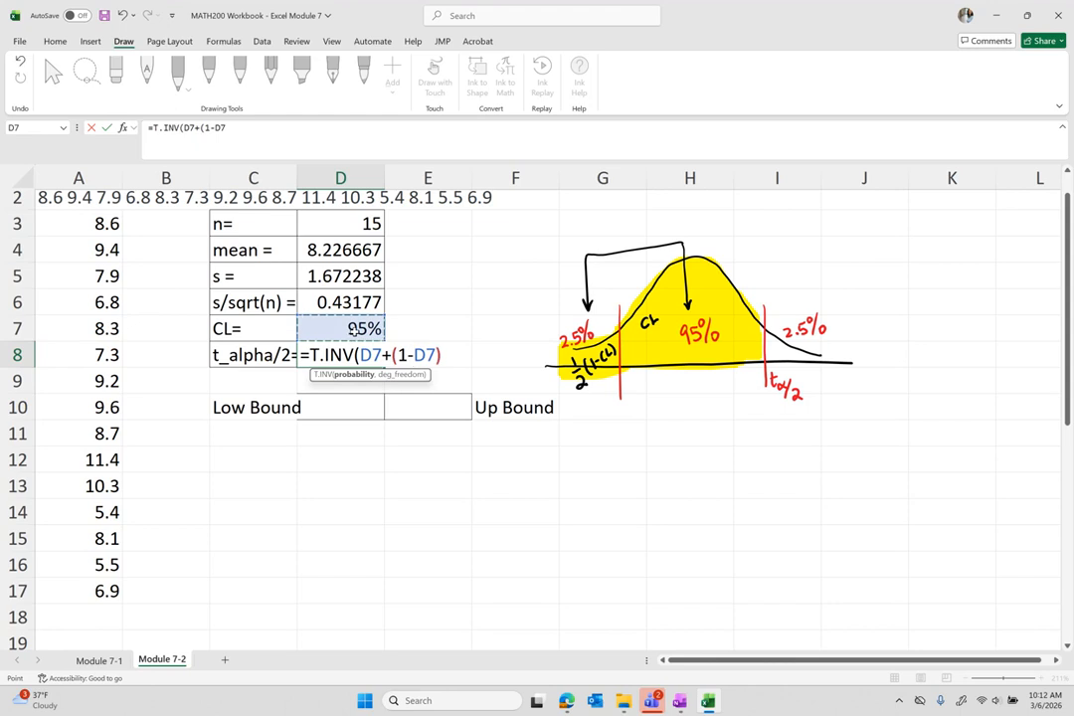
{"action": "type", "text": "/2,"}
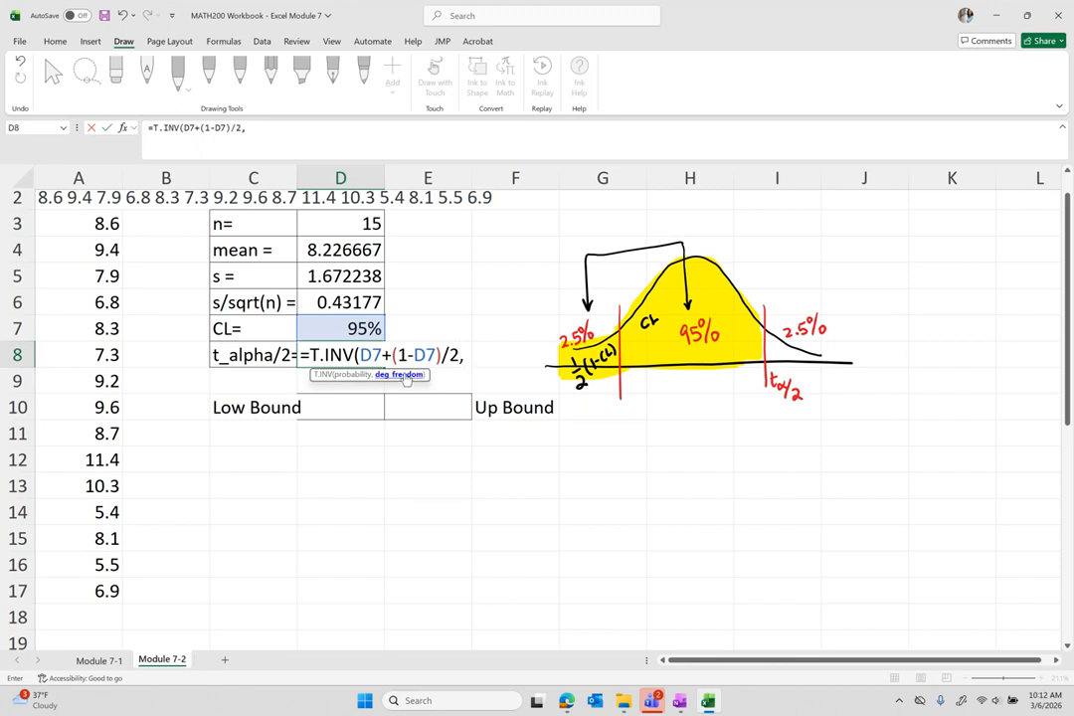
{"action": "left_click", "coordinate": [353, 223]}
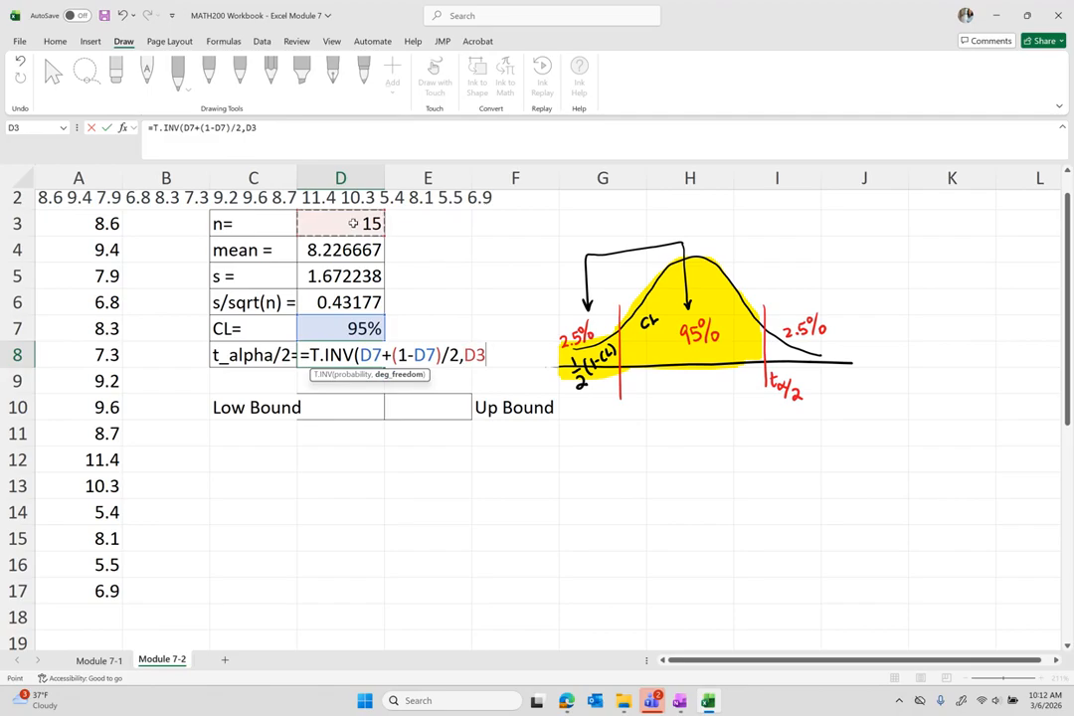
{"action": "type", "text": "-1)"}
{"action": "key", "text": "Return"}
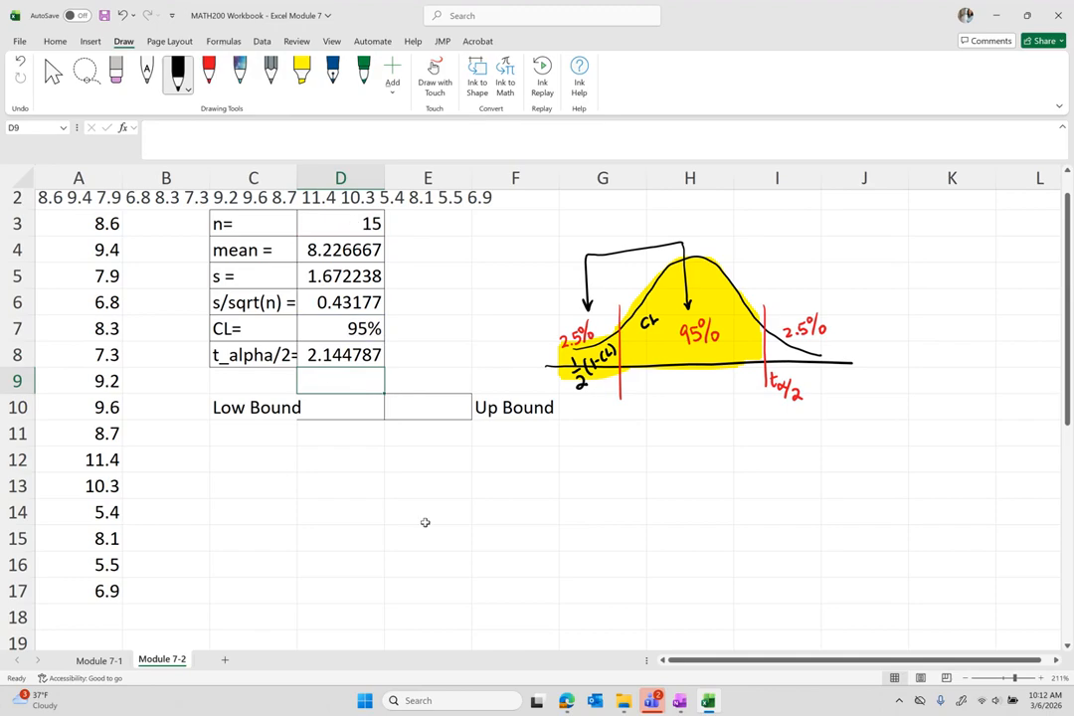
Annotate the sketch with tα/2 = 2.14.
{"action": "left_click_drag", "start_coordinate": [804, 378], "coordinate": [813, 378]}
{"action": "left_click_drag", "start_coordinate": [804, 385], "coordinate": [847, 384]}
{"action": "left_click_drag", "start_coordinate": [844, 376], "coordinate": [844, 389]}
Label C9 EBM and enter =D8*D6 in D9, giving 0.926055.
{"action": "left_click", "coordinate": [235, 379]}
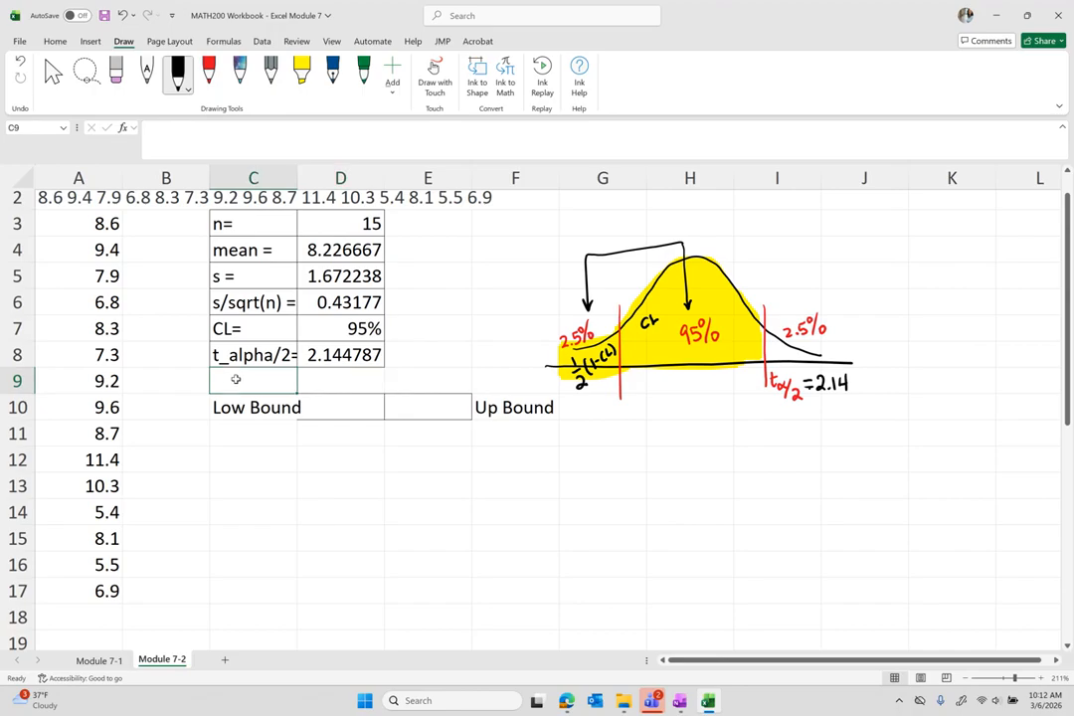
{"action": "type", "text": "EBM"}
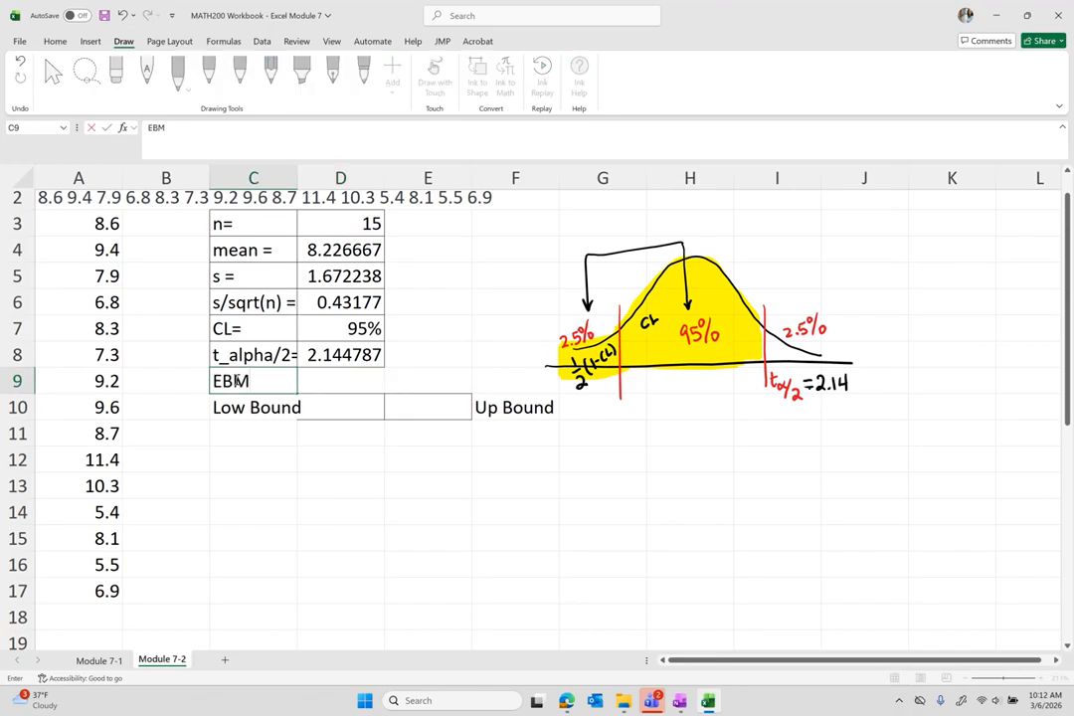
{"action": "key", "text": "Tab"}
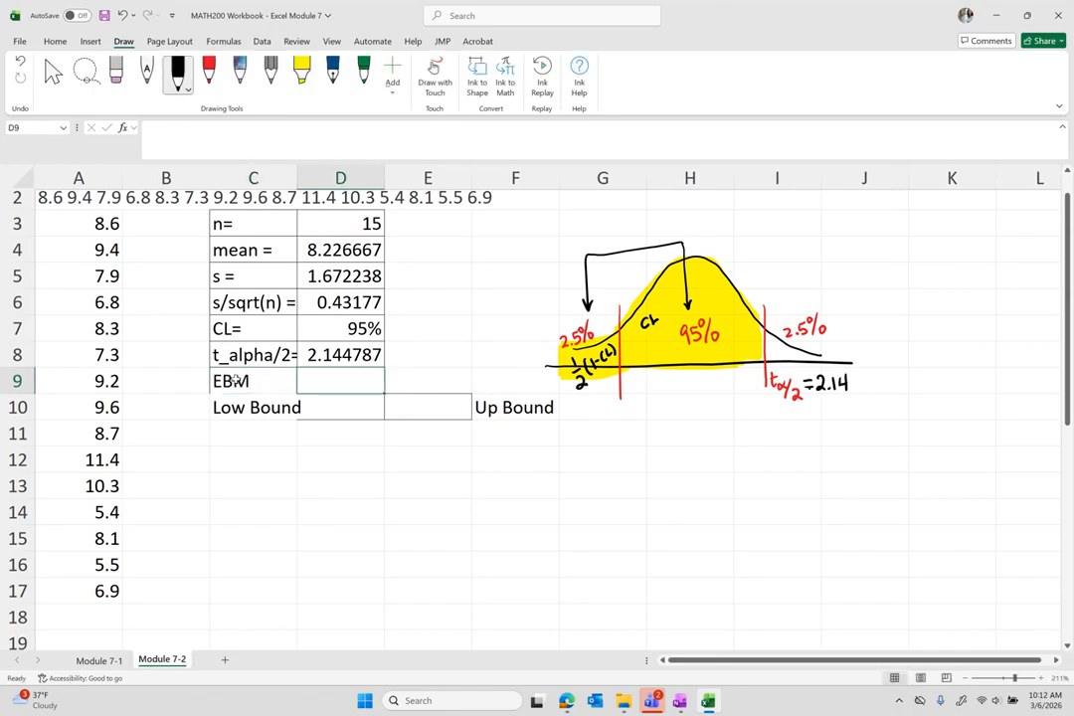
{"action": "type", "text": "="}
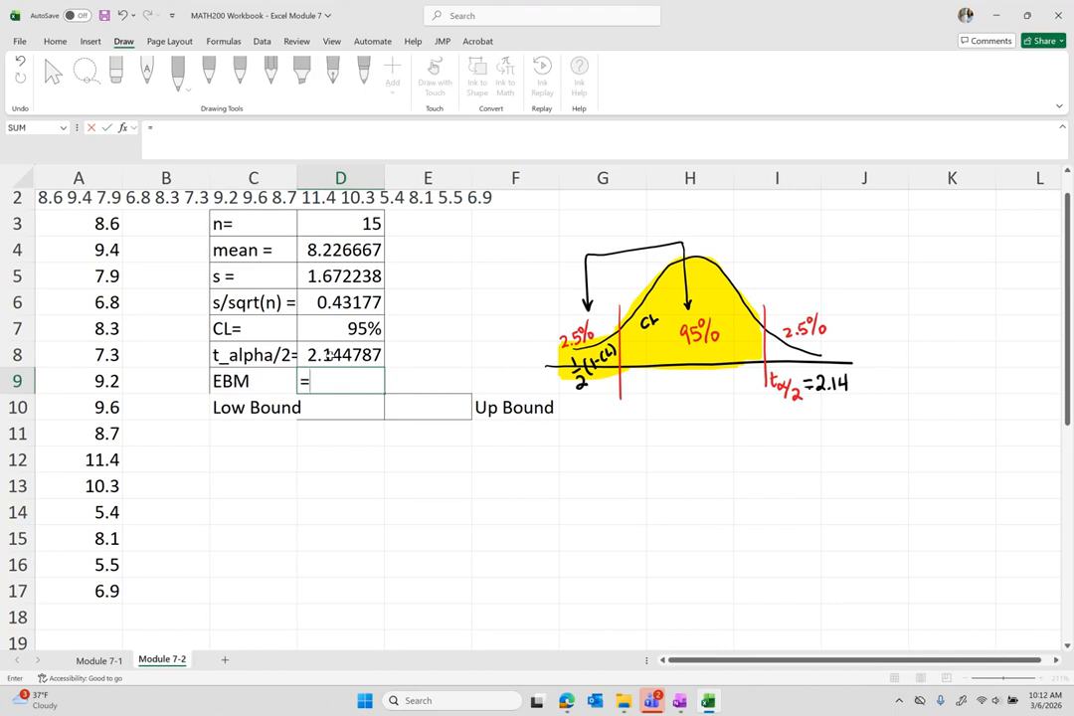
{"action": "left_click", "coordinate": [328, 354]}
{"action": "type", "text": "*"}
{"action": "left_click", "coordinate": [335, 302]}
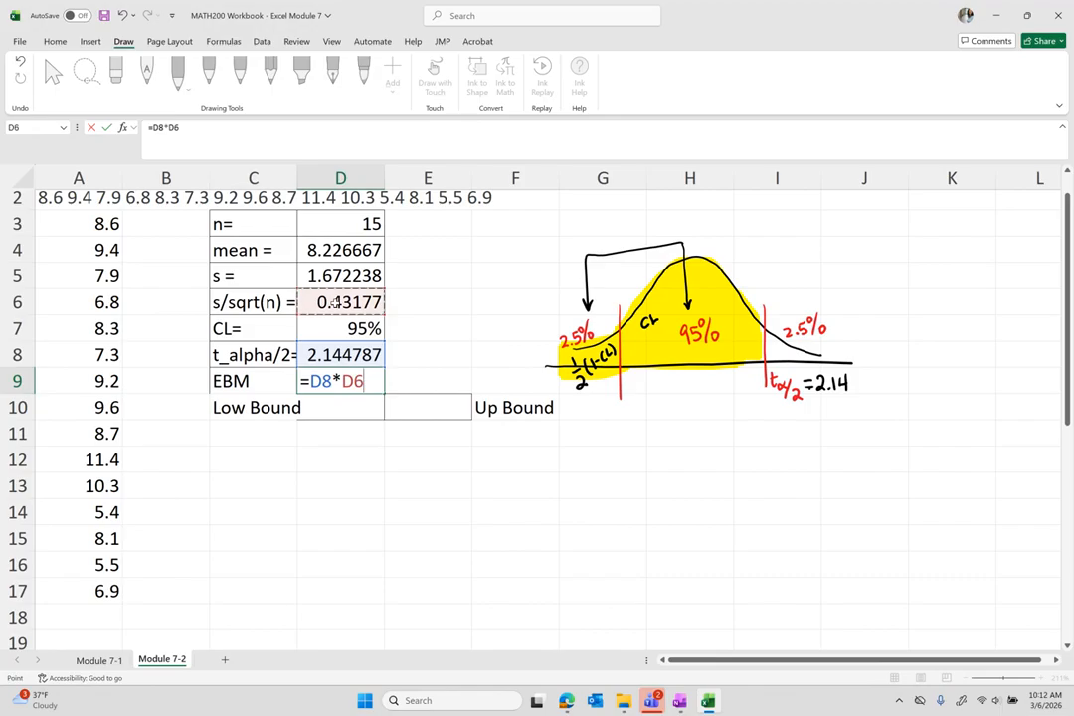
{"action": "key", "text": "Return"}
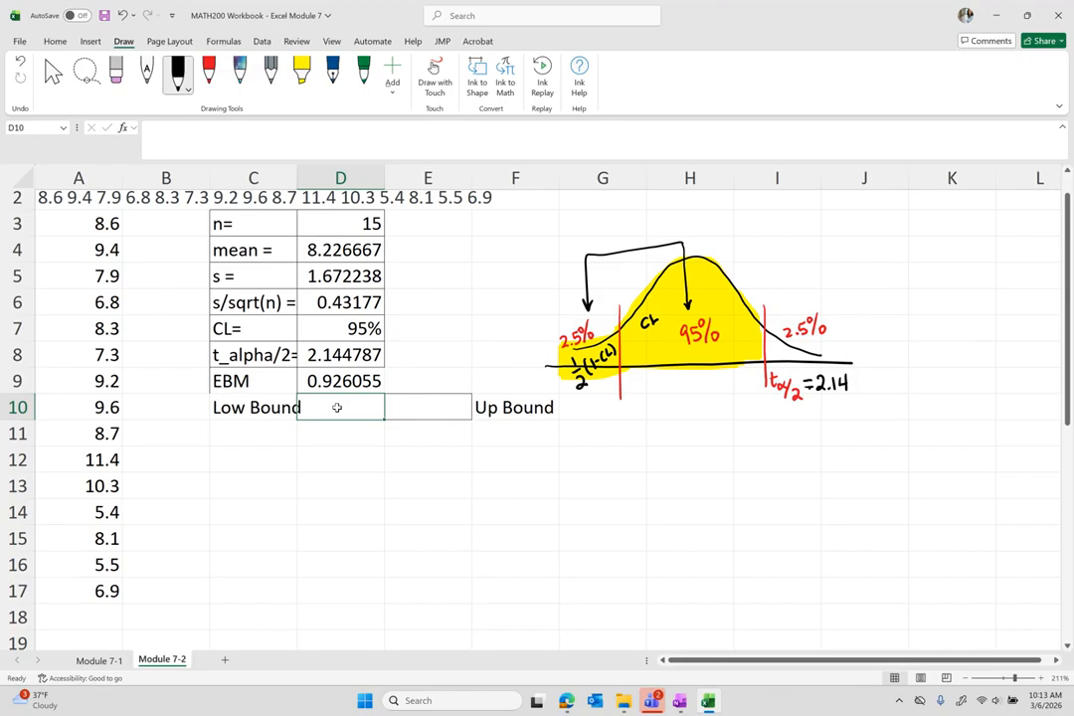
Compute the lower bound =D4-D9 in D10, giving 7.300612.
{"action": "type", "text": "="}
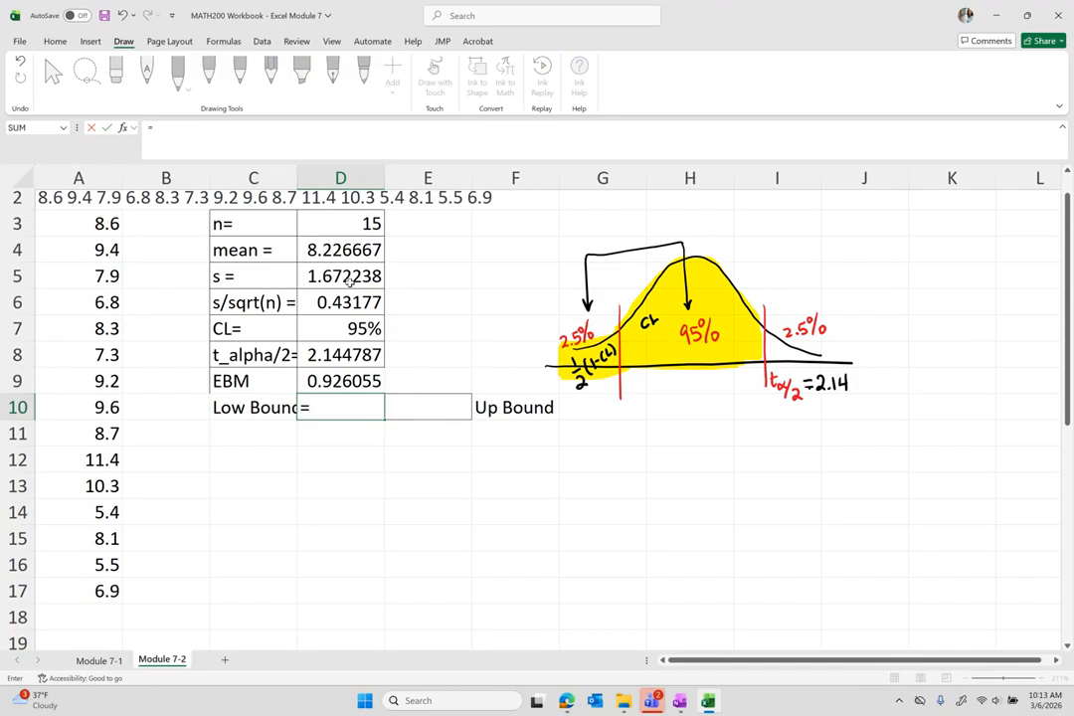
{"action": "left_click", "coordinate": [354, 251]}
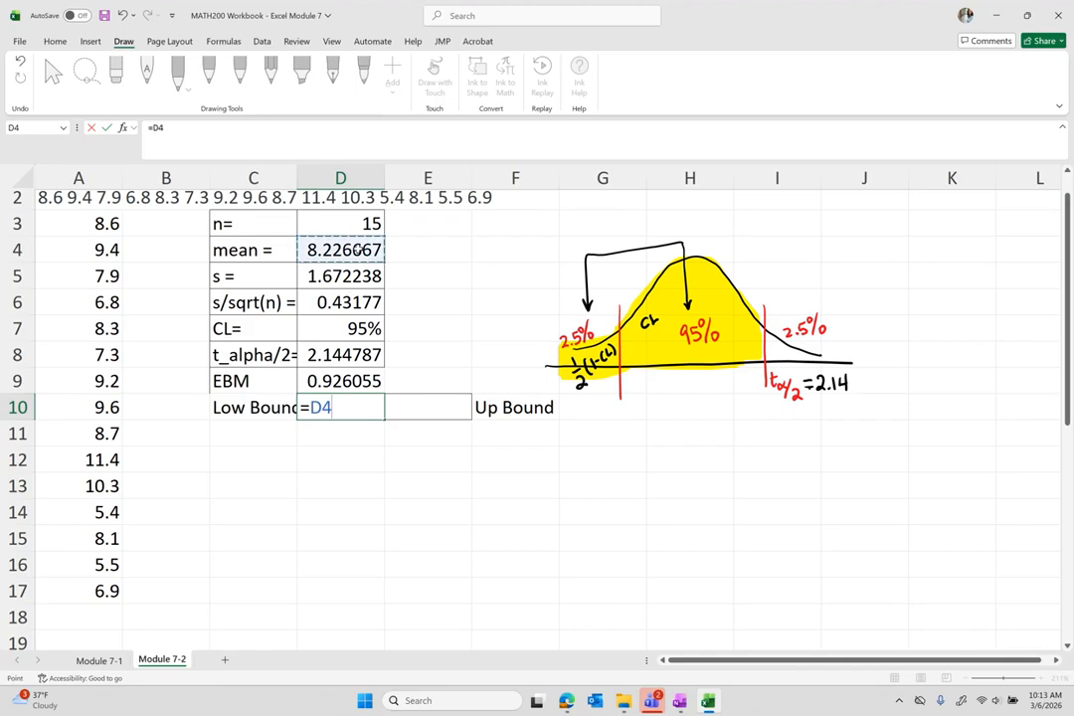
{"action": "type", "text": "-"}
{"action": "left_click", "coordinate": [339, 381]}
{"action": "key", "text": "Return"}
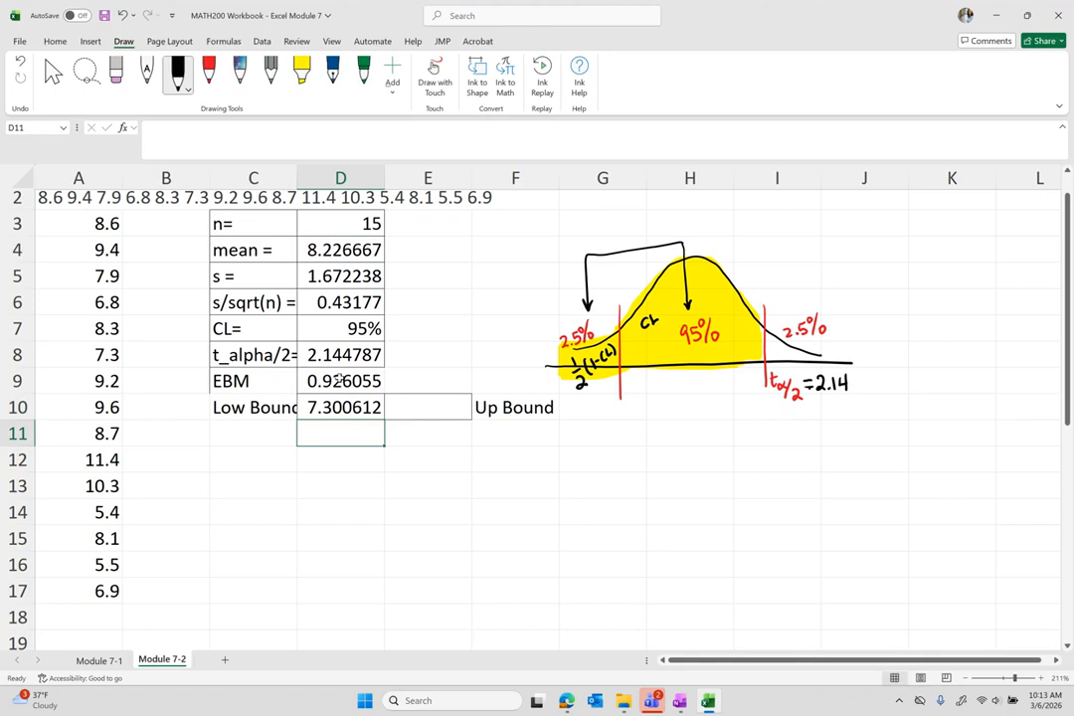
Compute the upper bound =D4+D9 in E10, giving 9.152721, and bring OneNote forward.
{"action": "key", "text": "Right"}
{"action": "type", "text": "="}
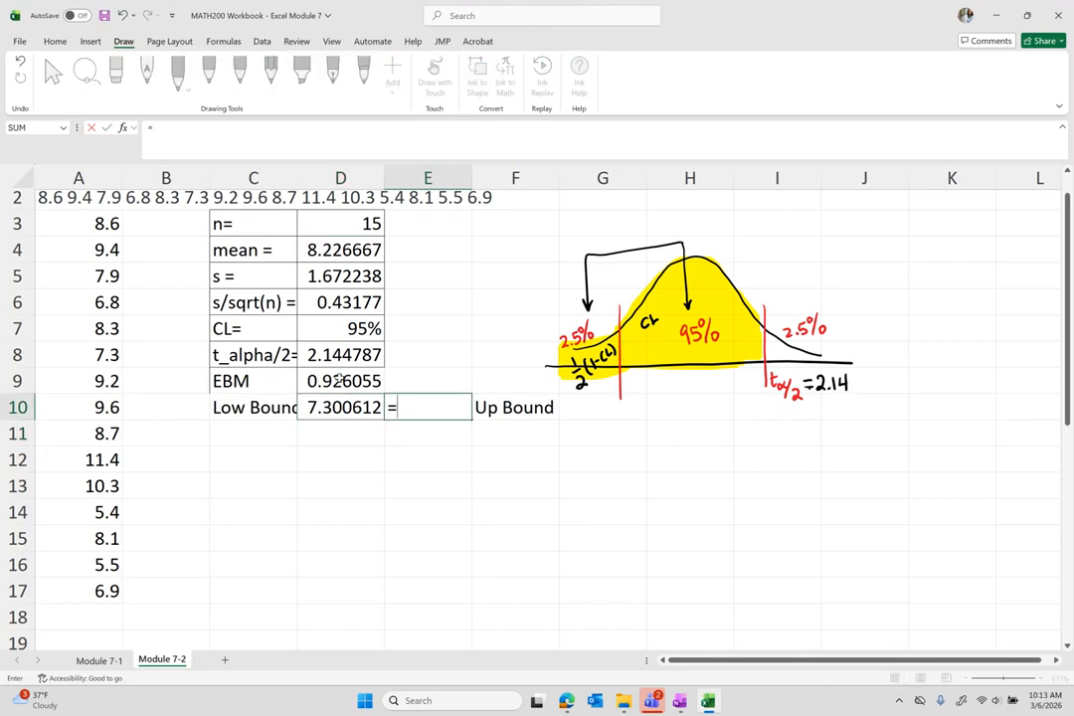
{"action": "left_click", "coordinate": [340, 250]}
{"action": "type", "text": "+"}
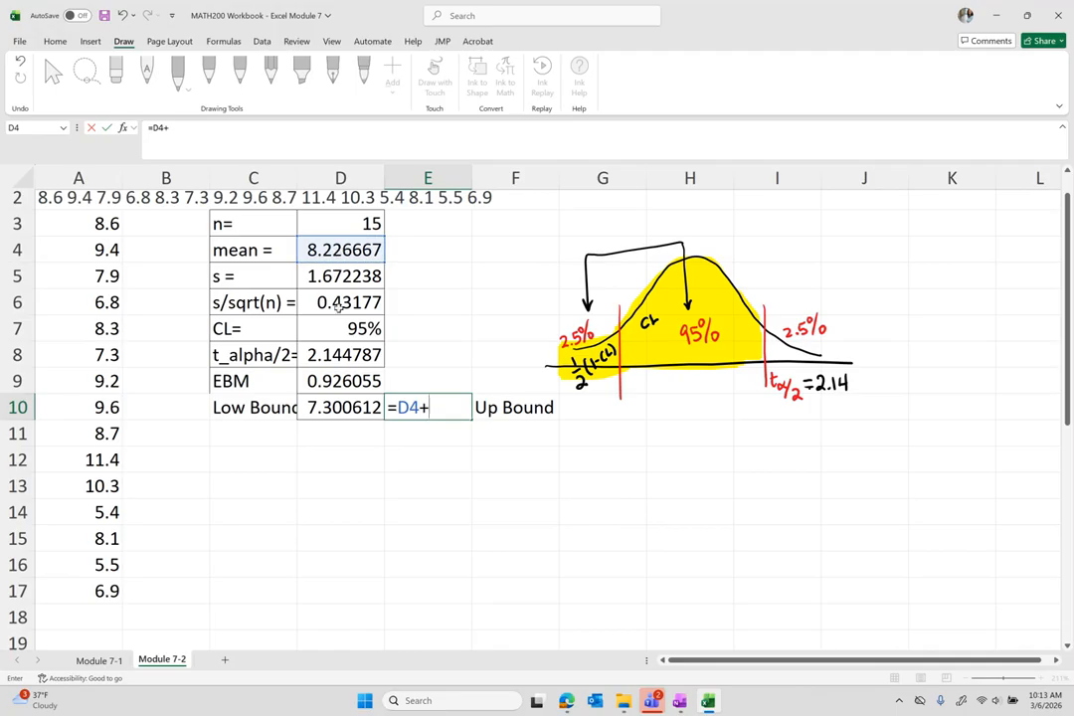
{"action": "left_click", "coordinate": [343, 379]}
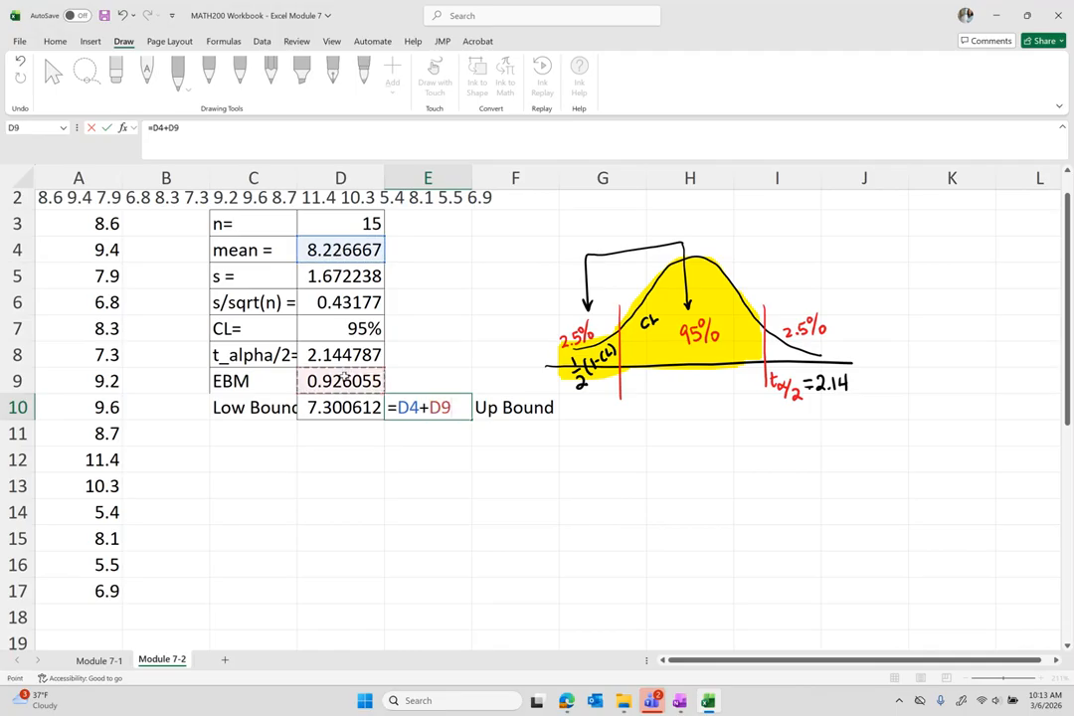
{"action": "key", "text": "Return"}
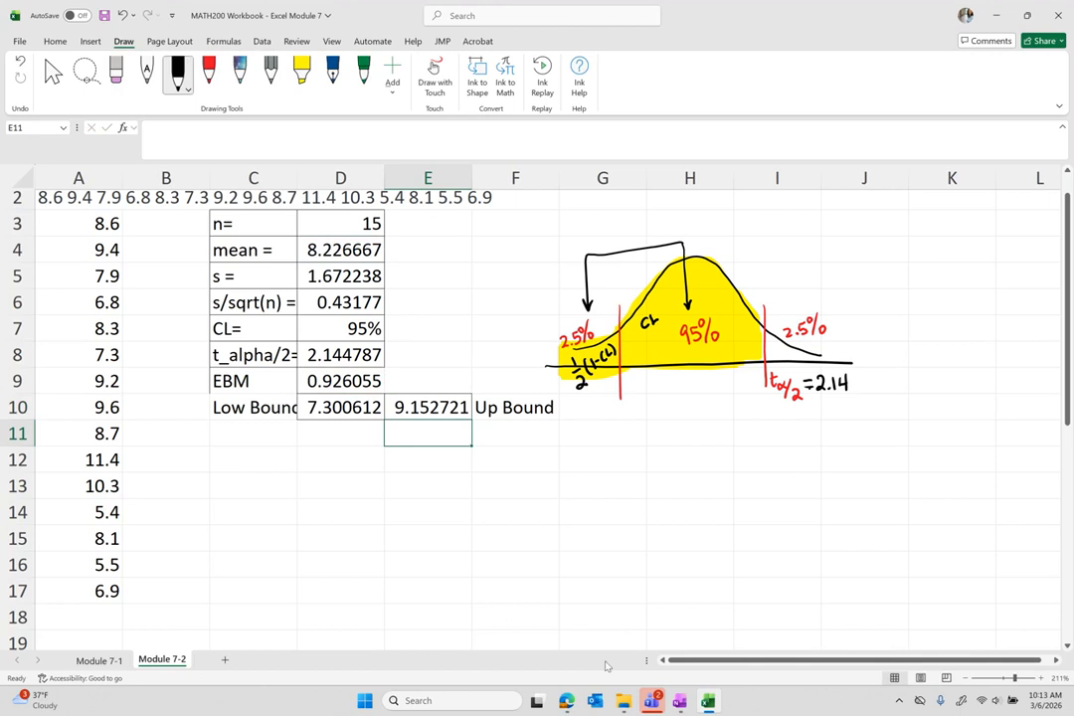
{"action": "left_click", "coordinate": [679, 701]}
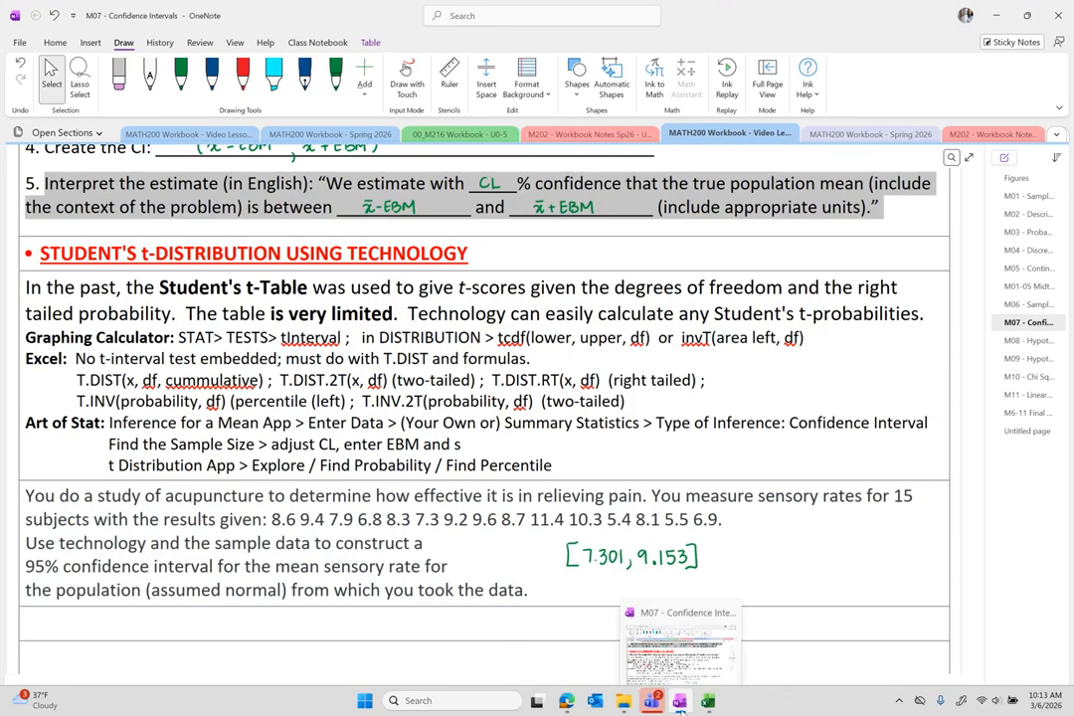
Return to the Excel workbook after checking OneNote's interval [7.301, 9.153].
{"action": "left_click", "coordinate": [681, 702]}
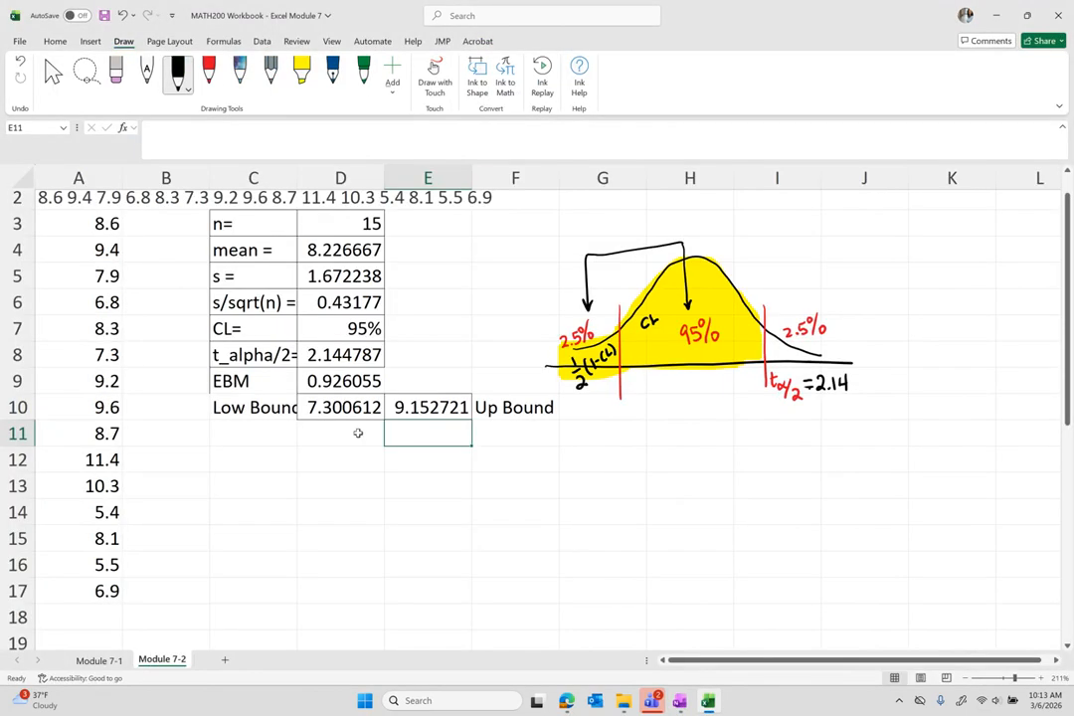
Reduce D10 and E10 to three decimals with Decrease Decimal, showing 7.301 and 9.153.
{"action": "left_click", "coordinate": [325, 412]}
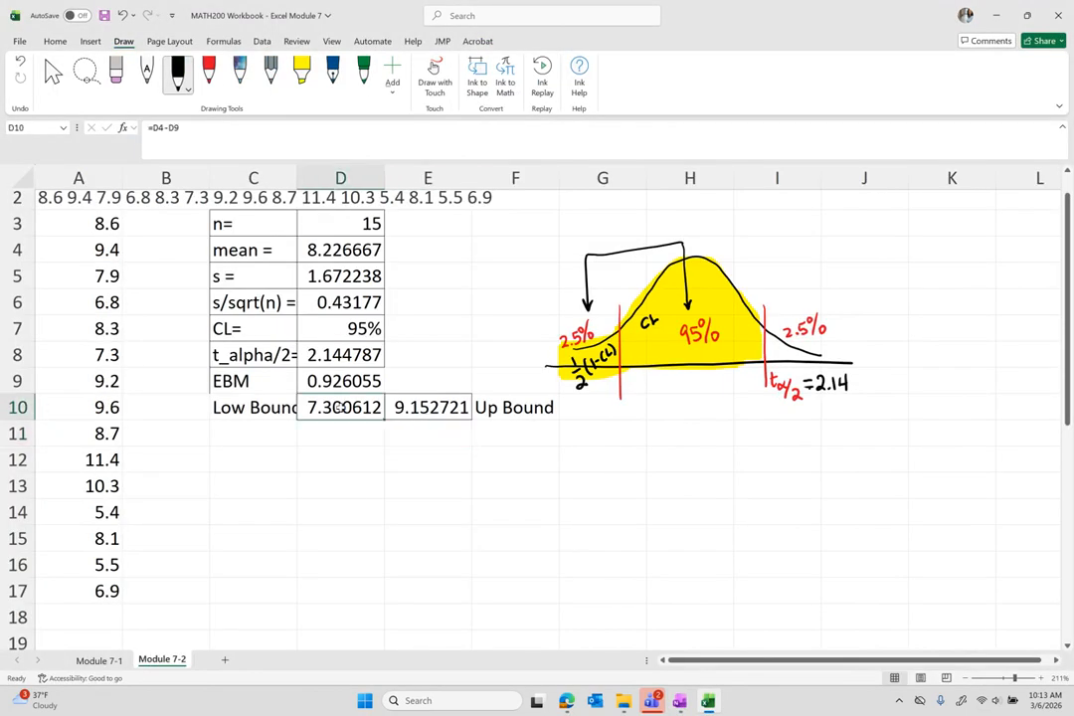
{"action": "scroll", "coordinate": [298, 274], "scroll_direction": "up", "scroll_amount": 1}
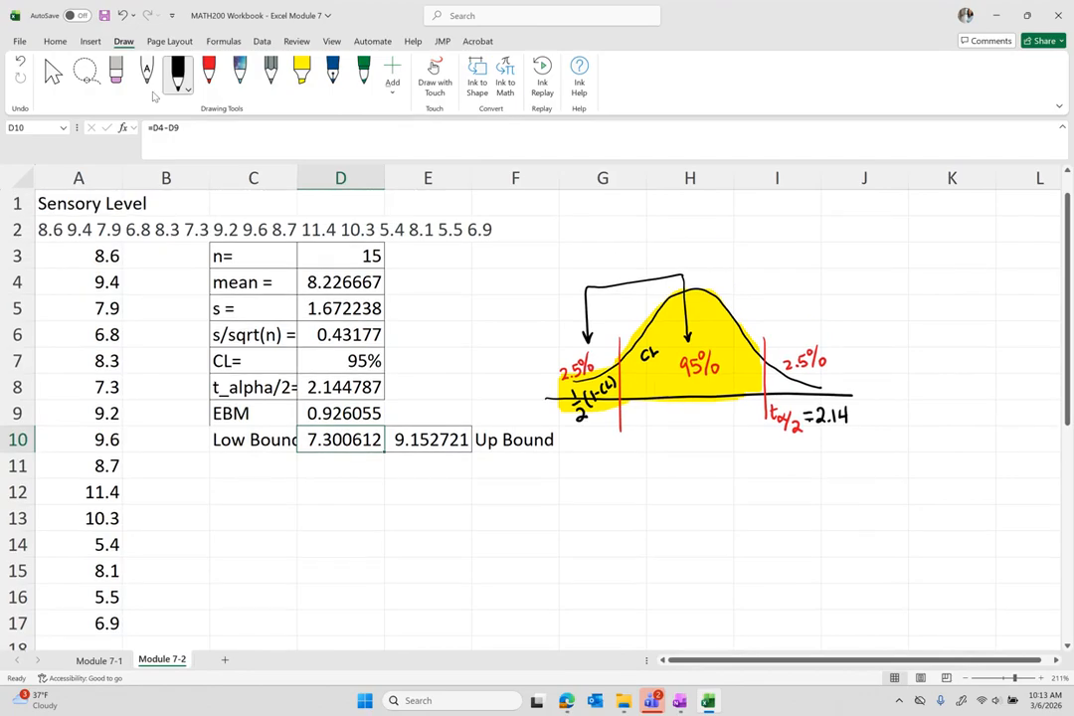
{"action": "left_click", "coordinate": [55, 42]}
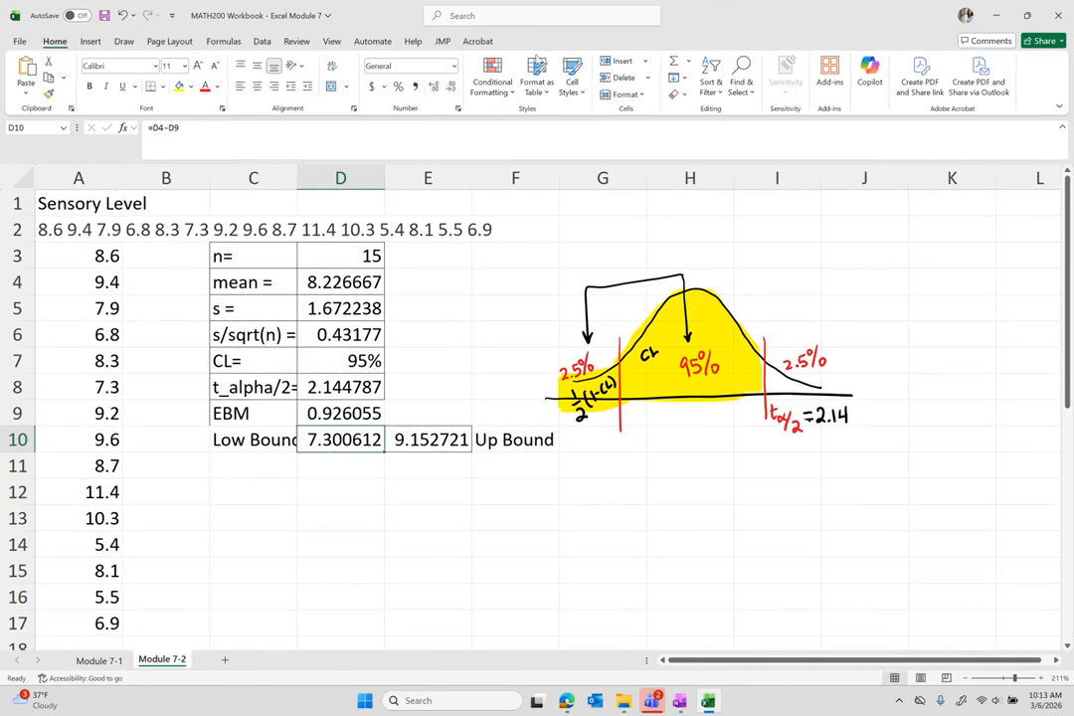
{"action": "left_click", "coordinate": [451, 89]}
{"action": "left_click", "coordinate": [450, 89]}
{"action": "left_click", "coordinate": [450, 88]}
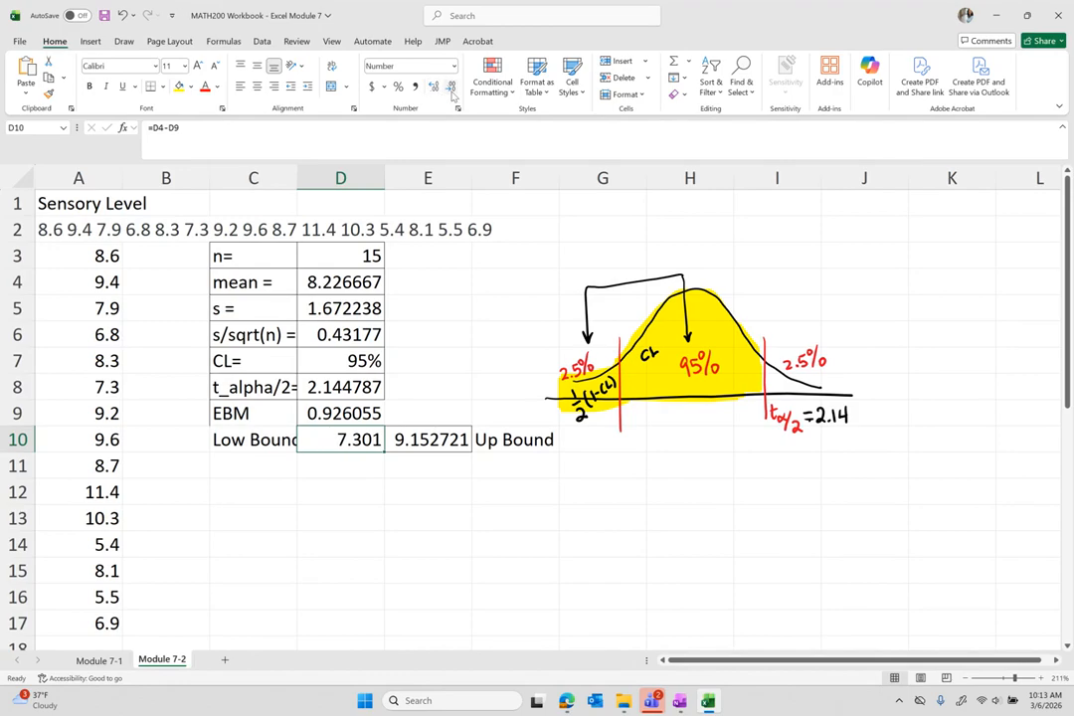
{"action": "left_click", "coordinate": [412, 438]}
{"action": "left_click", "coordinate": [450, 89]}
{"action": "left_click", "coordinate": [451, 88]}
{"action": "left_click", "coordinate": [451, 88]}
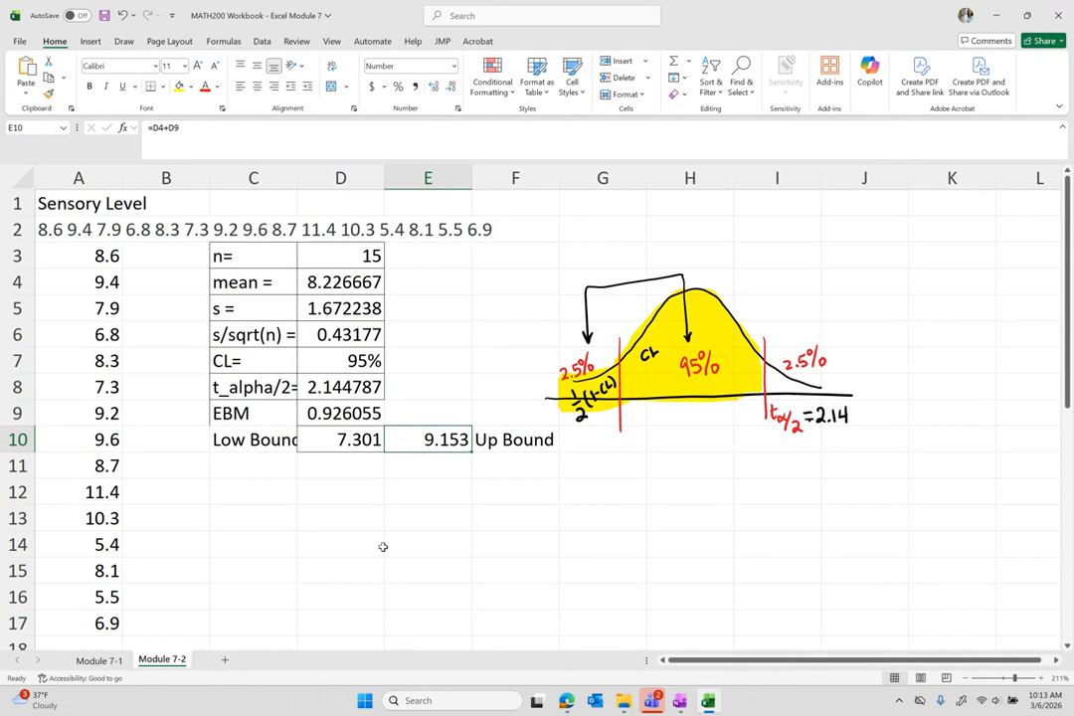
{"action": "scroll", "coordinate": [383, 546], "scroll_direction": "down", "scroll_amount": 4}
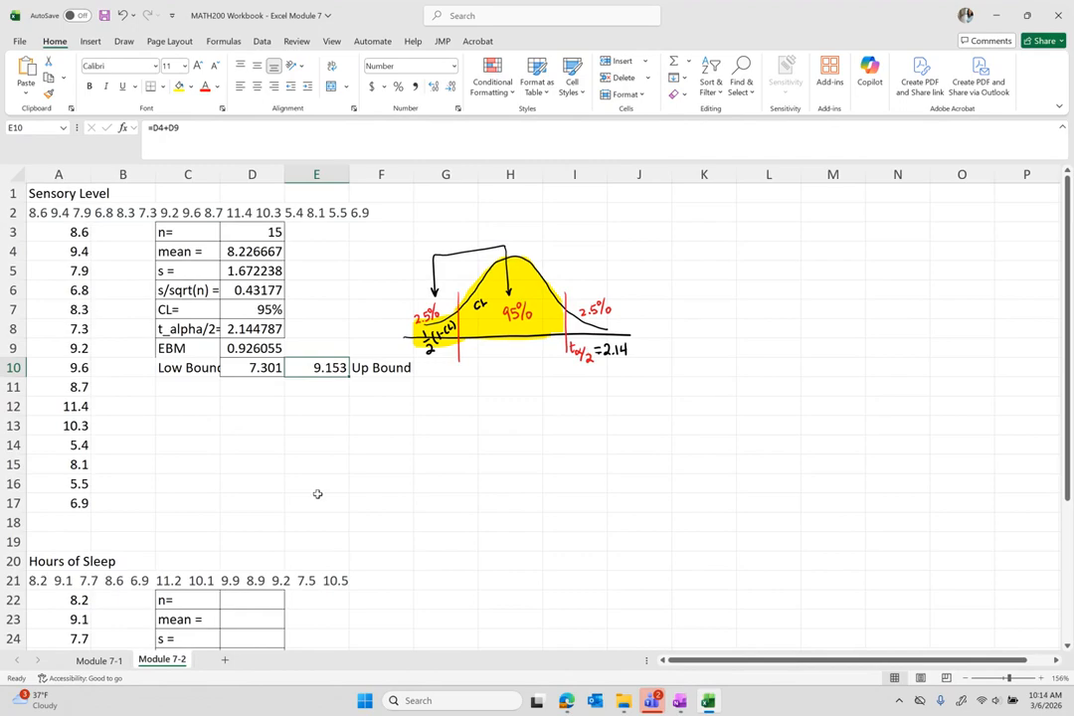
{"action": "key", "text": "alt+Tab"}
Handwrite 'fill this out' under the step-by-step Excel heading.
{"action": "scroll", "coordinate": [547, 474], "scroll_direction": "down", "scroll_amount": 6}
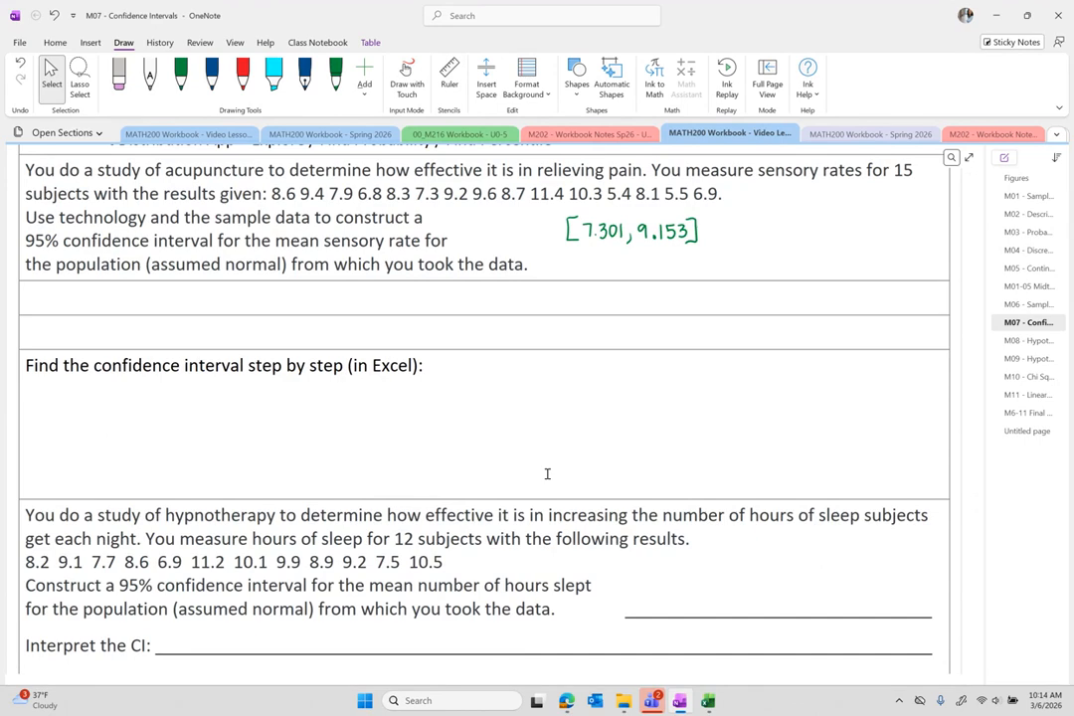
{"action": "left_click_drag", "start_coordinate": [148, 394], "coordinate": [143, 414]}
{"action": "left_click_drag", "start_coordinate": [138, 403], "coordinate": [154, 407]}
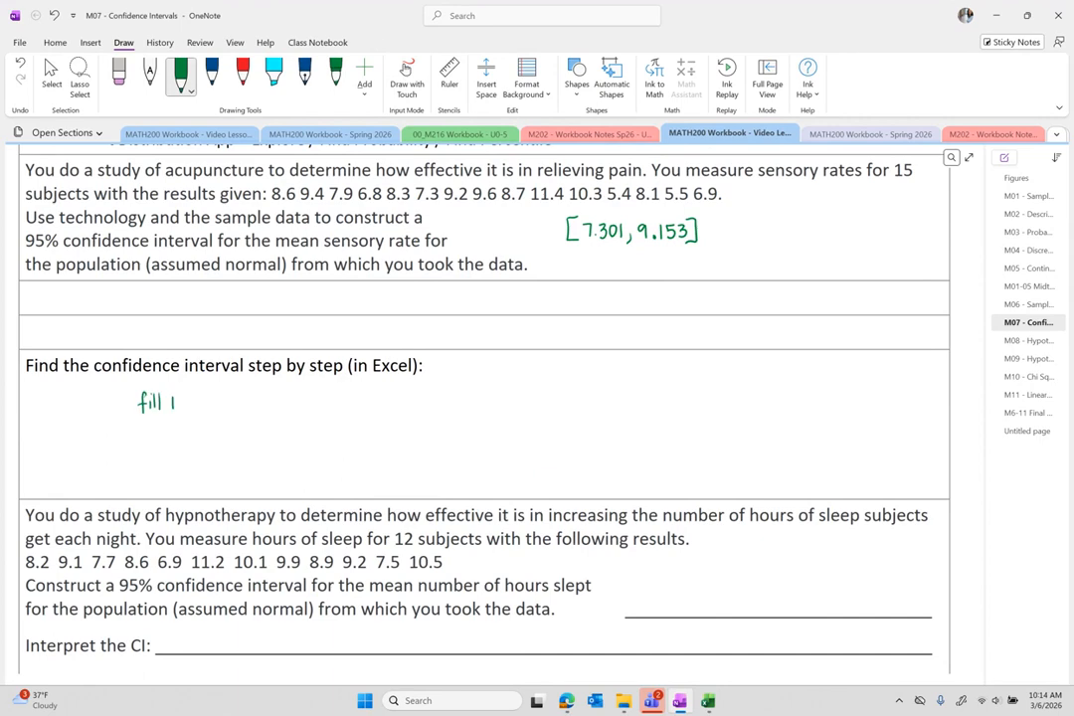
{"action": "left_click_drag", "start_coordinate": [218, 396], "coordinate": [217, 408]}
{"action": "key", "text": "Escape"}
Select the hours-of-sleep data values and bring up the Art of Stat page.
{"action": "scroll", "coordinate": [489, 568], "scroll_direction": "down", "scroll_amount": 3}
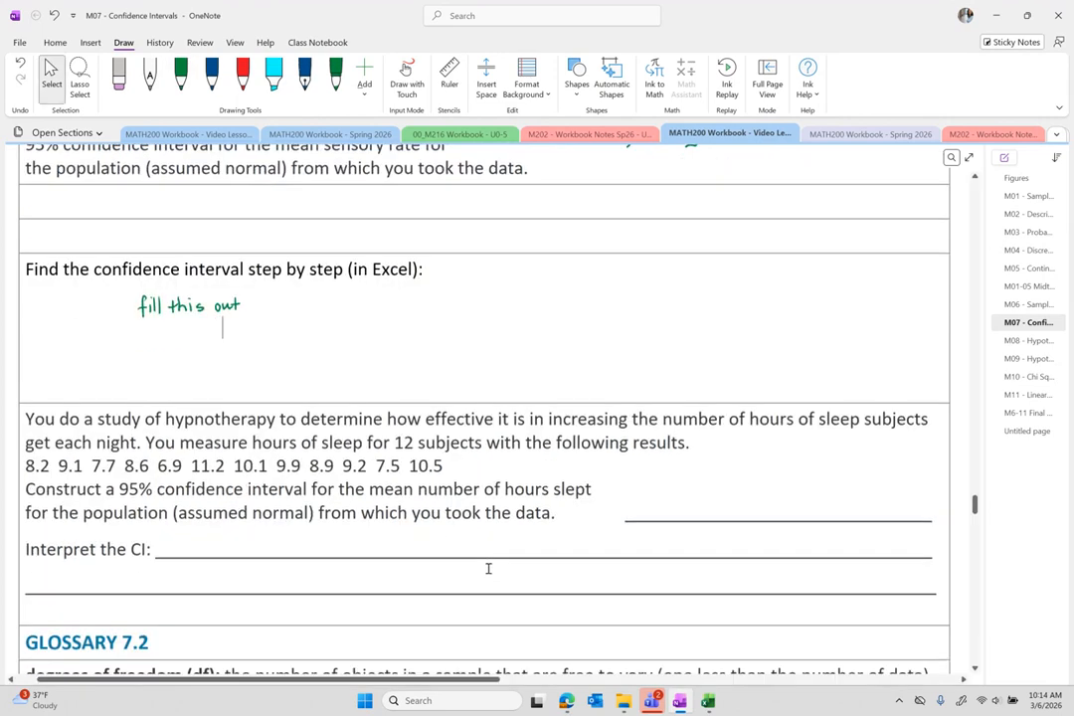
{"action": "scroll", "coordinate": [488, 568], "scroll_direction": "down", "scroll_amount": 1}
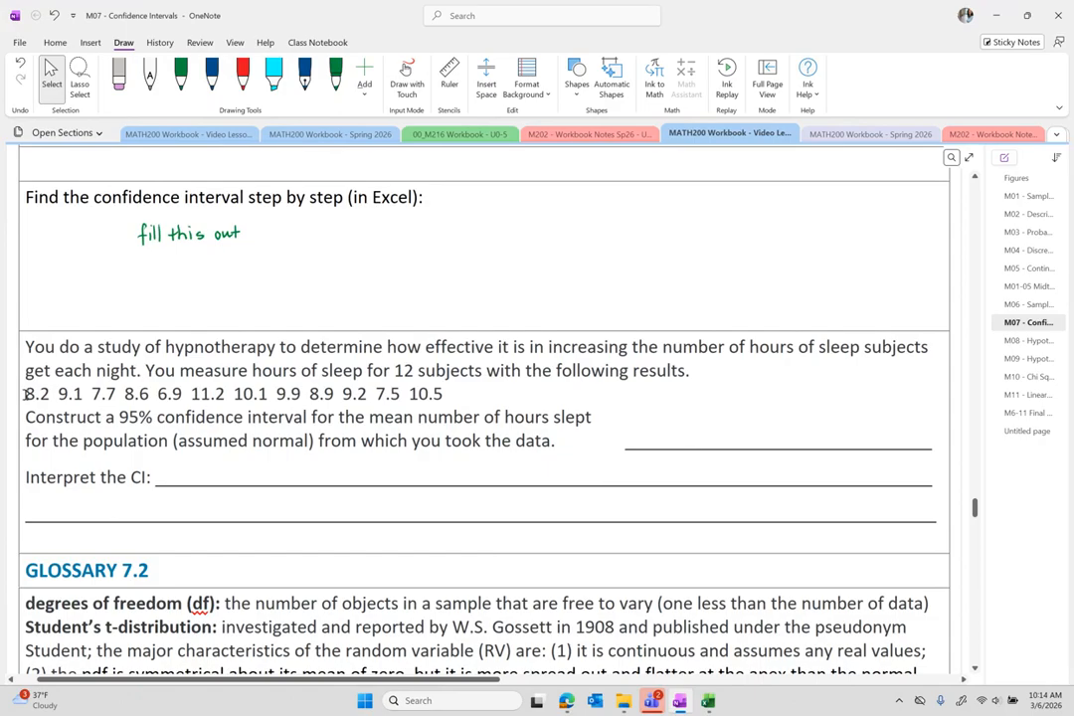
{"action": "left_click_drag", "start_coordinate": [25, 394], "coordinate": [442, 396]}
{"action": "key", "text": "ctrl+c"}
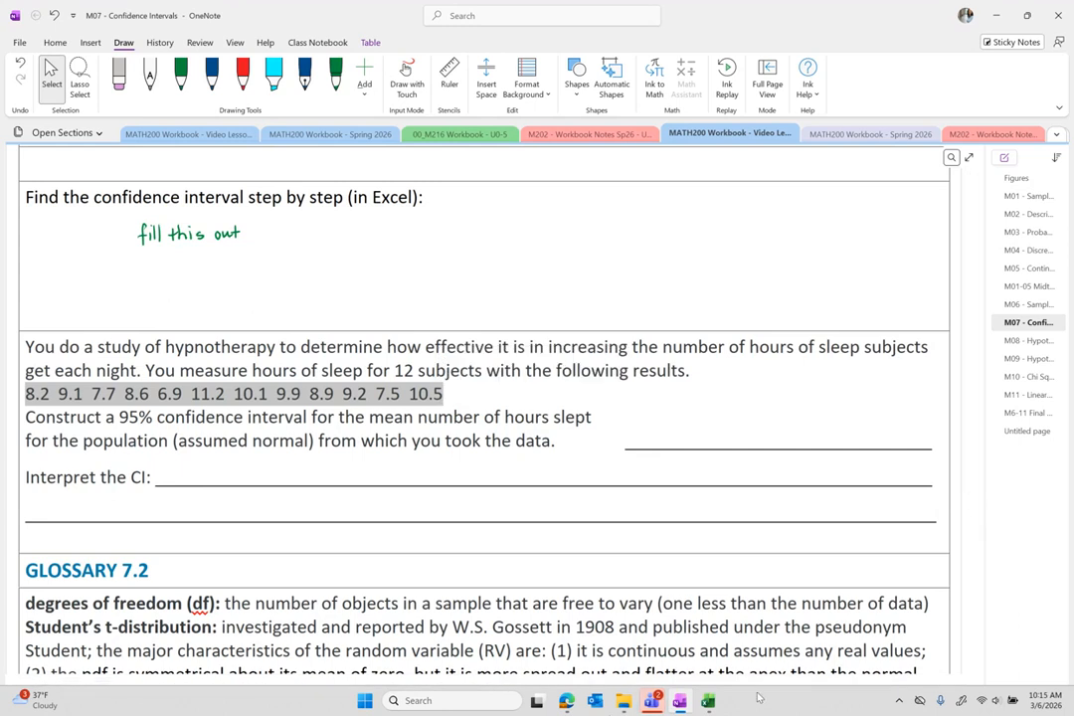
{"action": "left_click", "coordinate": [568, 702]}
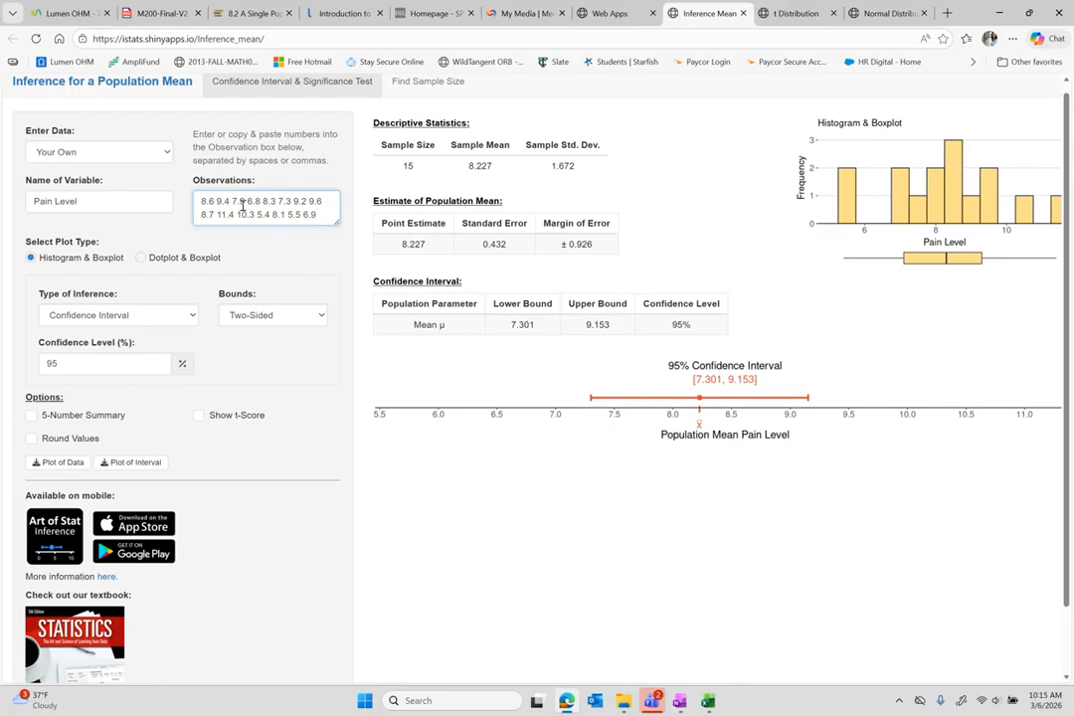
Replace the observations with the pasted sleep data and rename the variable to Sleep Hours.
{"action": "key", "text": "ctrl+a"}
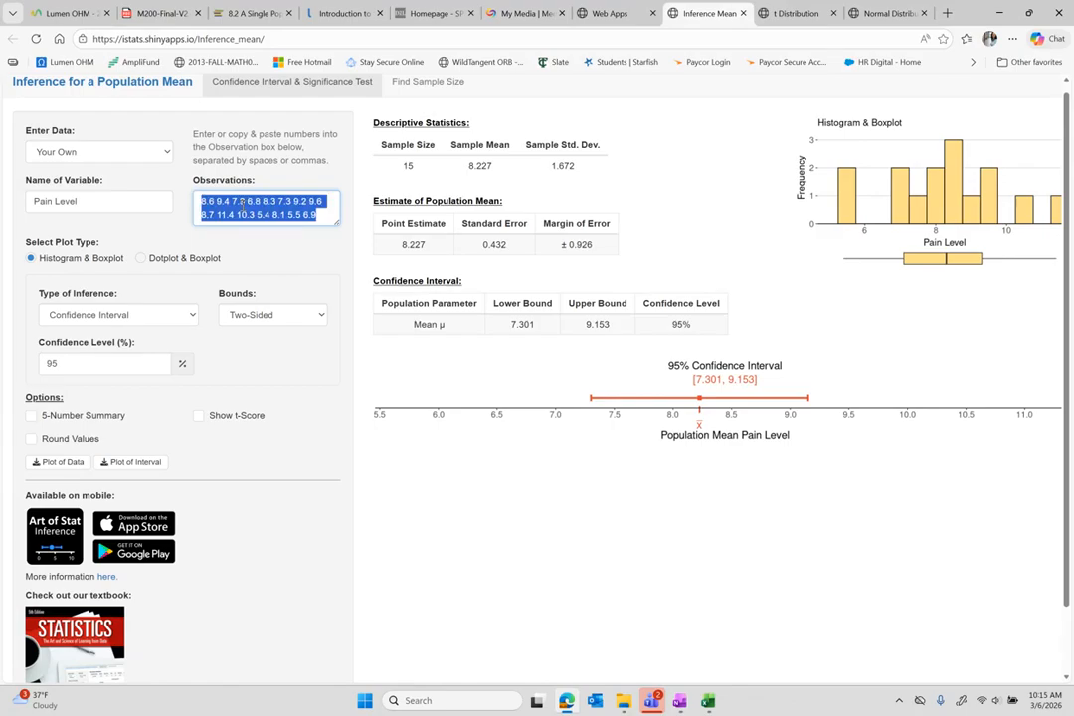
{"action": "key", "text": "ctrl+v"}
{"action": "left_click_drag", "start_coordinate": [78, 202], "coordinate": [28, 205]}
{"action": "type", "text": "Sleep Hours"}
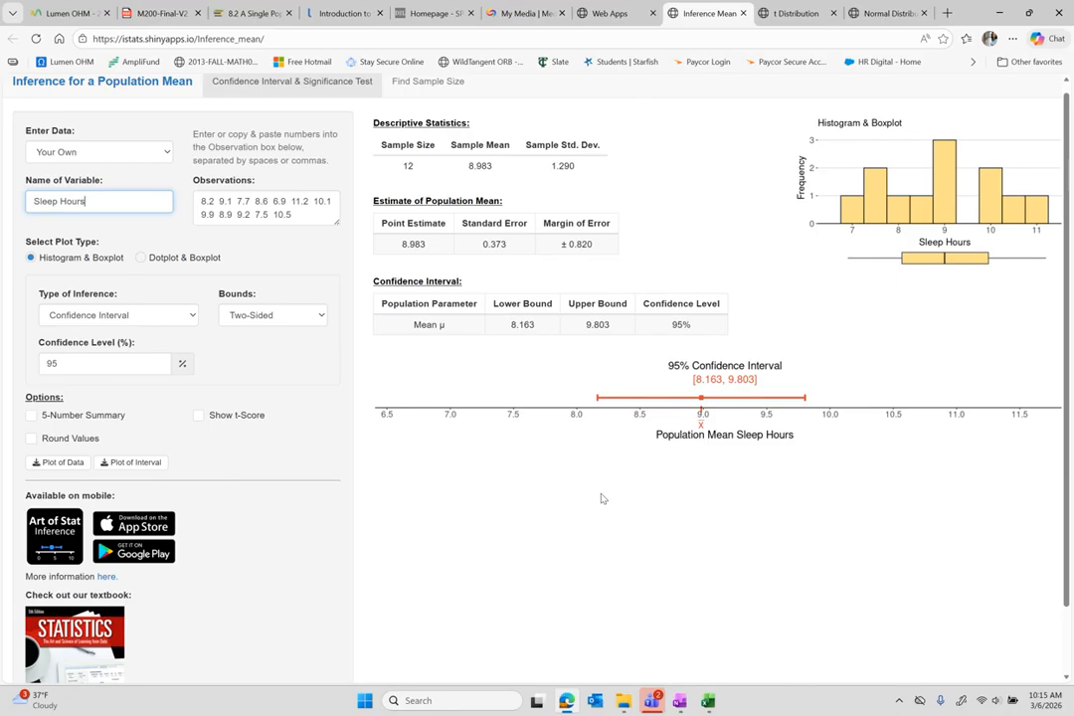
{"action": "key", "text": "alt+Tab"}
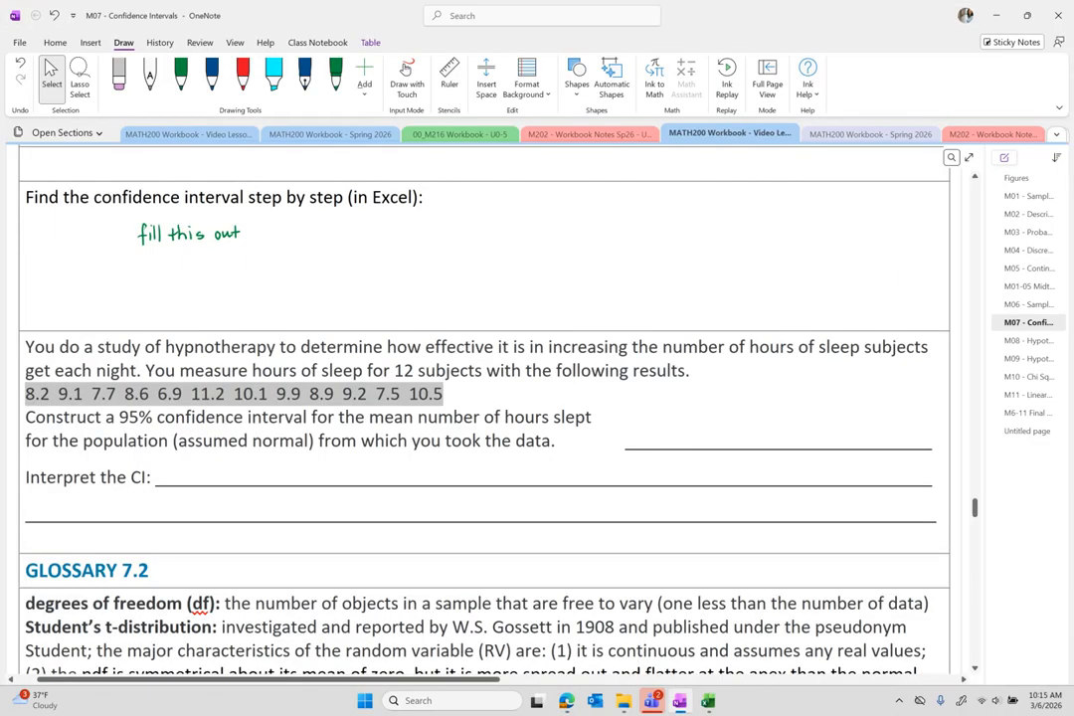
Handwrite the interval [8.163, 9.803] in green ink on the hypnotherapy answer line.
{"action": "left_click", "coordinate": [180, 74]}
{"action": "mouse_move", "coordinate": [659, 426]}
{"action": "left_mouse_down"}
{"action": "mouse_move", "coordinate": [667, 444]}
{"action": "mouse_move", "coordinate": [684, 430]}
{"action": "mouse_move", "coordinate": [695, 444]}
{"action": "mouse_move", "coordinate": [751, 448]}
{"action": "left_mouse_up"}
{"action": "left_click", "coordinate": [690, 443]}
{"action": "left_click", "coordinate": [760, 443]}
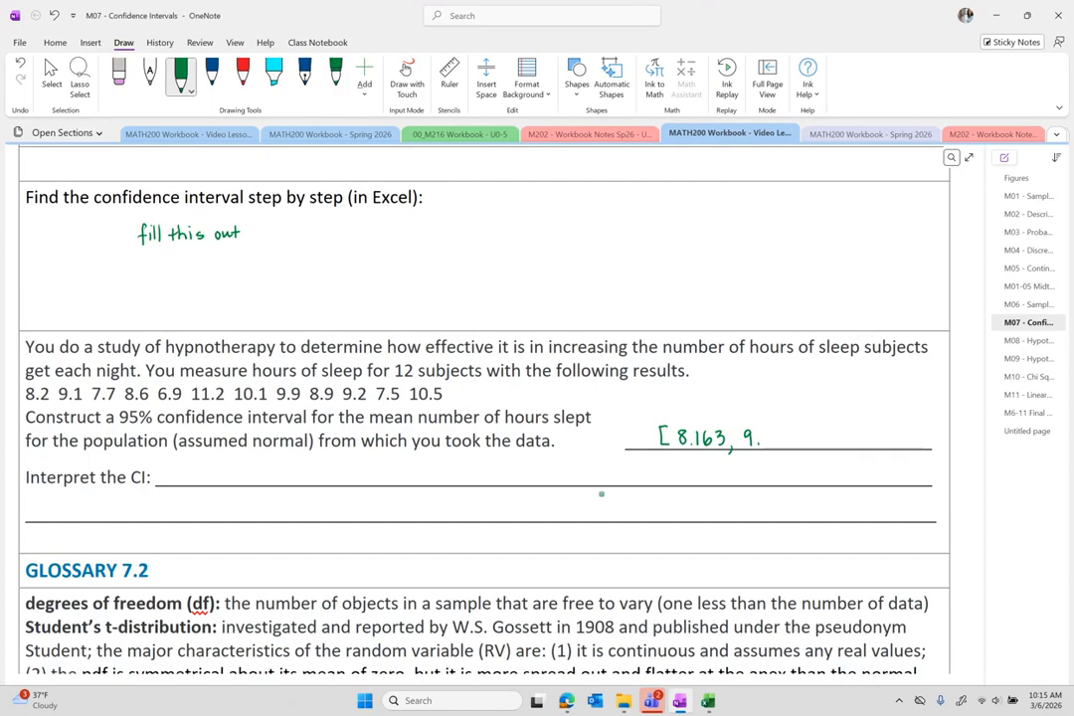
{"action": "left_click_drag", "start_coordinate": [774, 431], "coordinate": [798, 449]}
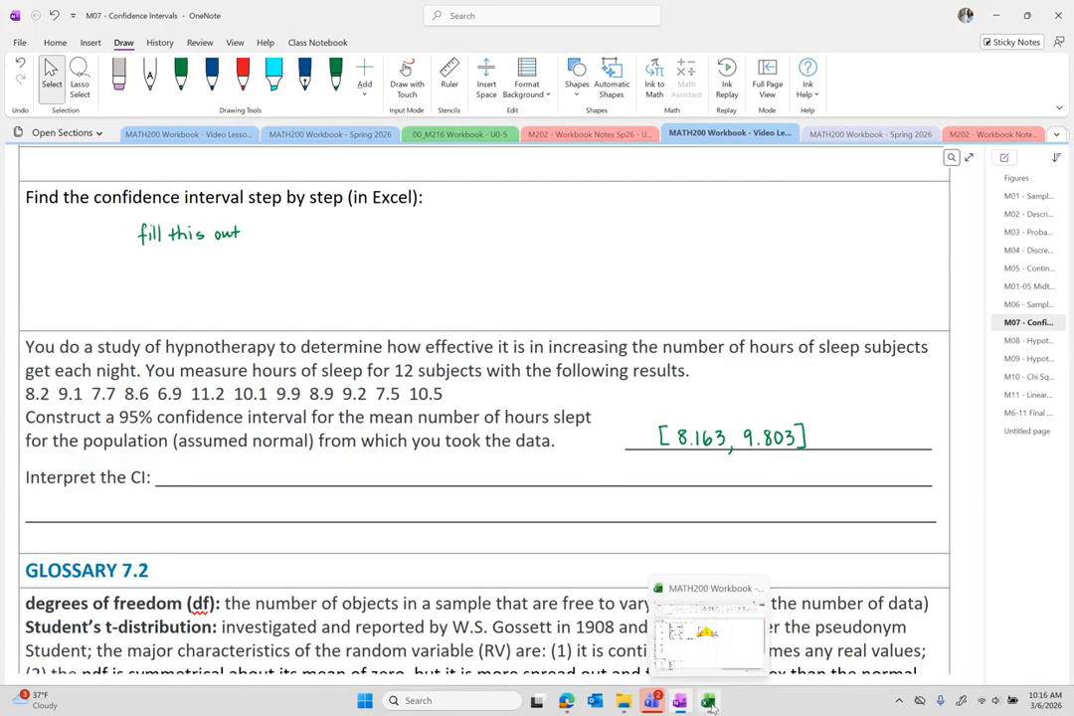
{"action": "left_click", "coordinate": [711, 704]}
Copy the sensory-level calculation block to C22, giving sleep bounds 8.163 to 9.803.
{"action": "scroll", "coordinate": [397, 480], "scroll_direction": "down", "scroll_amount": 3}
{"action": "scroll", "coordinate": [397, 481], "scroll_direction": "down", "scroll_amount": 1}
{"action": "scroll", "coordinate": [244, 388], "scroll_direction": "up", "scroll_amount": 4}
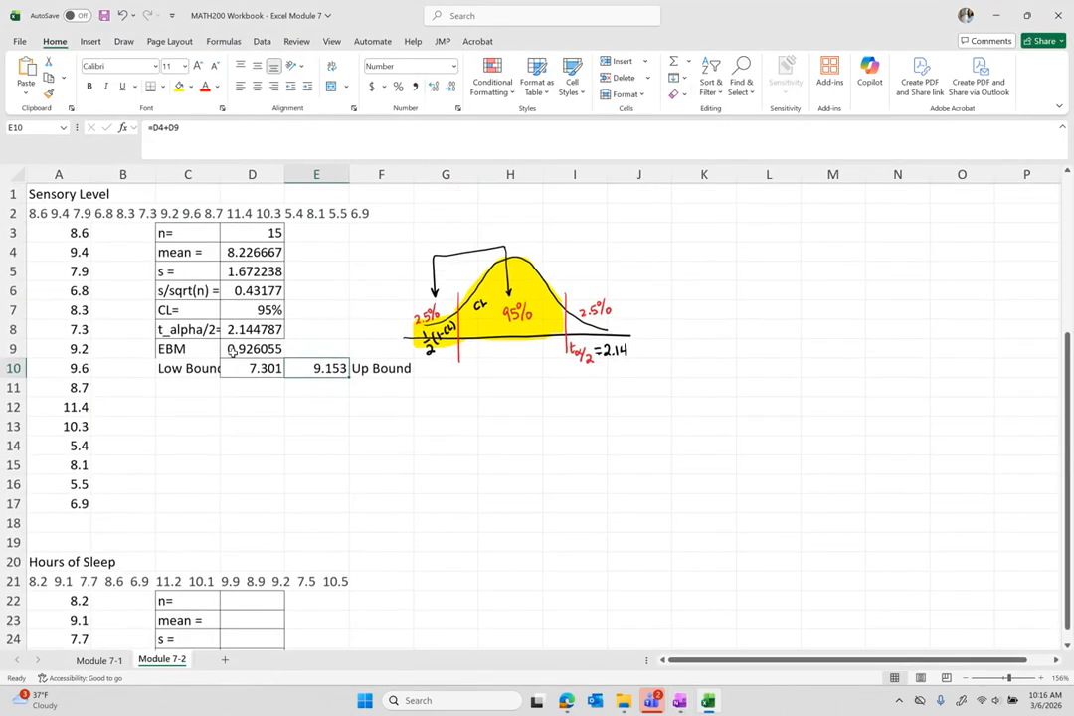
{"action": "left_click_drag", "start_coordinate": [188, 232], "coordinate": [364, 378]}
{"action": "key", "text": "ctrl+c"}
{"action": "scroll", "coordinate": [363, 378], "scroll_direction": "down", "scroll_amount": 1}
{"action": "scroll", "coordinate": [363, 377], "scroll_direction": "down", "scroll_amount": 3}
{"action": "left_click", "coordinate": [195, 384]}
{"action": "key", "text": "ctrl+v"}
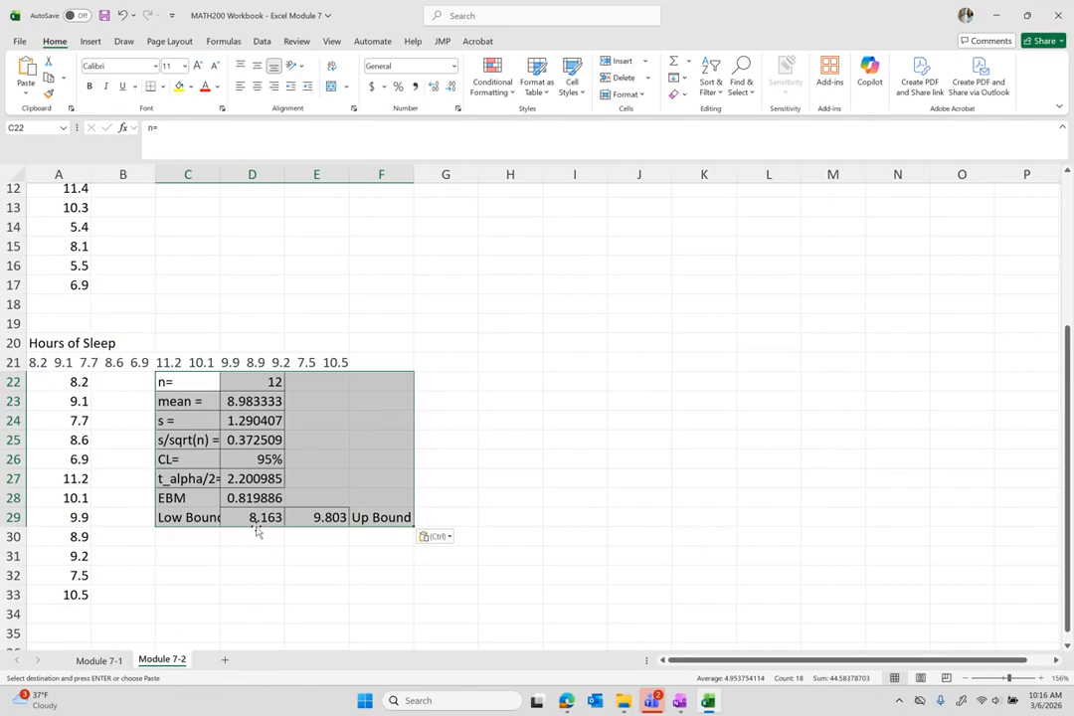
{"action": "left_click", "coordinate": [242, 554]}
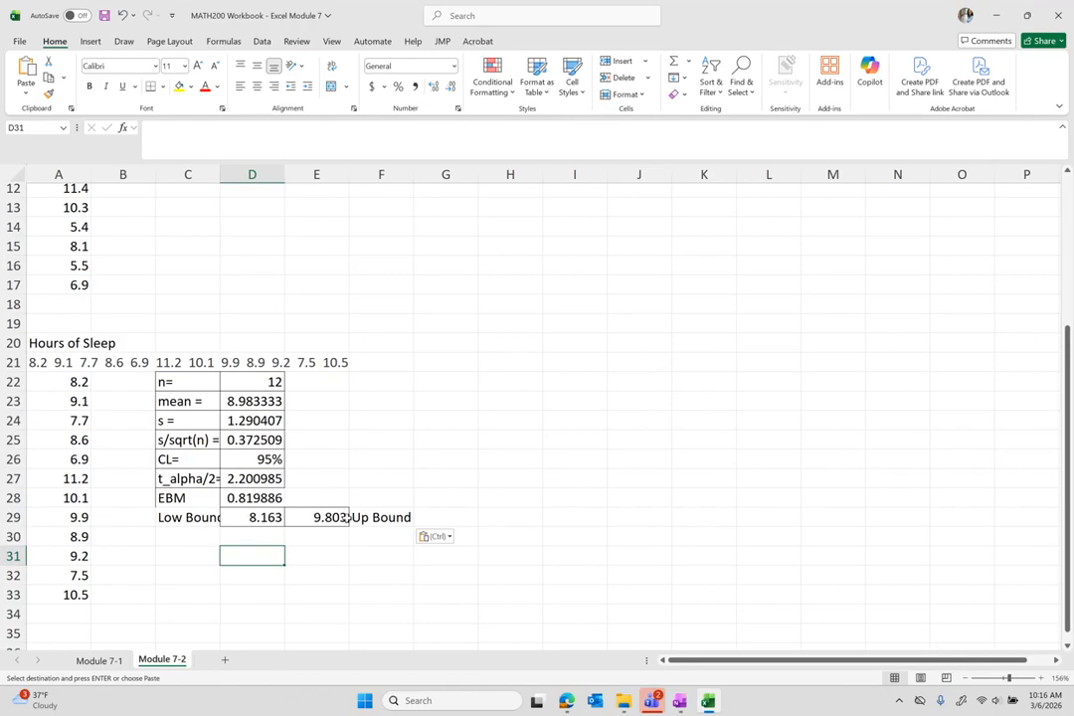
{"action": "left_click", "coordinate": [565, 702]}
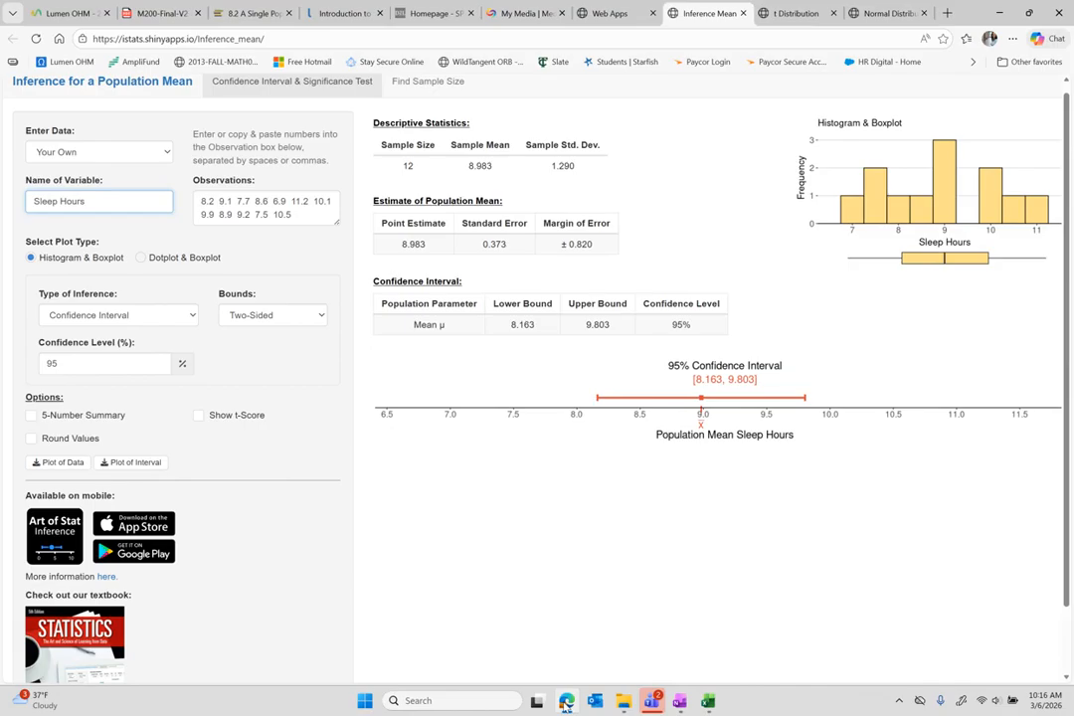
Compare Excel's standard error in D25 with Art of Stat's 0.373.
{"action": "key", "text": "alt+Tab"}
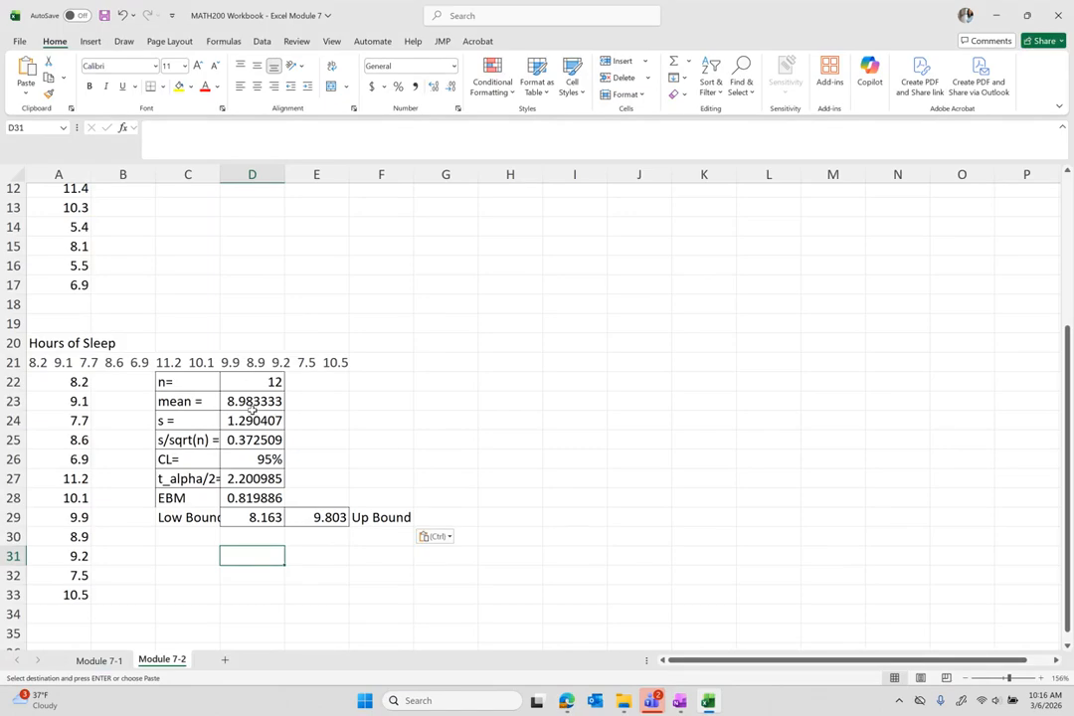
{"action": "left_click", "coordinate": [622, 700]}
{"action": "left_click", "coordinate": [622, 701]}
{"action": "left_click", "coordinate": [565, 701]}
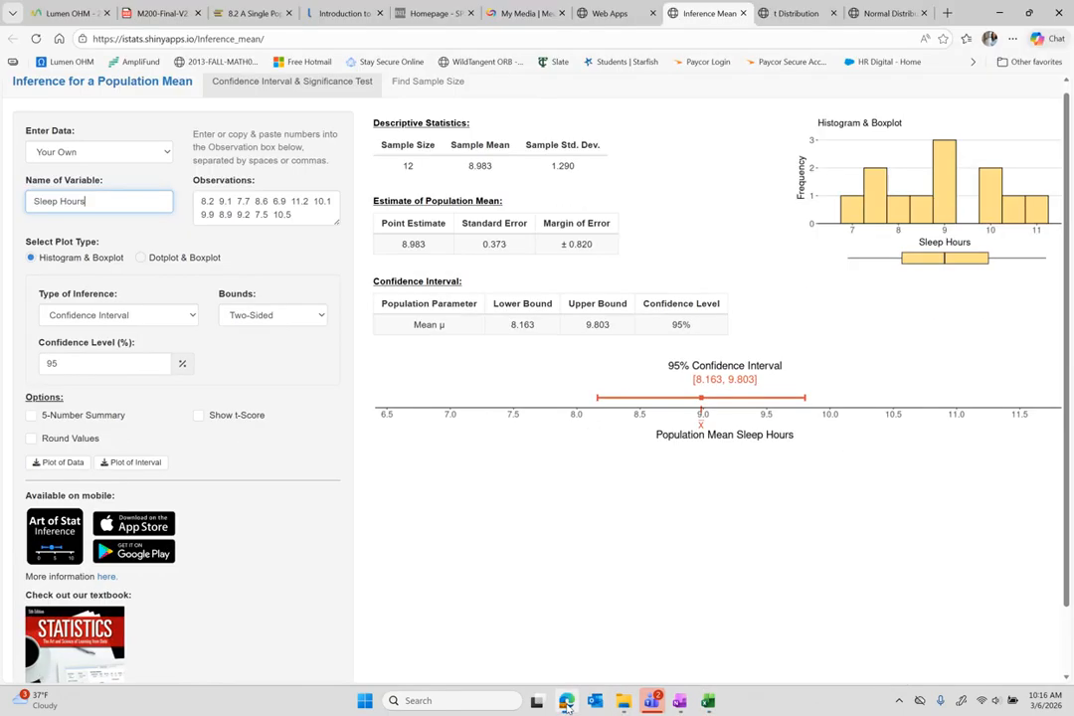
{"action": "left_click", "coordinate": [565, 700]}
{"action": "left_click", "coordinate": [241, 420]}
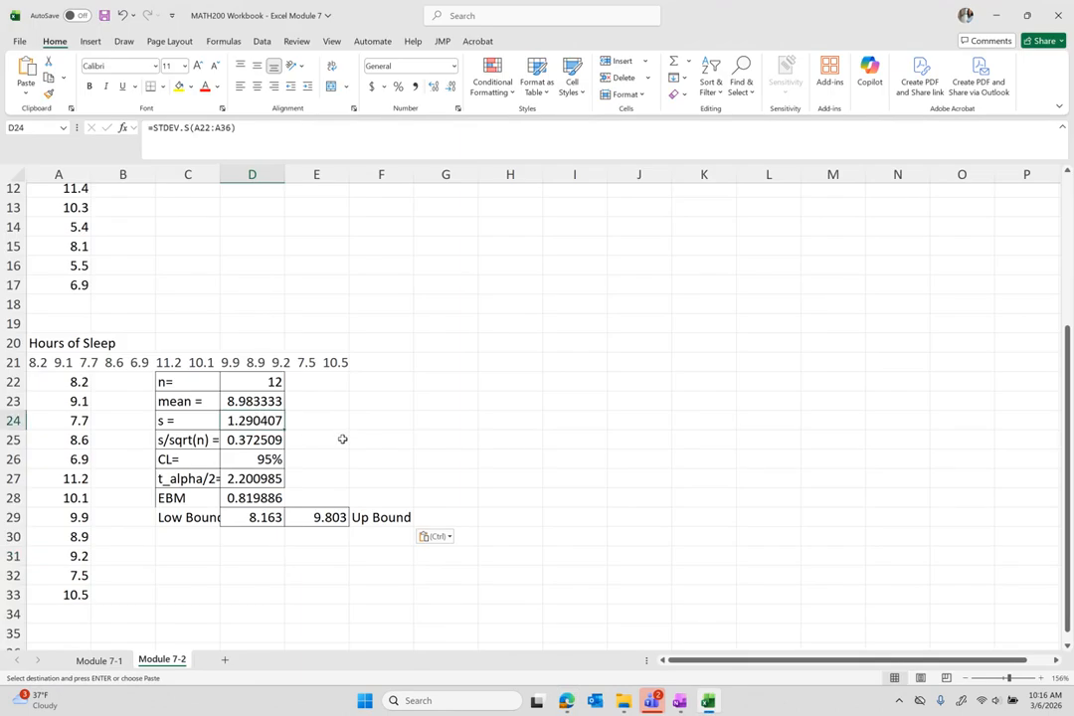
{"action": "key", "text": "Down"}
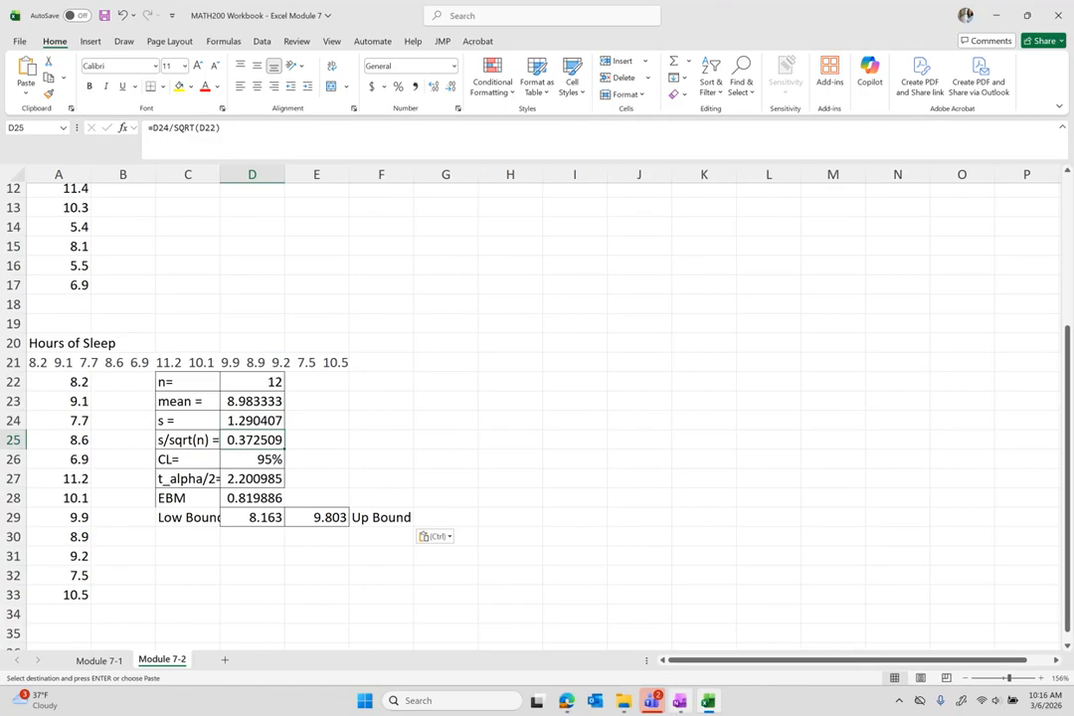
{"action": "mouse_move", "coordinate": [563, 705]}
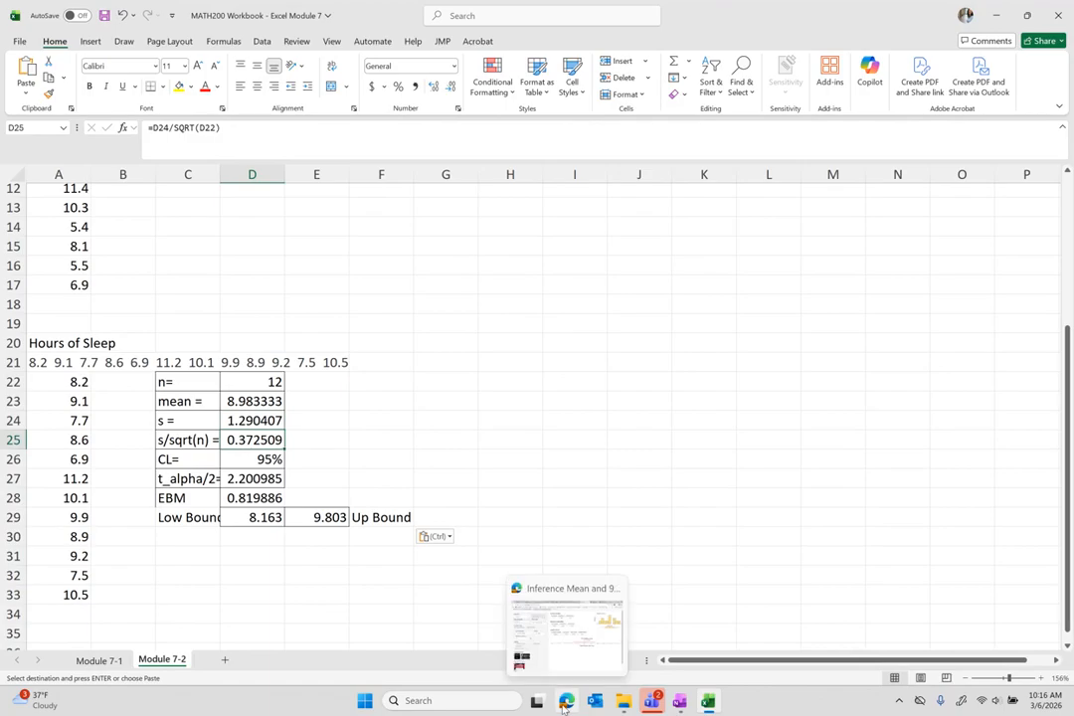
{"action": "left_click", "coordinate": [563, 704]}
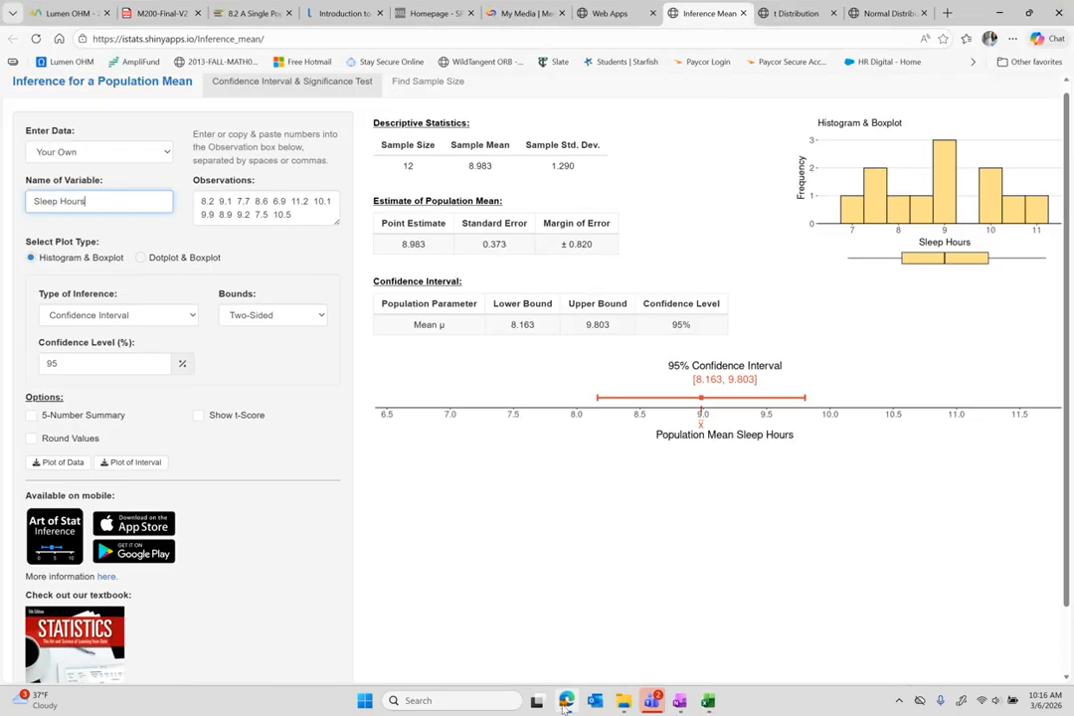
{"action": "double_click", "coordinate": [491, 244]}
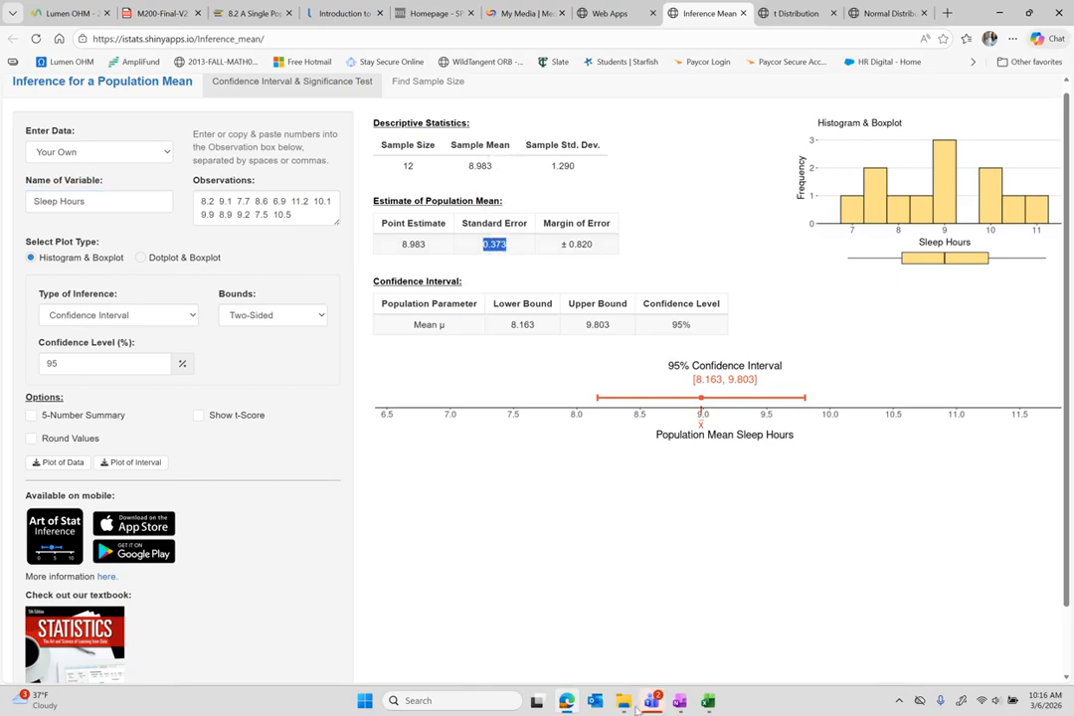
Check the D28 margin of error against Art of Stat's 0.820.
{"action": "mouse_move", "coordinate": [622, 700]}
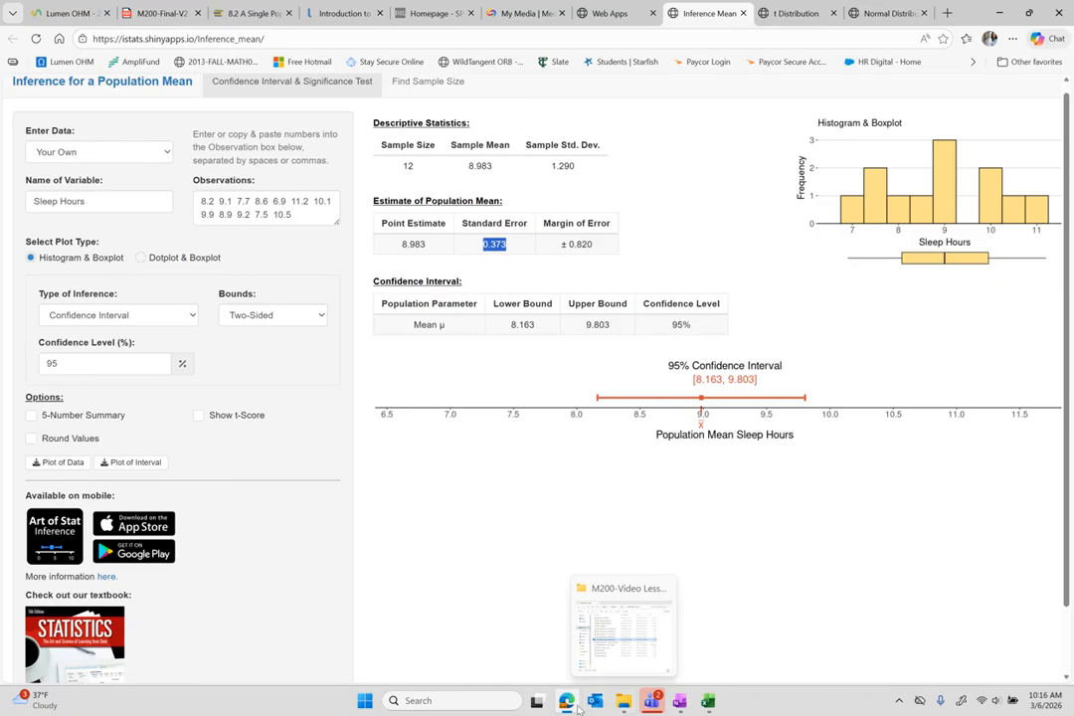
{"action": "left_click", "coordinate": [706, 700]}
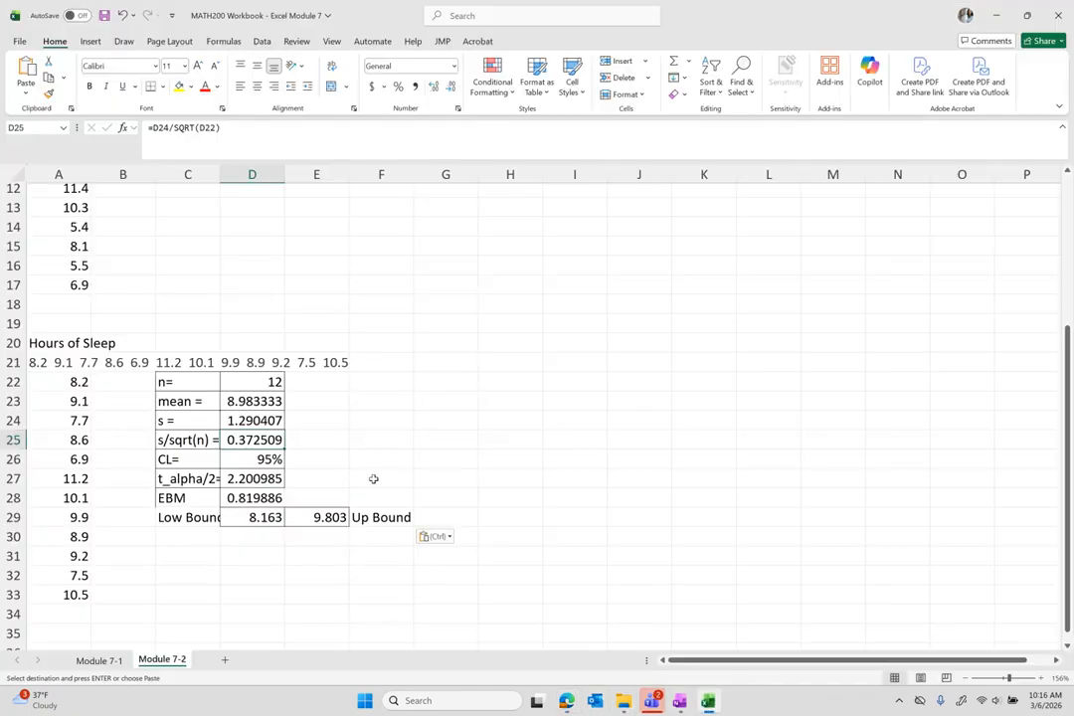
{"action": "left_click", "coordinate": [243, 498]}
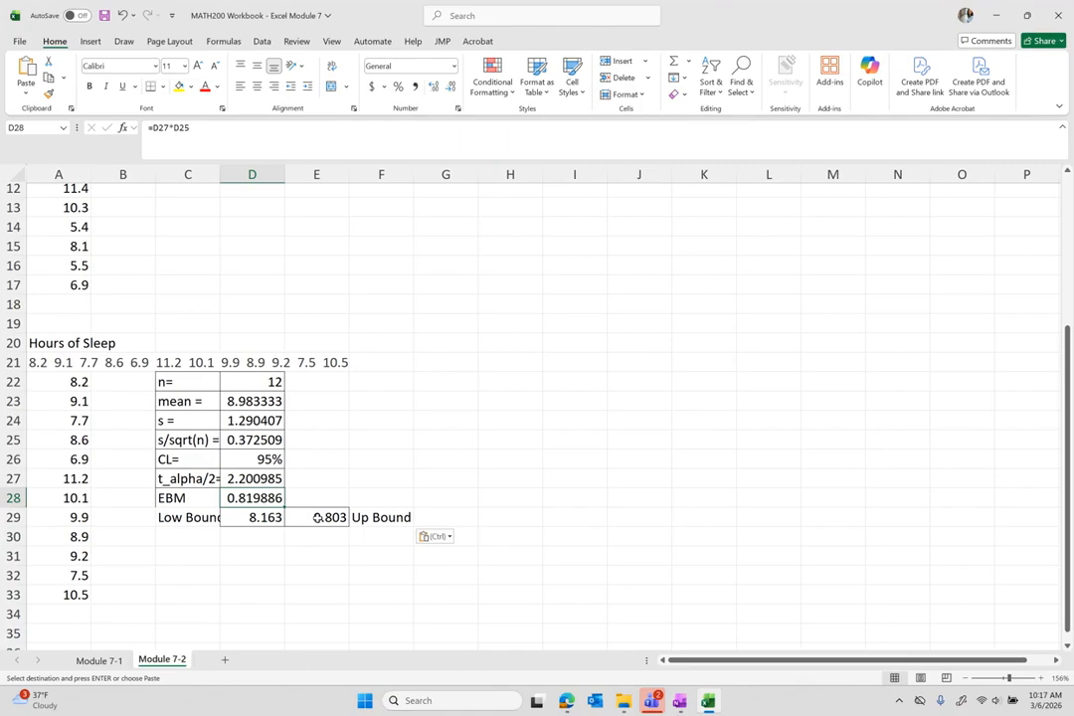
{"action": "scroll", "coordinate": [317, 517], "scroll_direction": "up", "scroll_amount": 4}
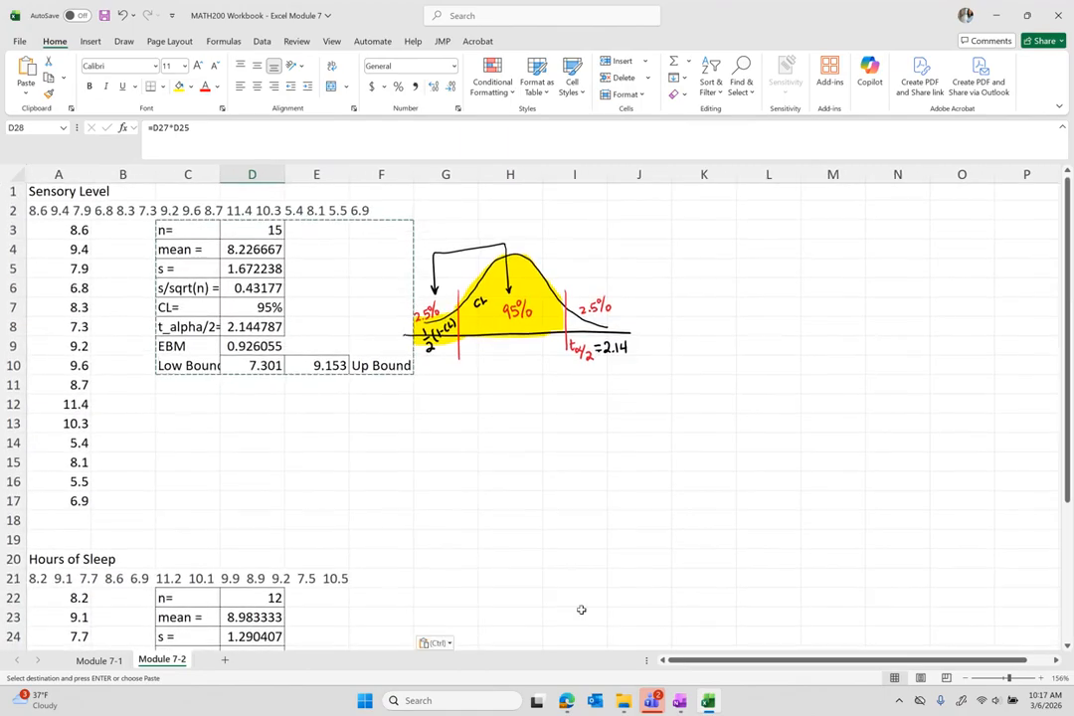
{"action": "left_click", "coordinate": [567, 703]}
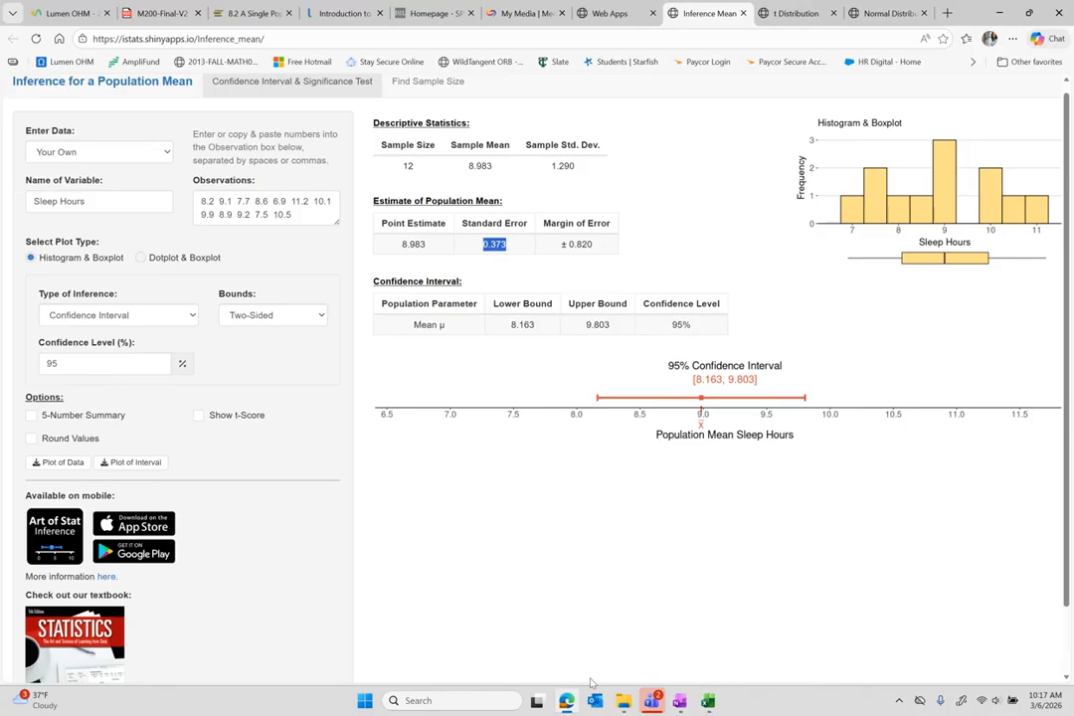
{"action": "left_click", "coordinate": [679, 702]}
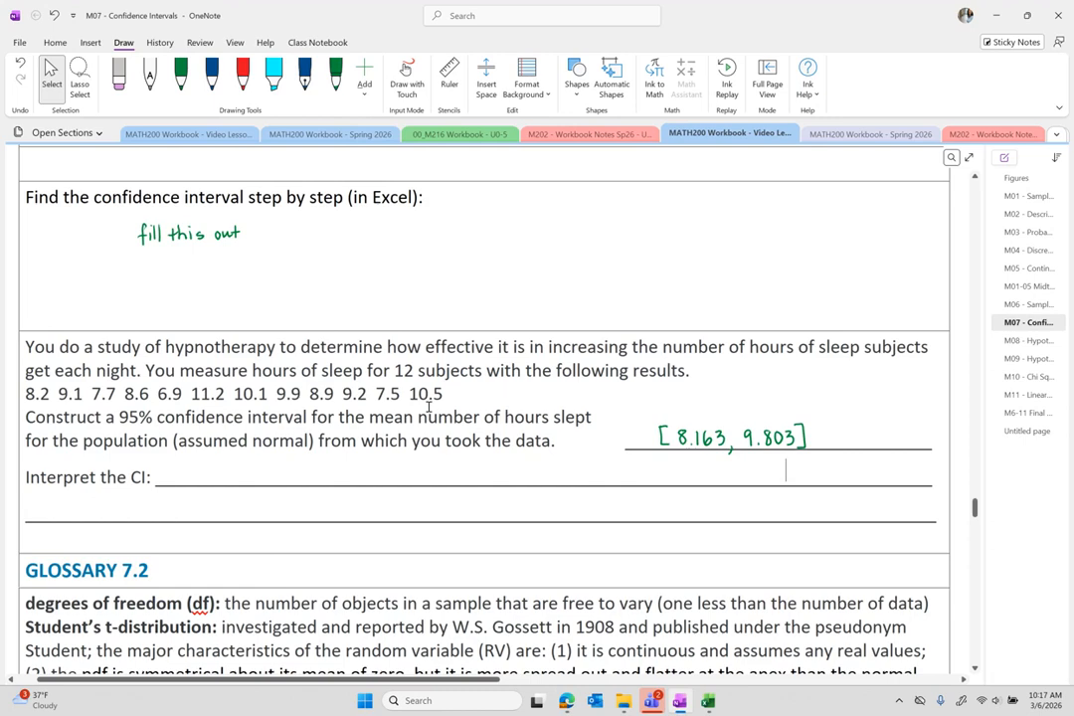
Scroll through the notes to the hypnotherapy problem's Interpret the CI lines.
{"action": "scroll", "coordinate": [429, 408], "scroll_direction": "up", "scroll_amount": 10}
{"action": "scroll", "coordinate": [429, 408], "scroll_direction": "down", "scroll_amount": 1}
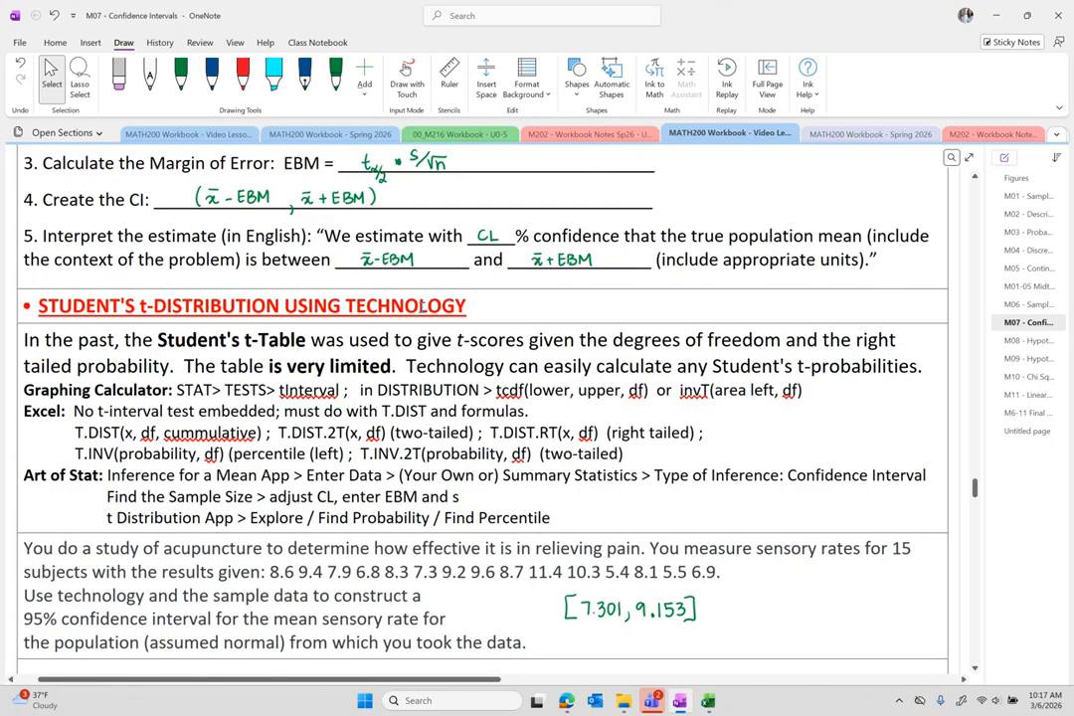
{"action": "scroll", "coordinate": [553, 508], "scroll_direction": "down", "scroll_amount": 5}
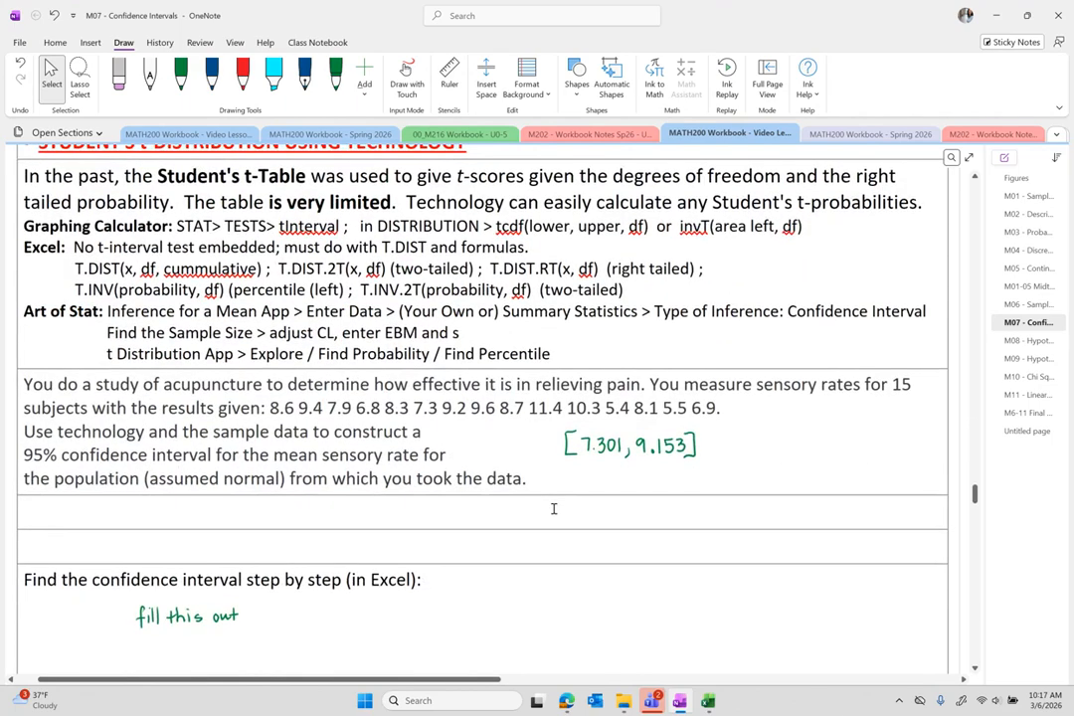
{"action": "scroll", "coordinate": [554, 508], "scroll_direction": "down", "scroll_amount": 3}
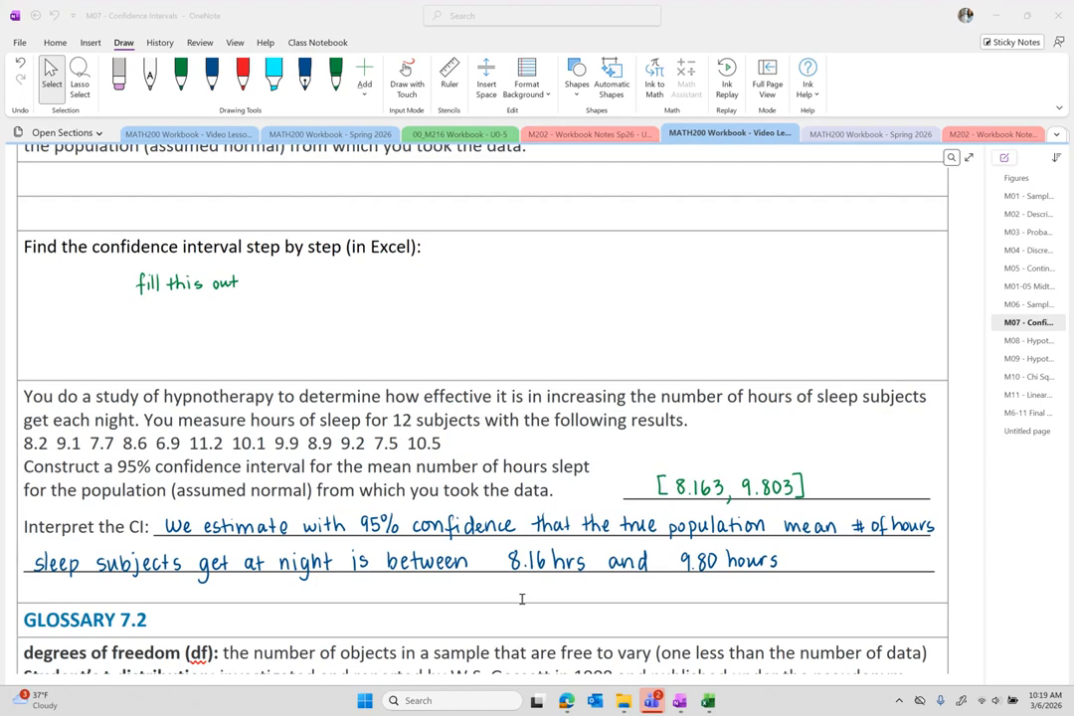
{"action": "scroll", "coordinate": [522, 597], "scroll_direction": "down", "scroll_amount": 3}
{"action": "scroll", "coordinate": [522, 598], "scroll_direction": "down", "scroll_amount": 1}
{"action": "scroll", "coordinate": [522, 598], "scroll_direction": "up", "scroll_amount": 1}
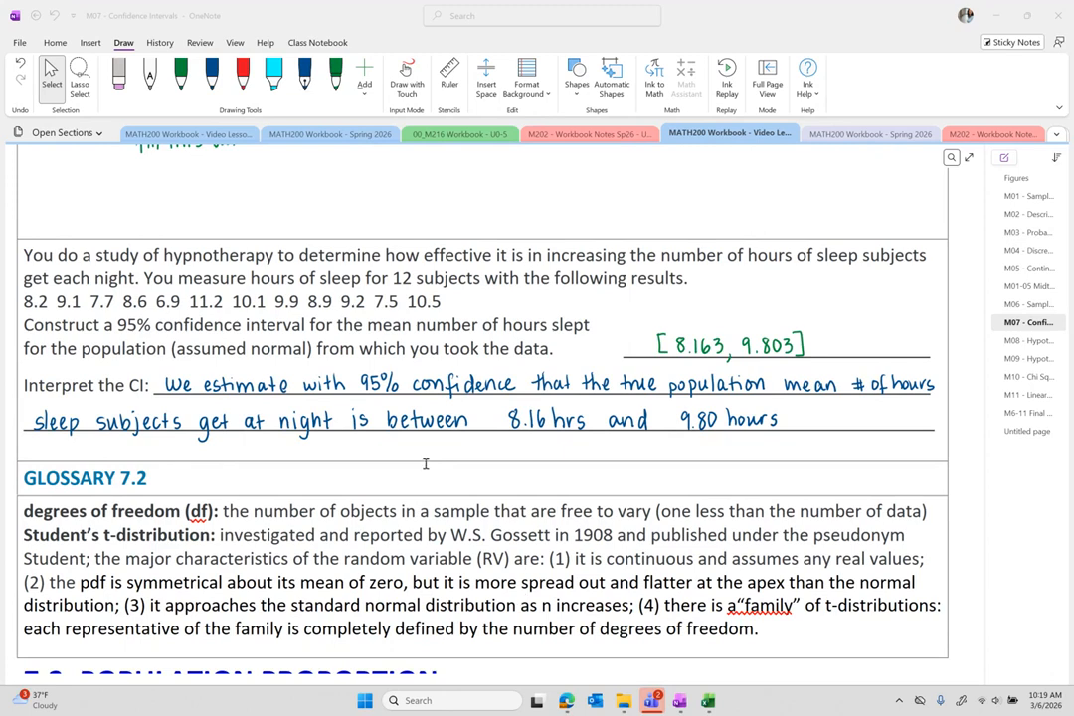
Scroll up to the glossary and highlight the term 'inferential statistics:'.
{"action": "scroll", "coordinate": [424, 464], "scroll_direction": "up", "scroll_amount": 15}
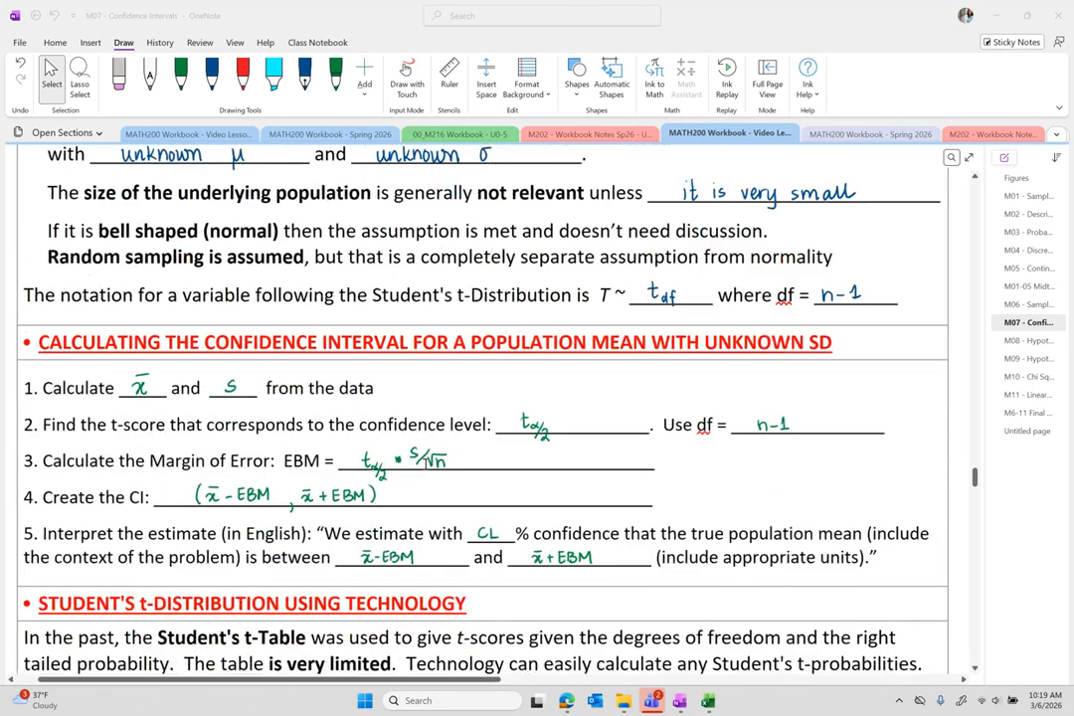
{"action": "scroll", "coordinate": [425, 463], "scroll_direction": "up", "scroll_amount": 15}
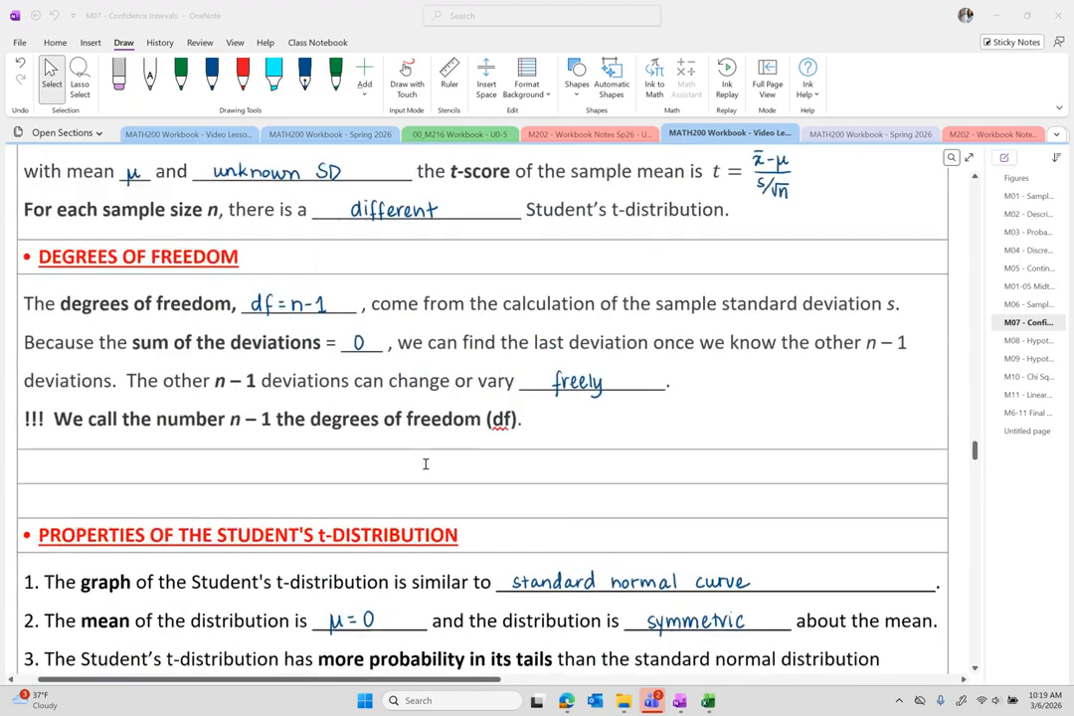
{"action": "scroll", "coordinate": [426, 463], "scroll_direction": "up", "scroll_amount": 15}
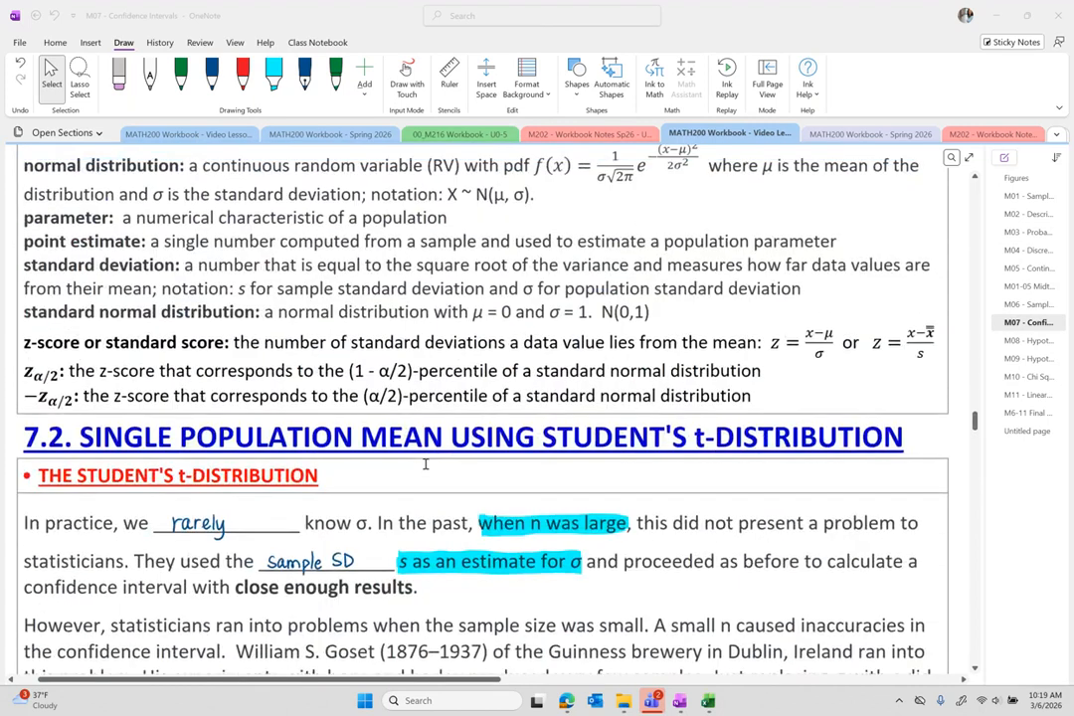
{"action": "scroll", "coordinate": [425, 463], "scroll_direction": "up", "scroll_amount": 2}
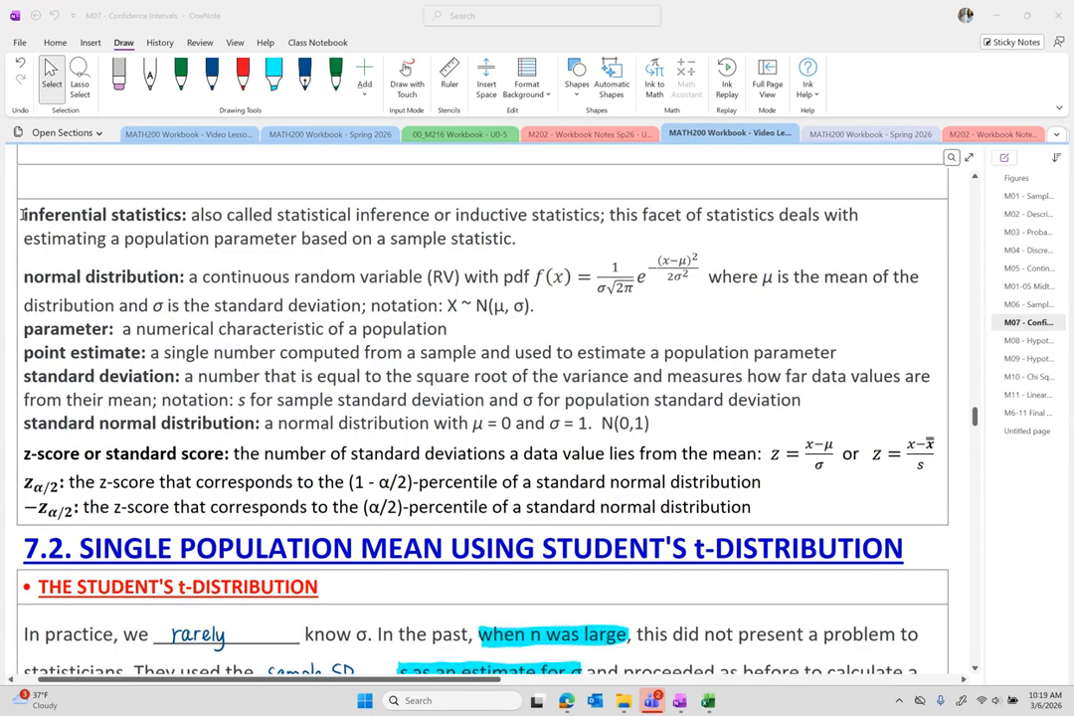
{"action": "left_click_drag", "start_coordinate": [22, 214], "coordinate": [189, 222]}
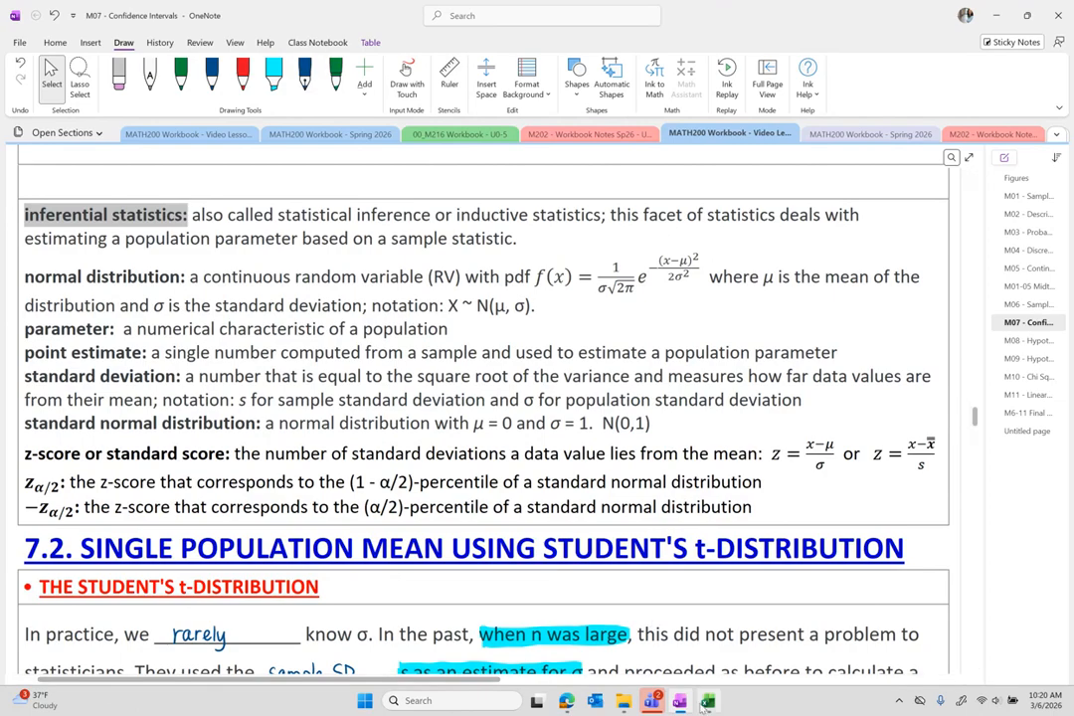
{"action": "key", "text": "alt+Tab"}
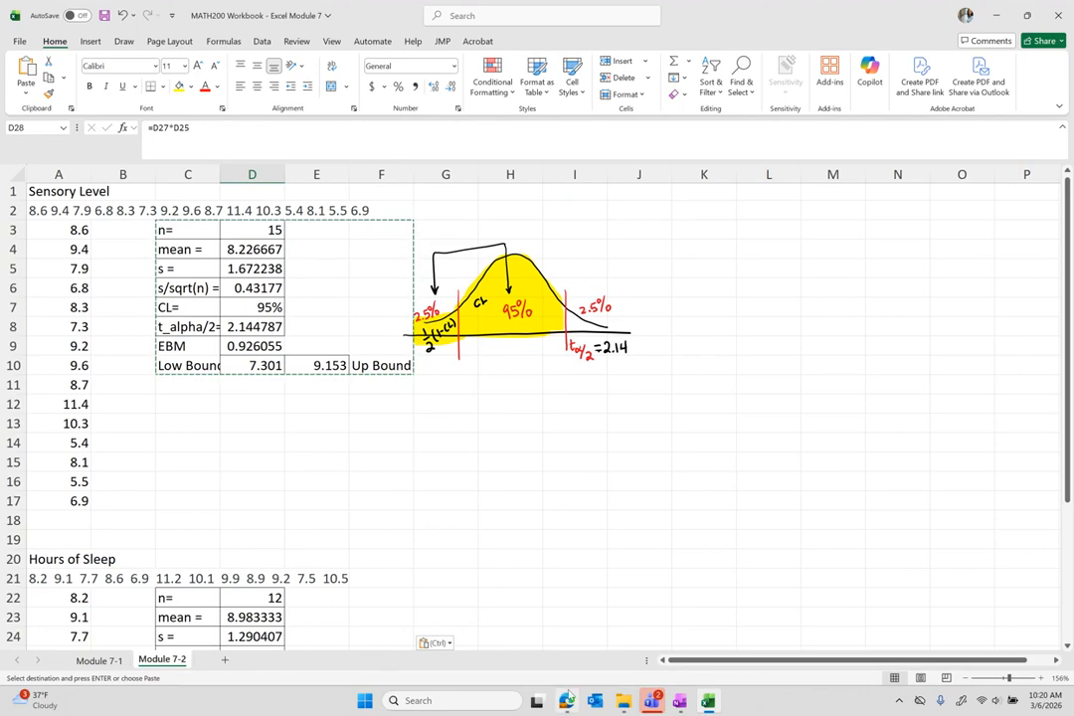
Show the Art of Stat Web Apps page and highlight the 'Inference for a Mean' app name.
{"action": "left_click", "coordinate": [567, 700]}
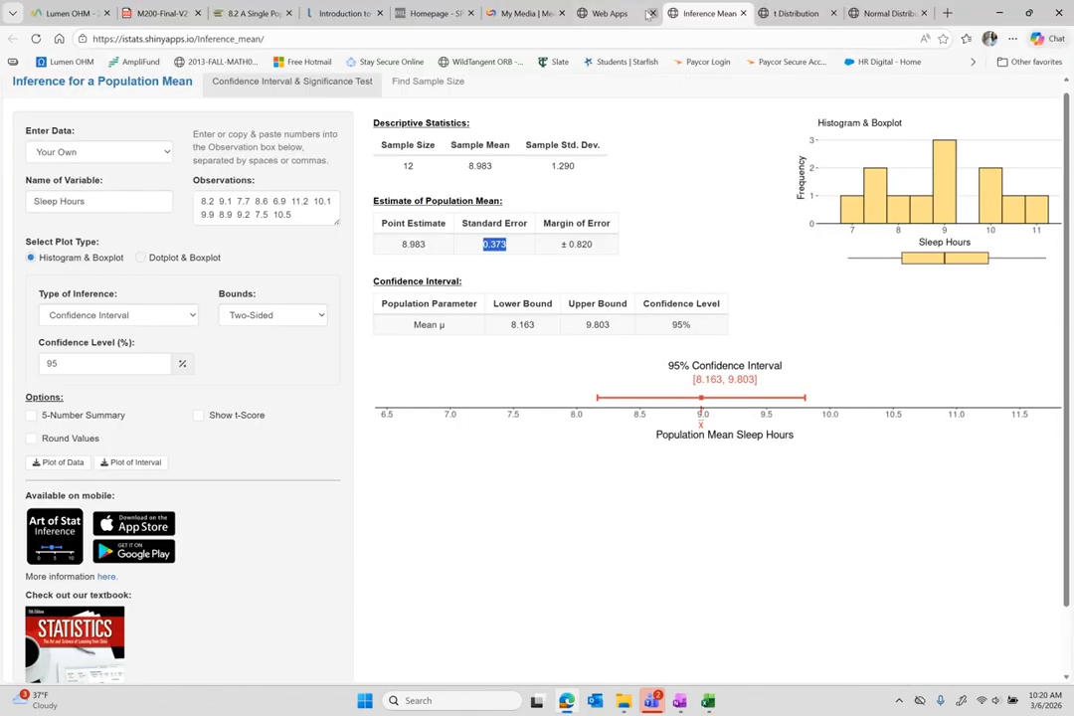
{"action": "left_click", "coordinate": [608, 13]}
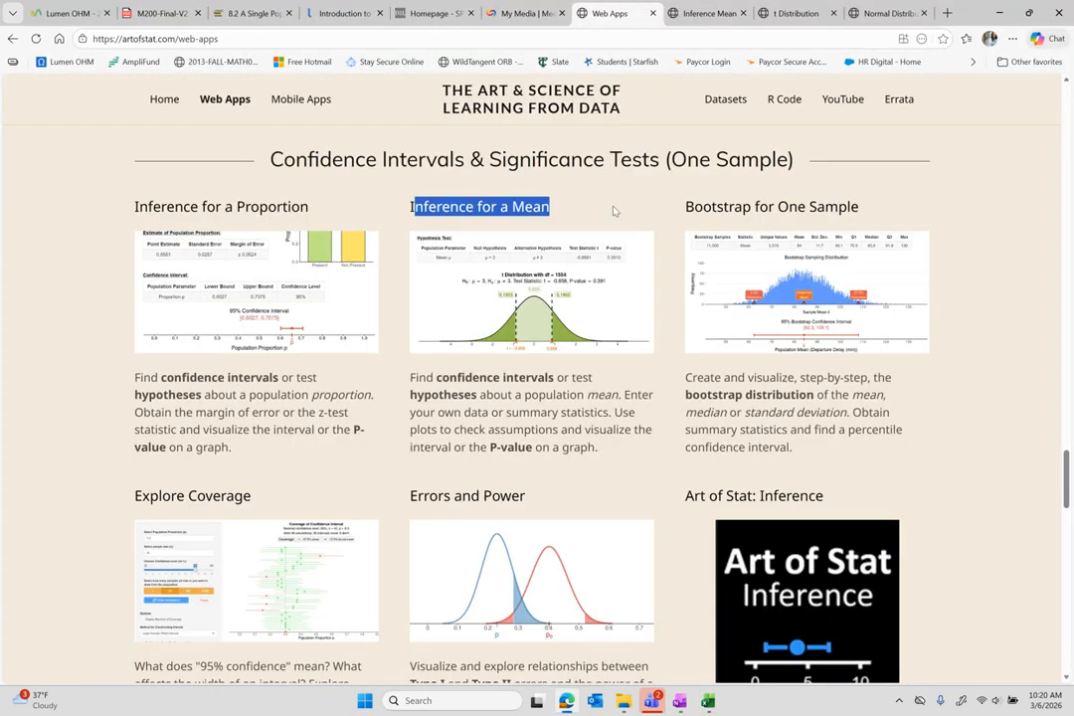
{"action": "left_click", "coordinate": [410, 208]}
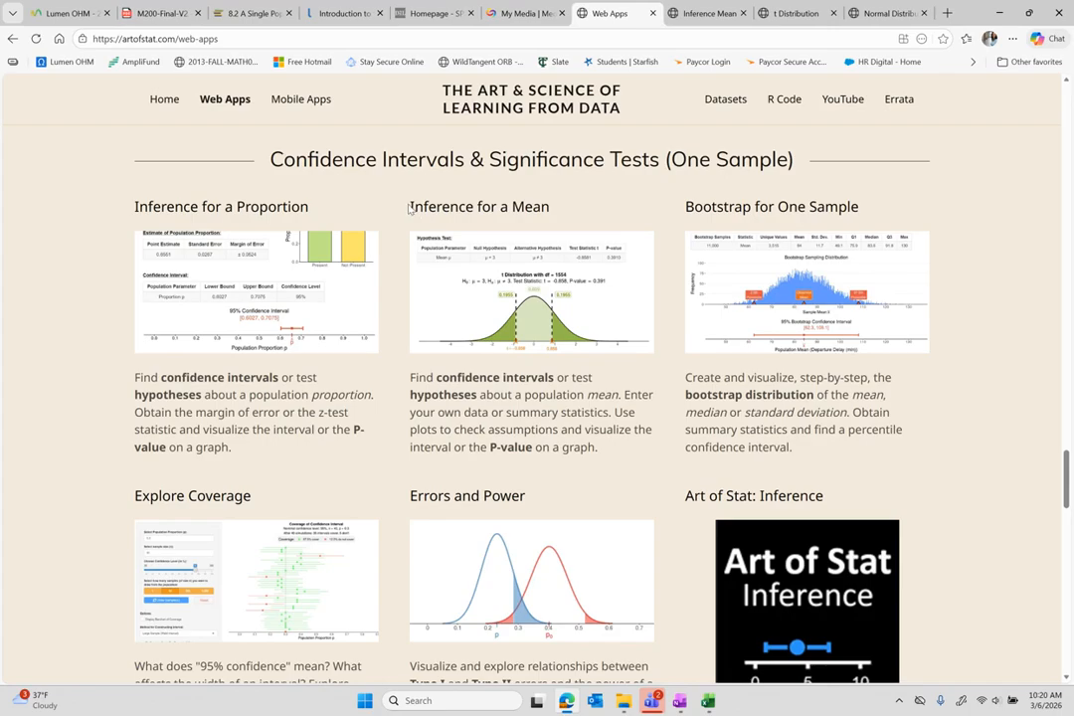
{"action": "left_click_drag", "start_coordinate": [410, 208], "coordinate": [555, 219]}
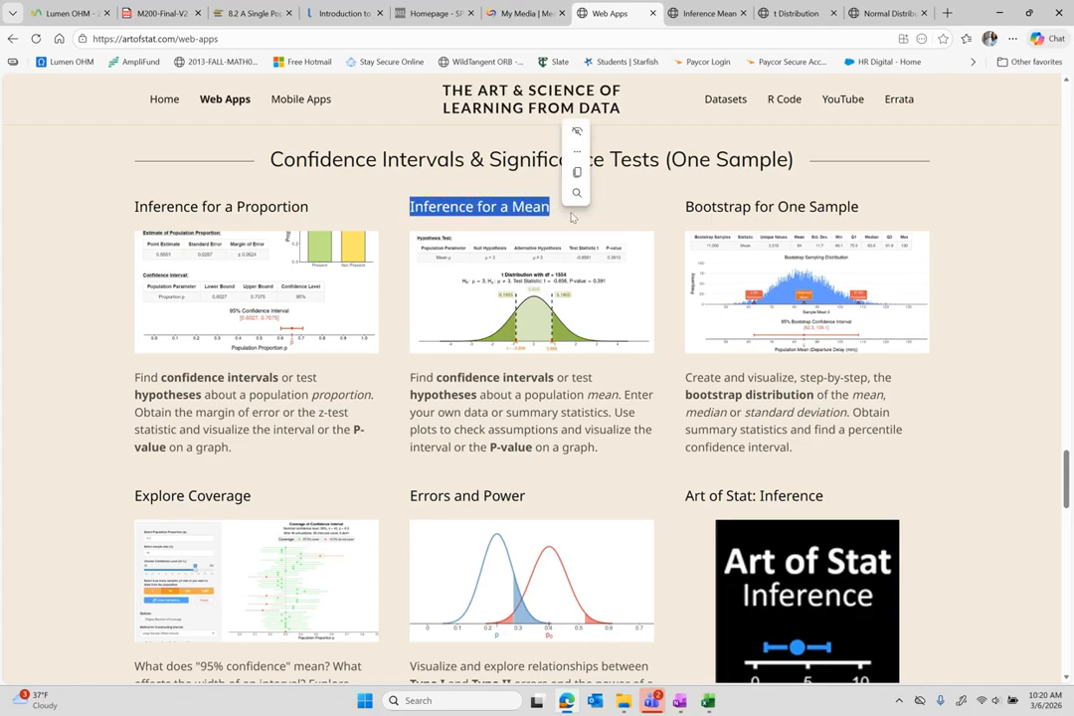